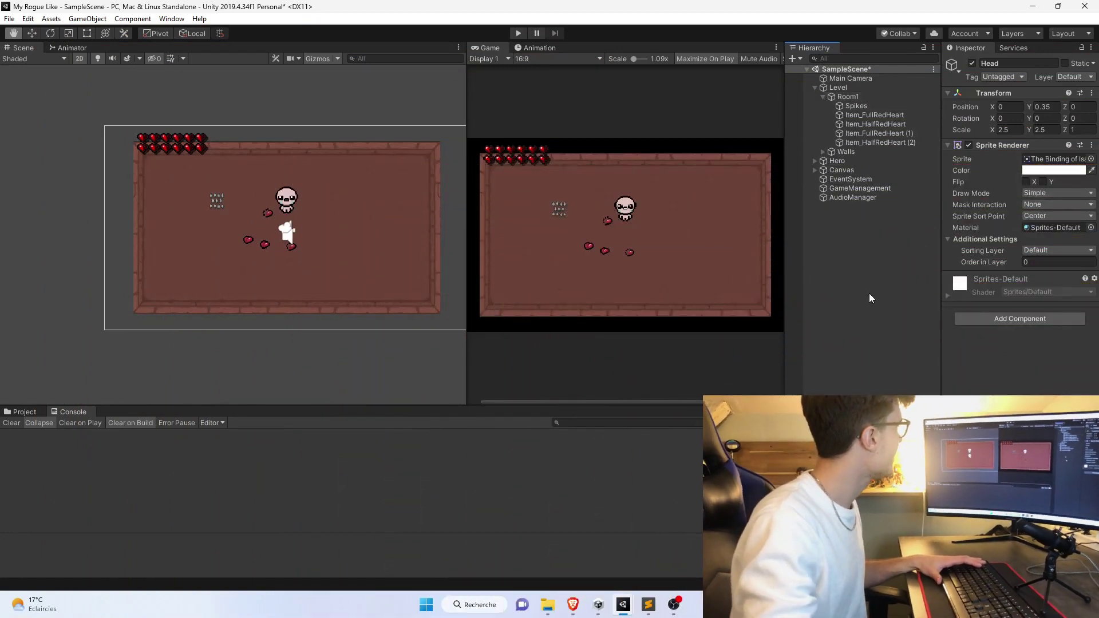
- Give Room1's Sprite Renderer the basement sprite from Assets/Resources/Images
click(869, 293)
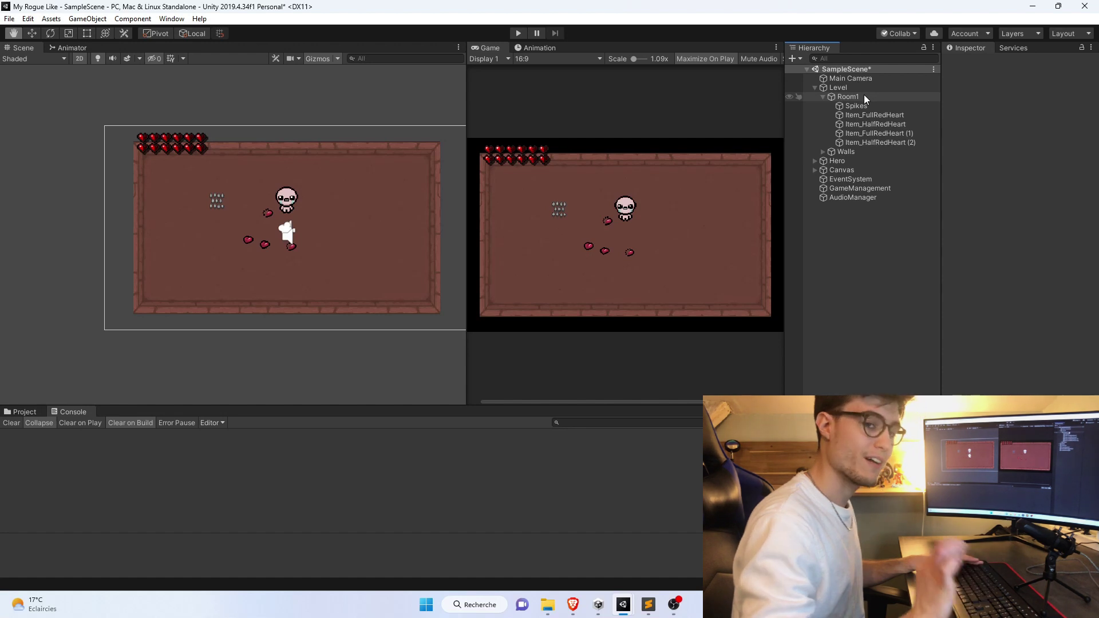
click(864, 96)
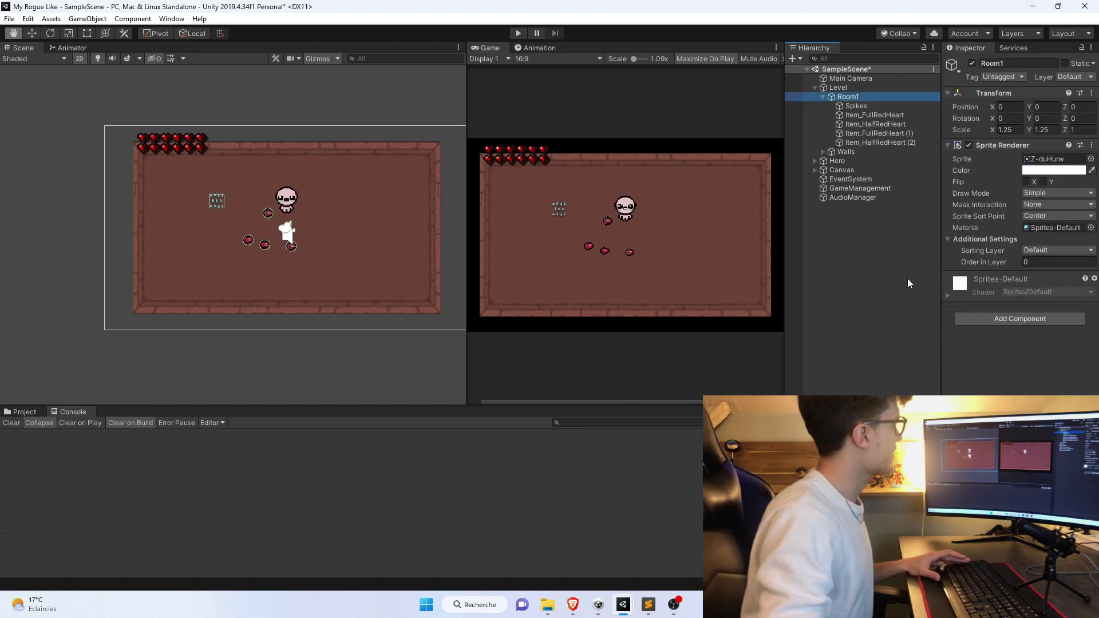
click(21, 412)
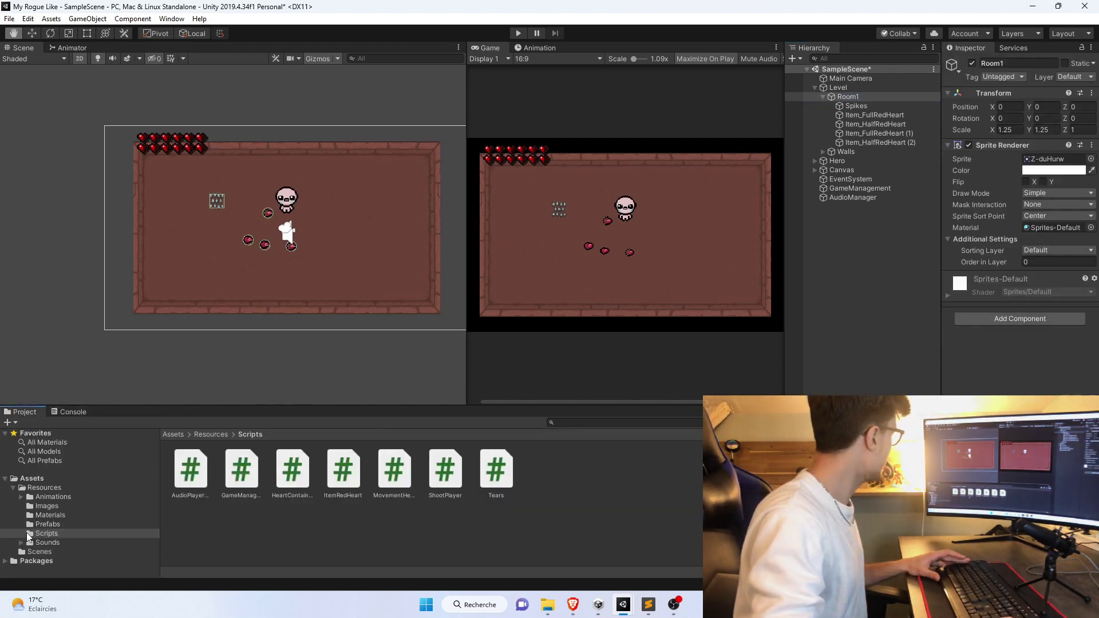
click(46, 506)
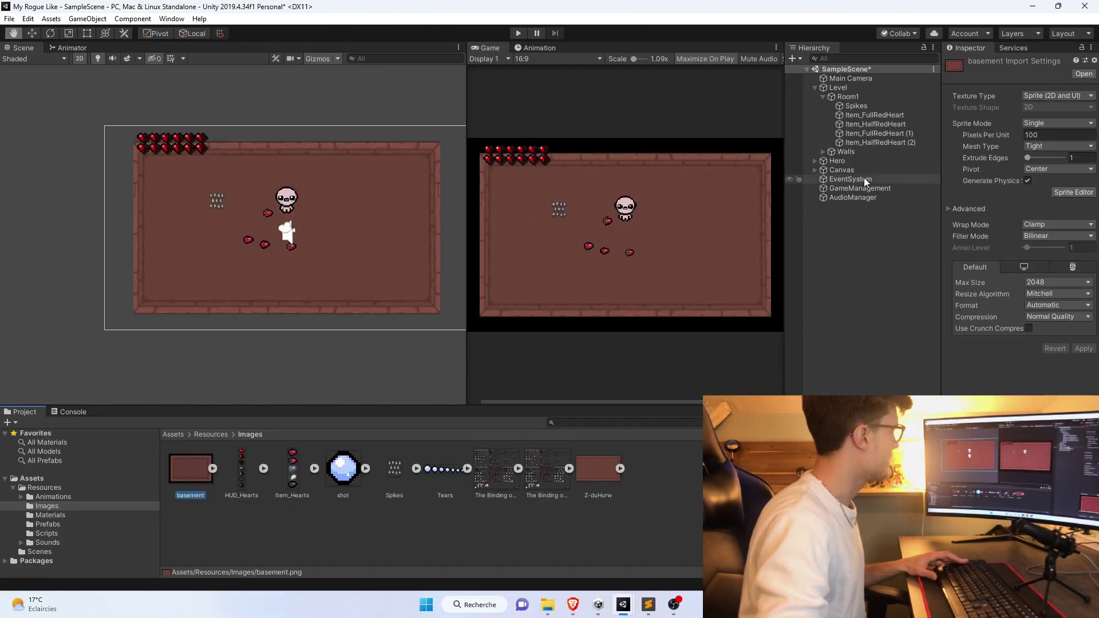
click(848, 96)
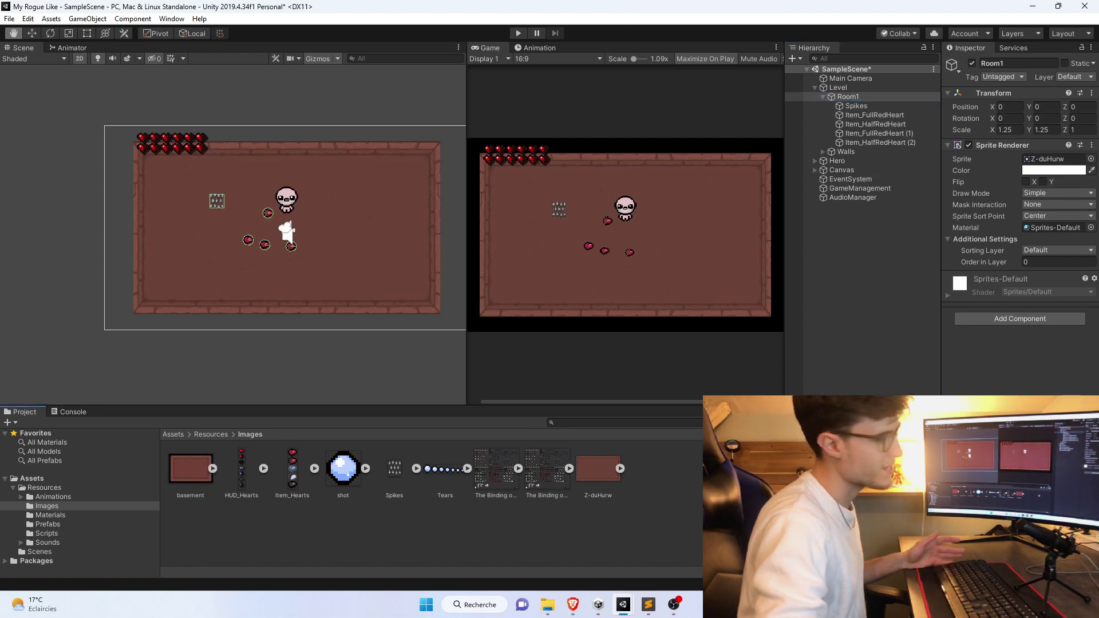
drag(190, 468, 1053, 159)
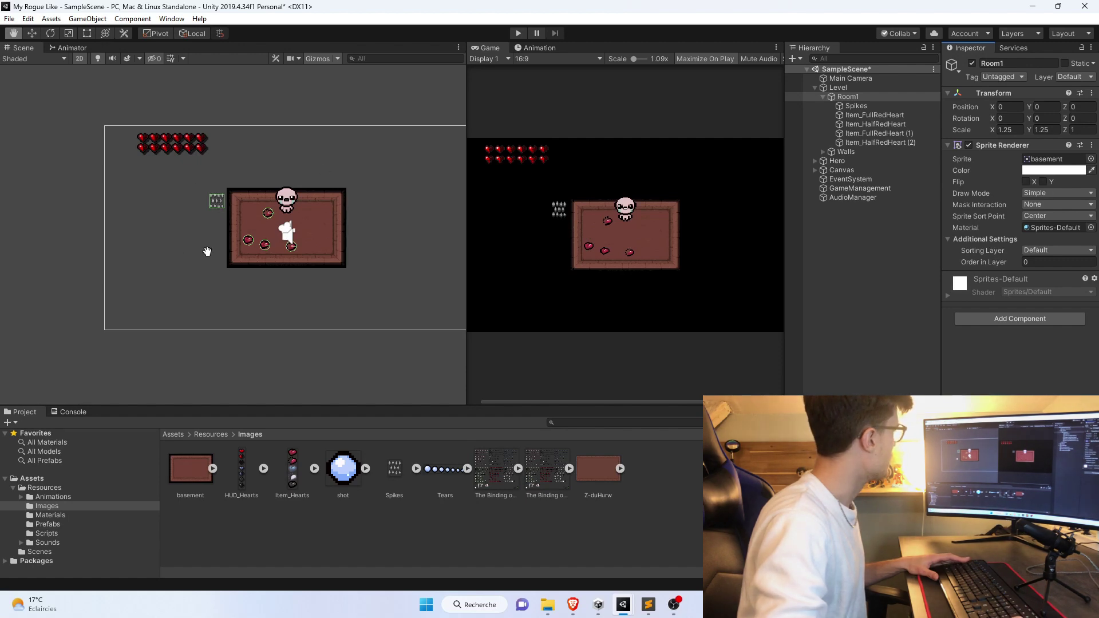
- Set Room1's Transform scale to X 3.55 and Y 3.4
scroll(319, 236, up, 1)
scroll(319, 235, up, 3)
scroll(319, 235, down, 5)
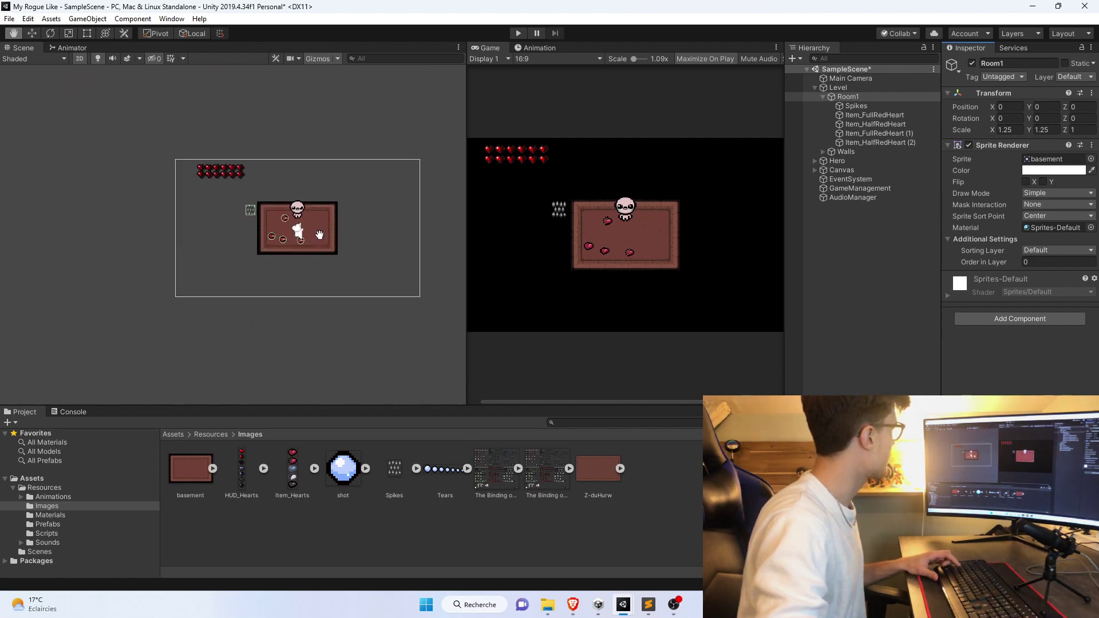
scroll(320, 235, up, 1)
scroll(319, 235, up, 3)
scroll(147, 187, down, 1)
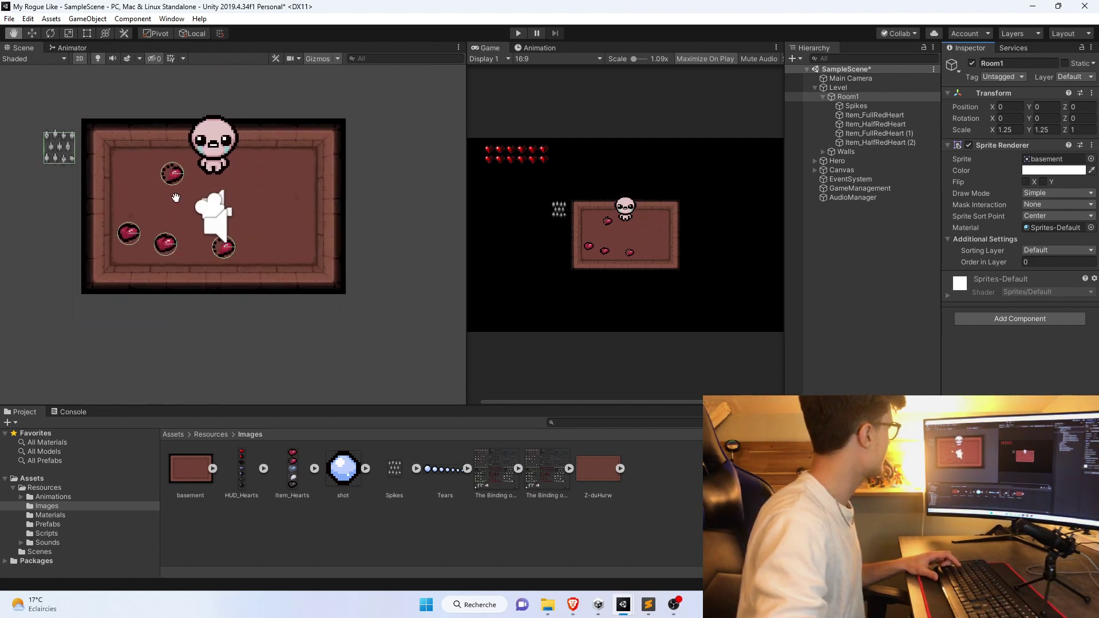
scroll(176, 197, down, 2)
scroll(175, 197, down, 1)
scroll(175, 197, down, 1)
scroll(175, 197, down, 1)
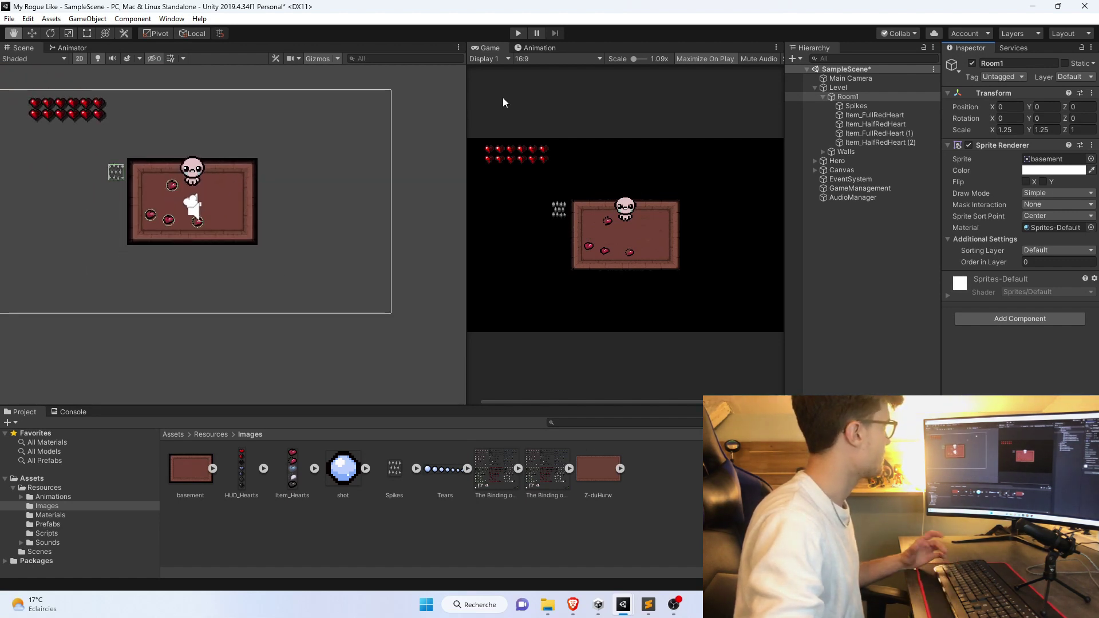
scroll(282, 249, up, 1)
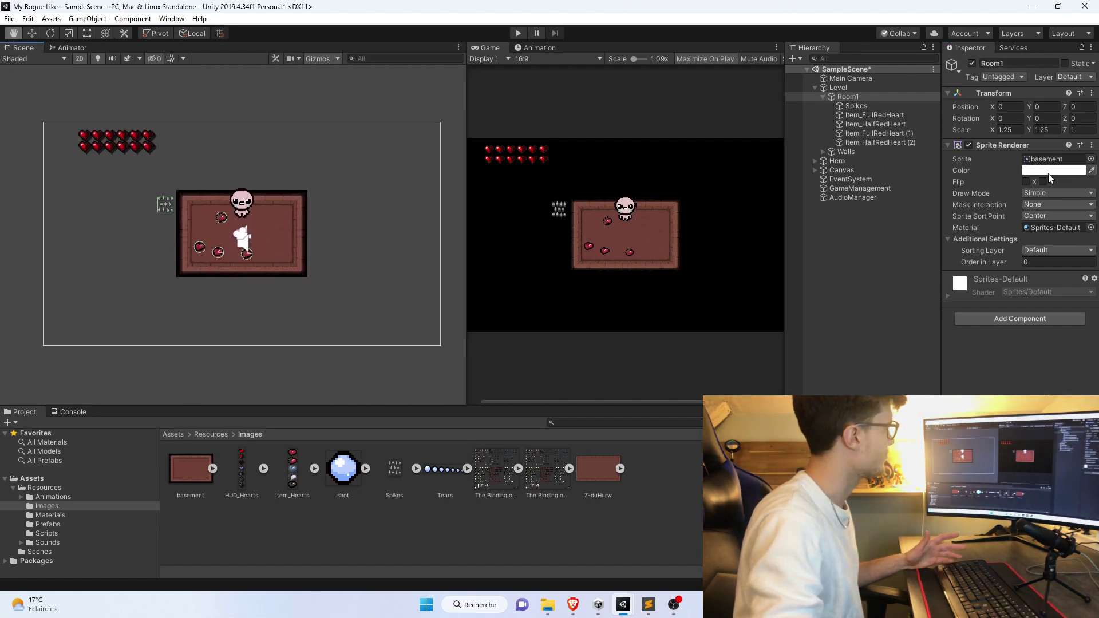
double_click(1010, 129)
text(3)
key(Tab)
text(3)
text(.5)
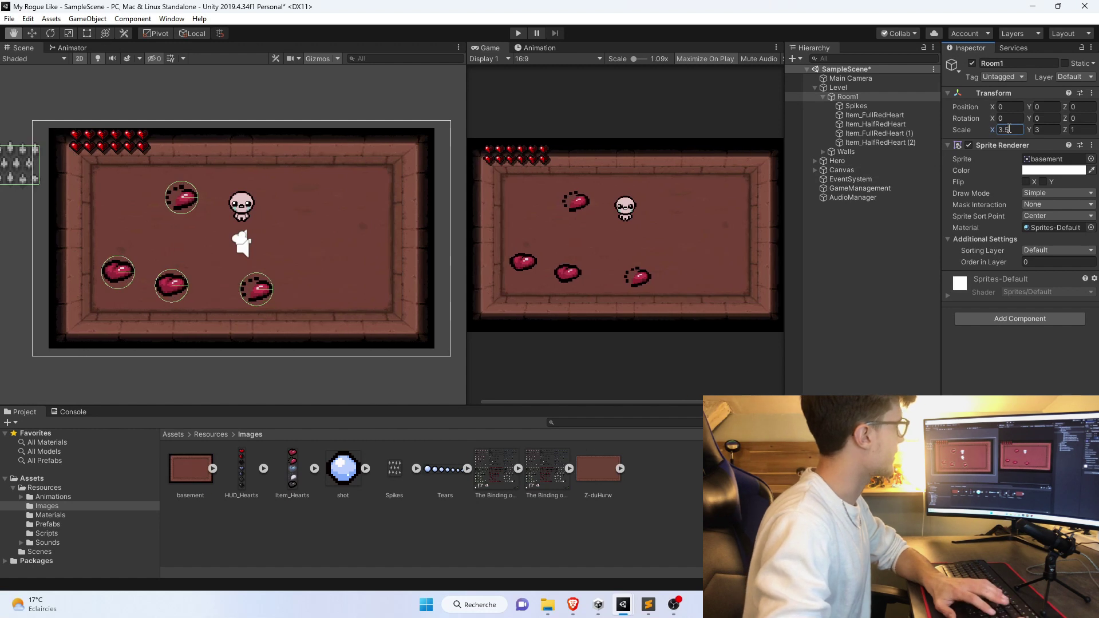
text(5)
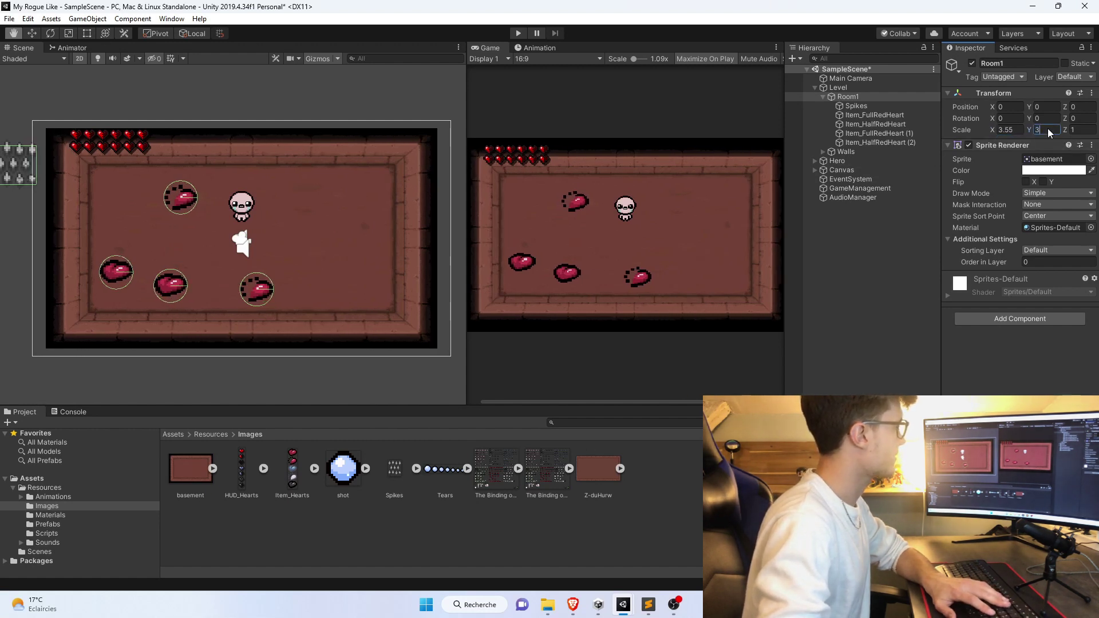
text(.4)
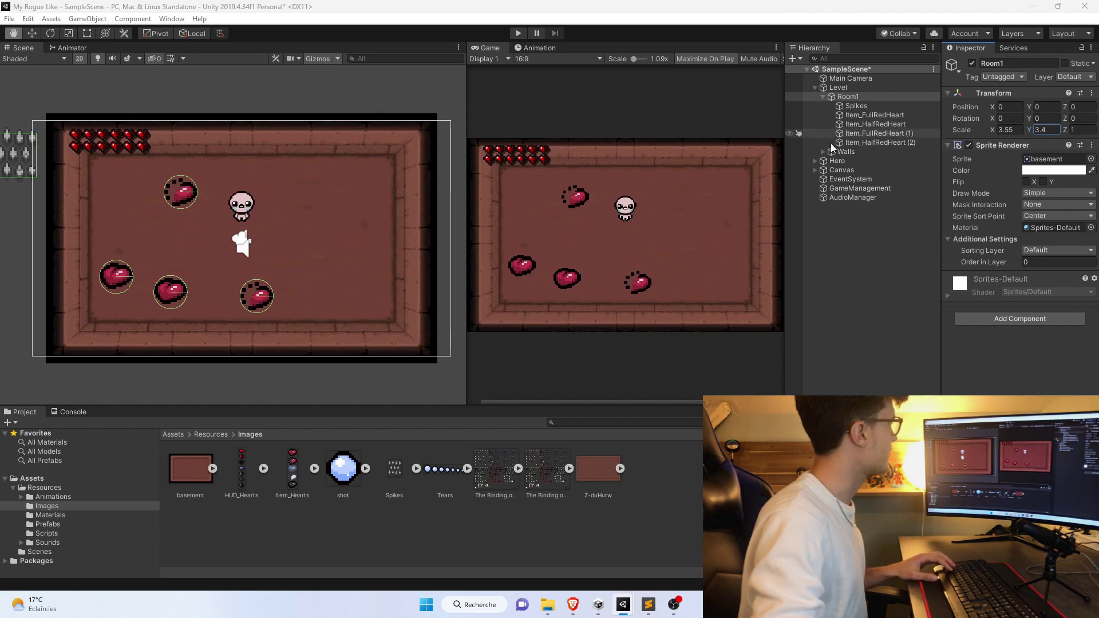
- Scale the four hearts and Spikes together to X 1, Y 1
click(854, 143)
shift+click(871, 117)
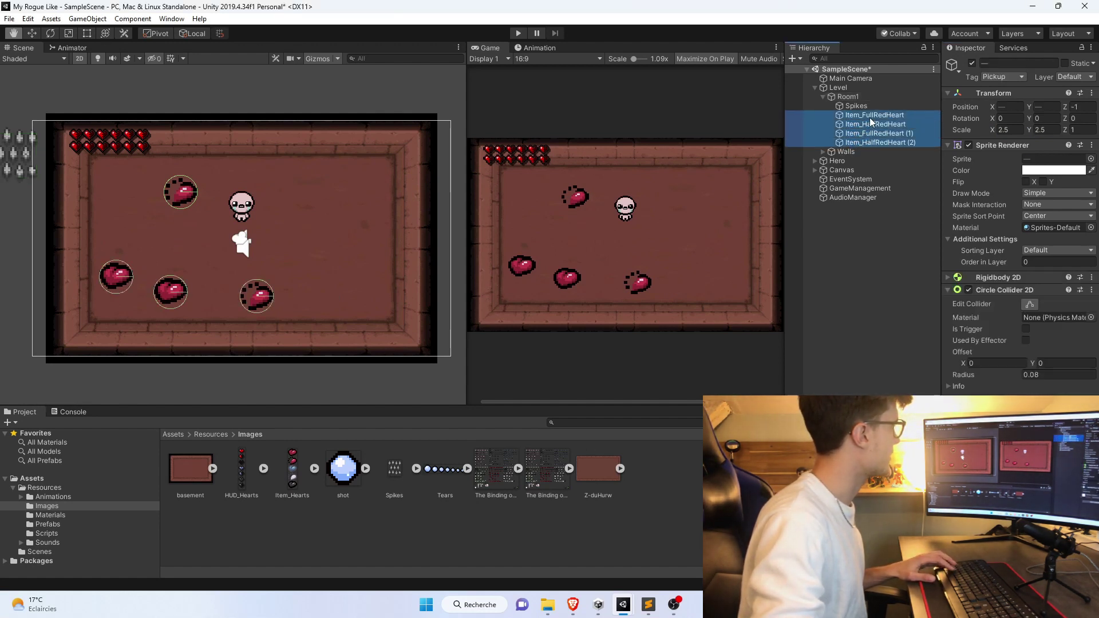
shift+click(856, 106)
click(1011, 130)
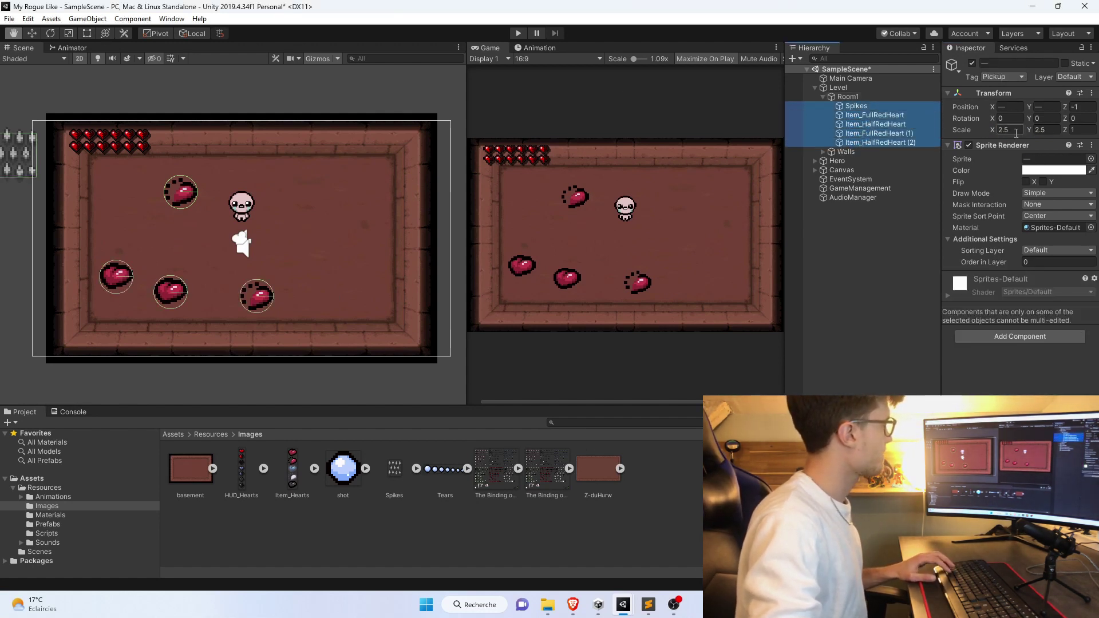
text(1)
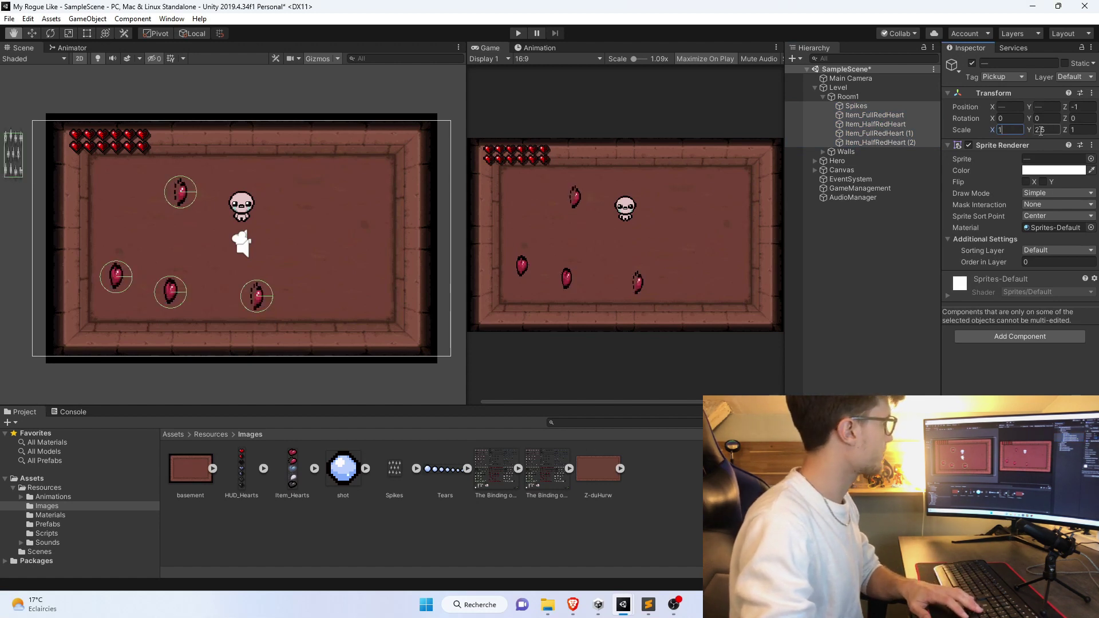
click(1041, 130)
text(1)
click(823, 97)
click(823, 106)
click(847, 106)
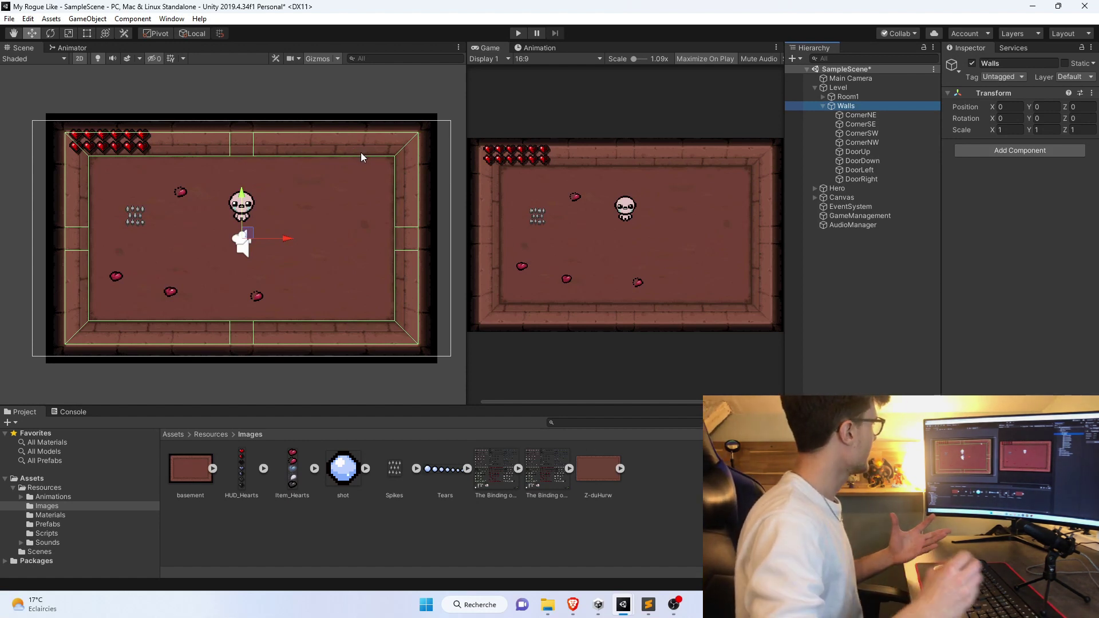
click(859, 116)
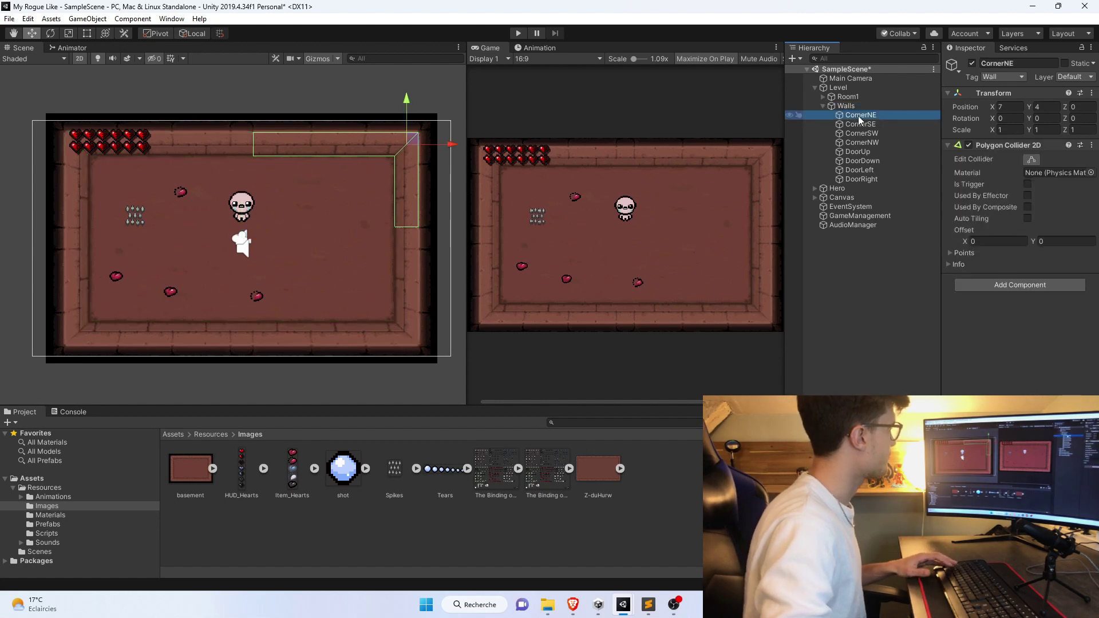
click(951, 253)
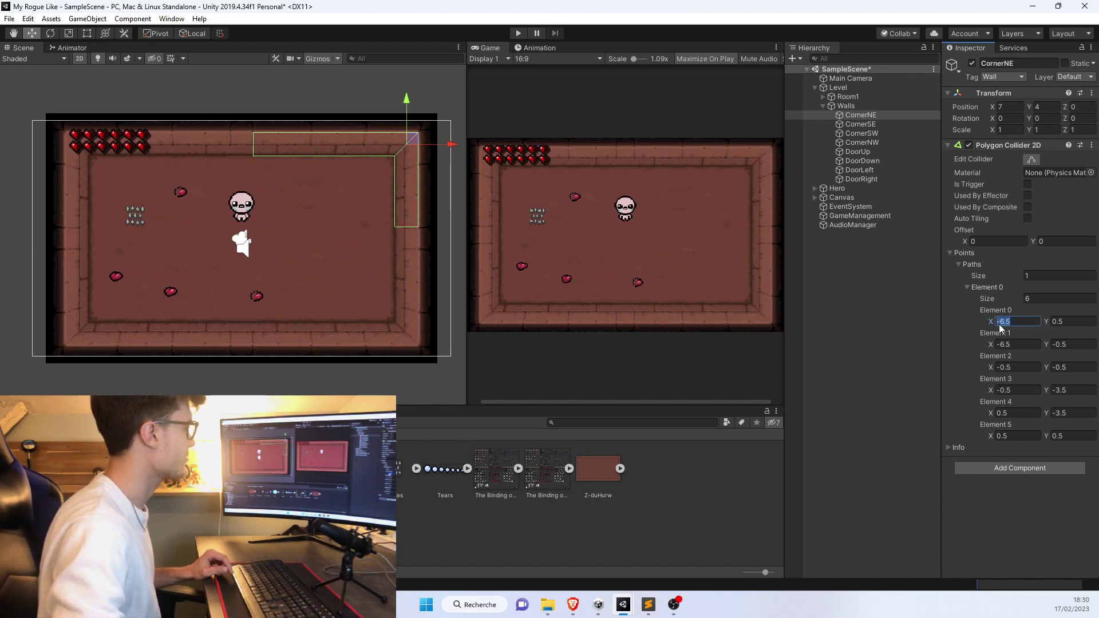
click(1002, 345)
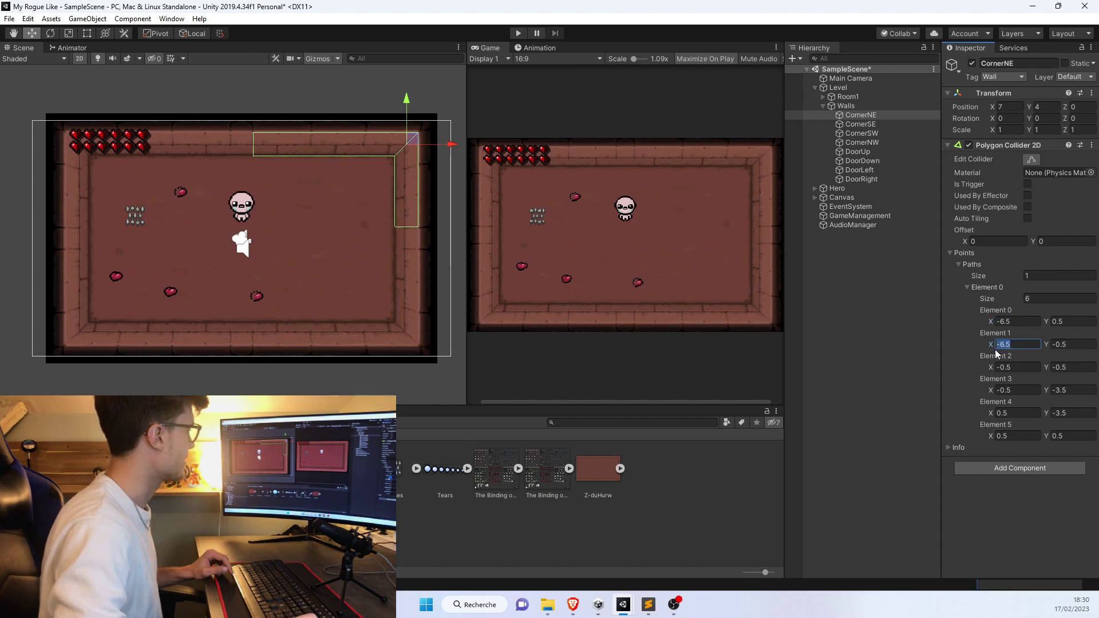
click(881, 124)
click(885, 132)
click(885, 142)
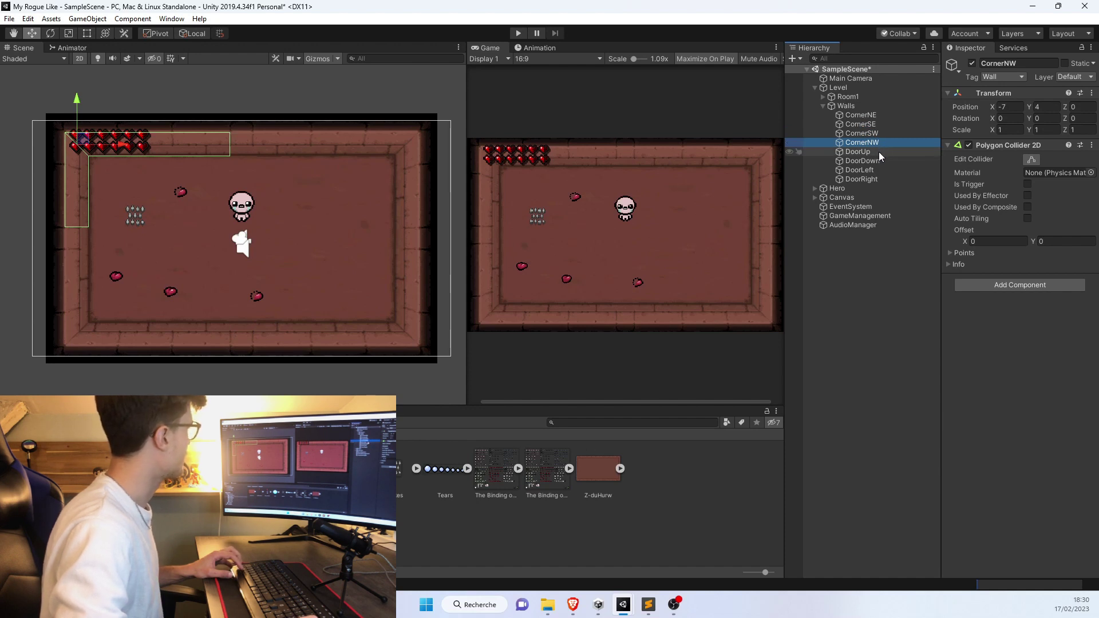
click(872, 152)
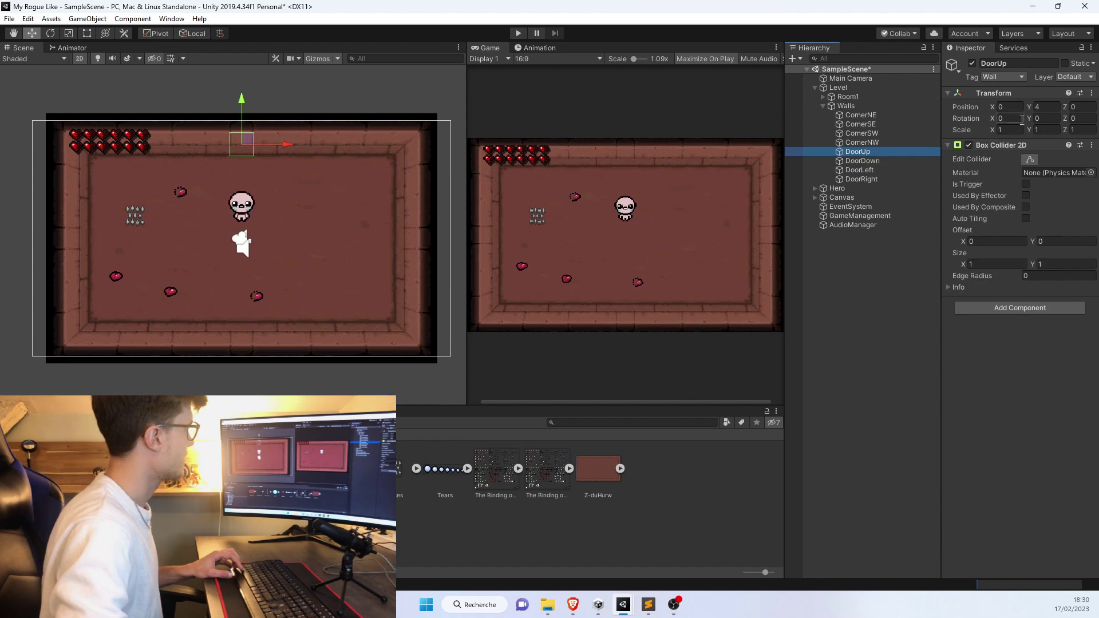
click(871, 163)
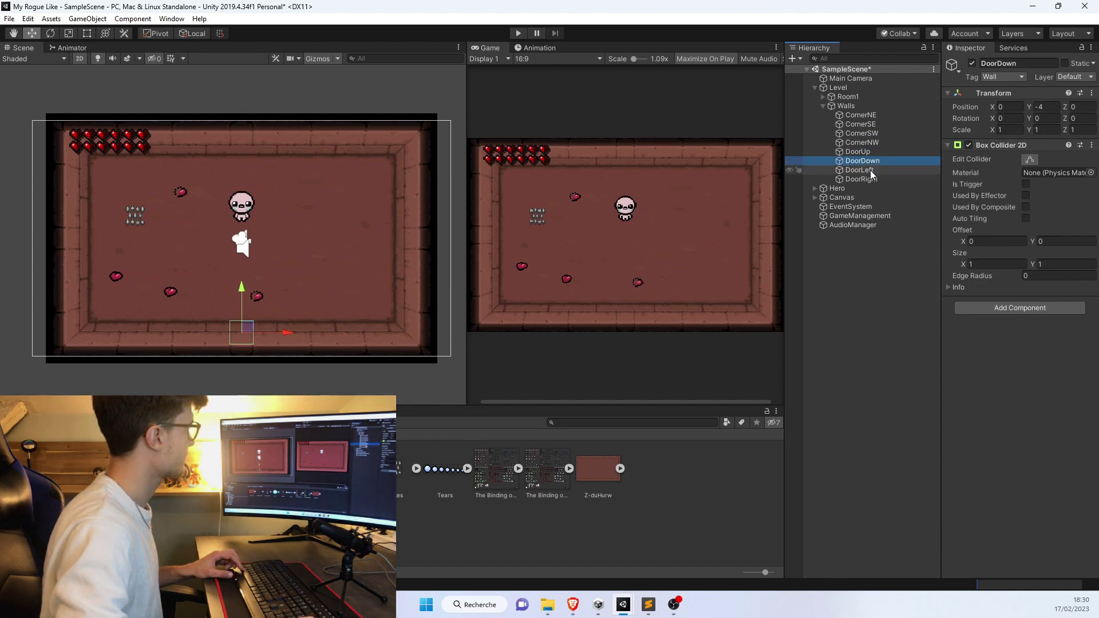
click(871, 170)
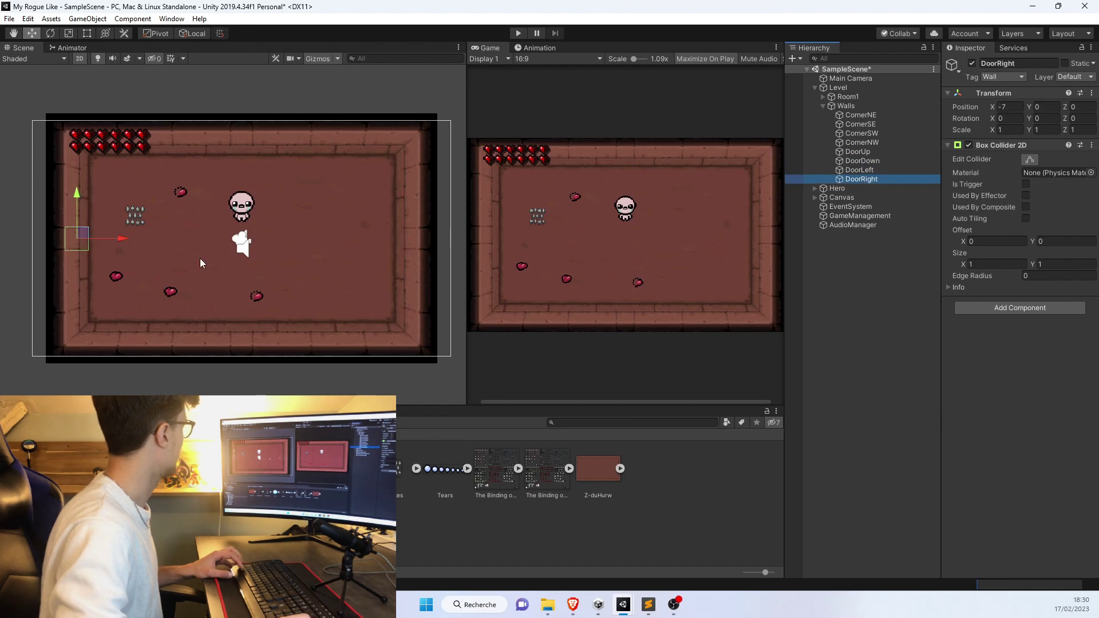
double_click(848, 107)
- Recentre the room in the Scene view, collapse Walls, and save SampleScene with Ctrl+S
scroll(364, 276, down, 4)
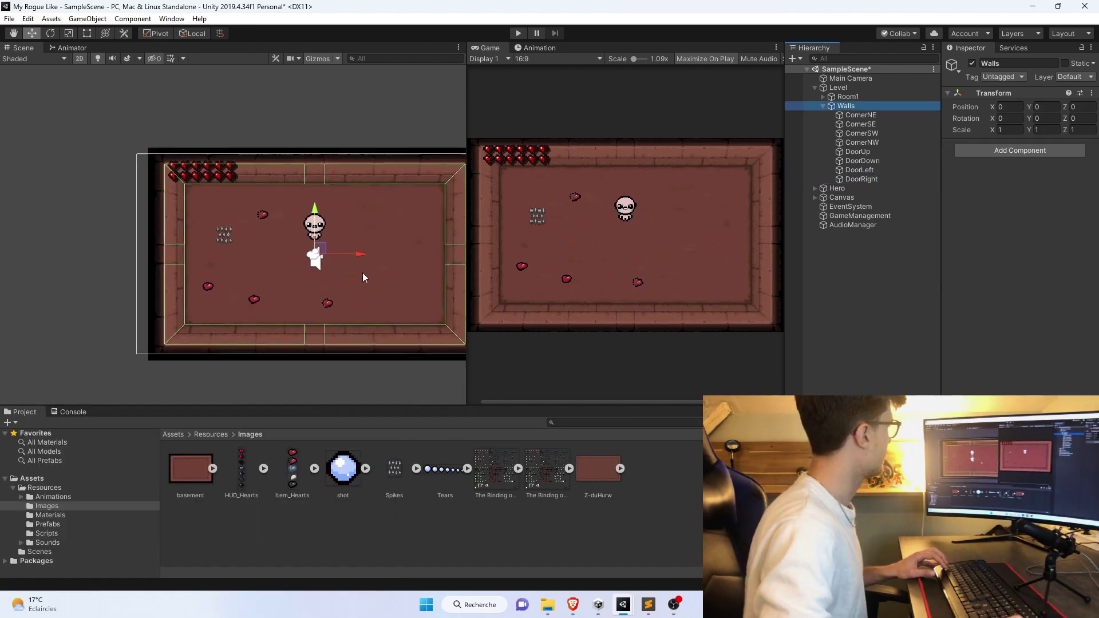
middle_drag(423, 157, 363, 113)
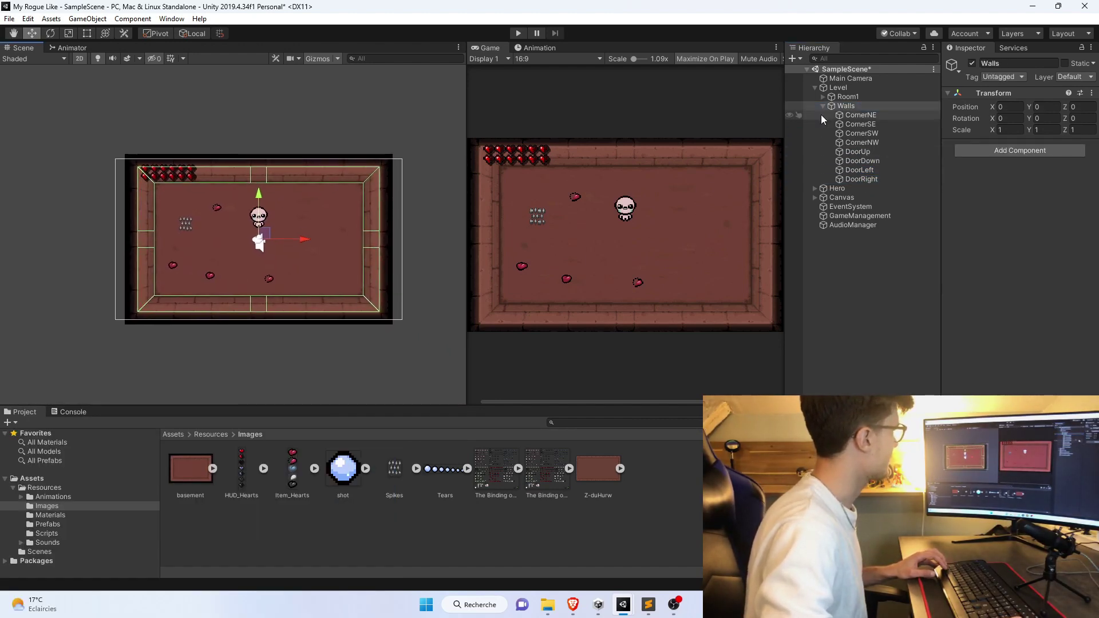
click(825, 288)
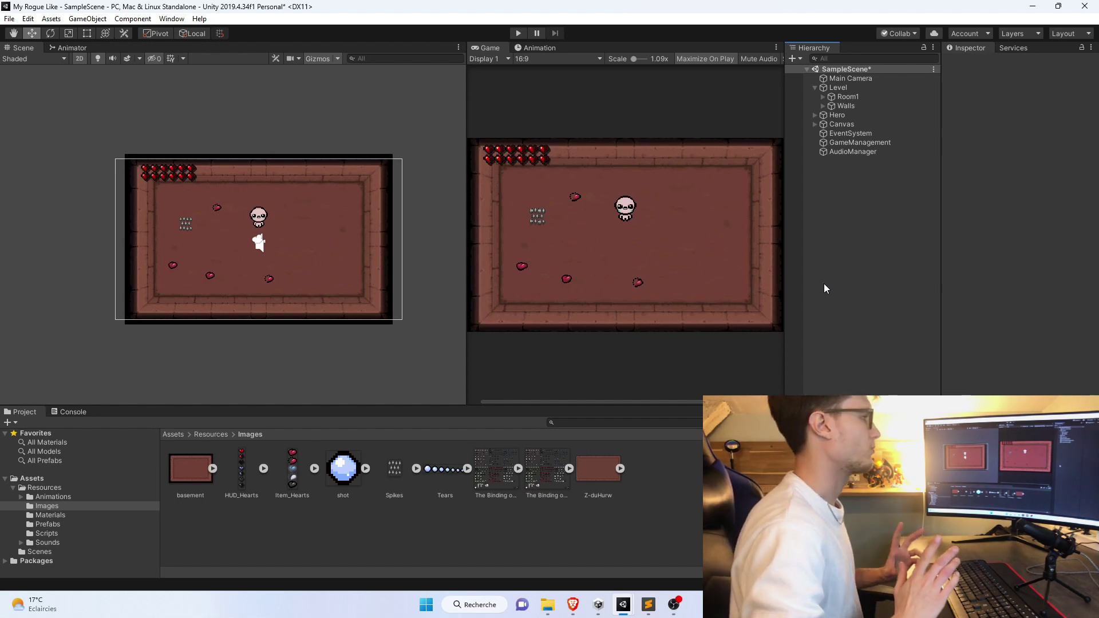
key(ctrl+s)
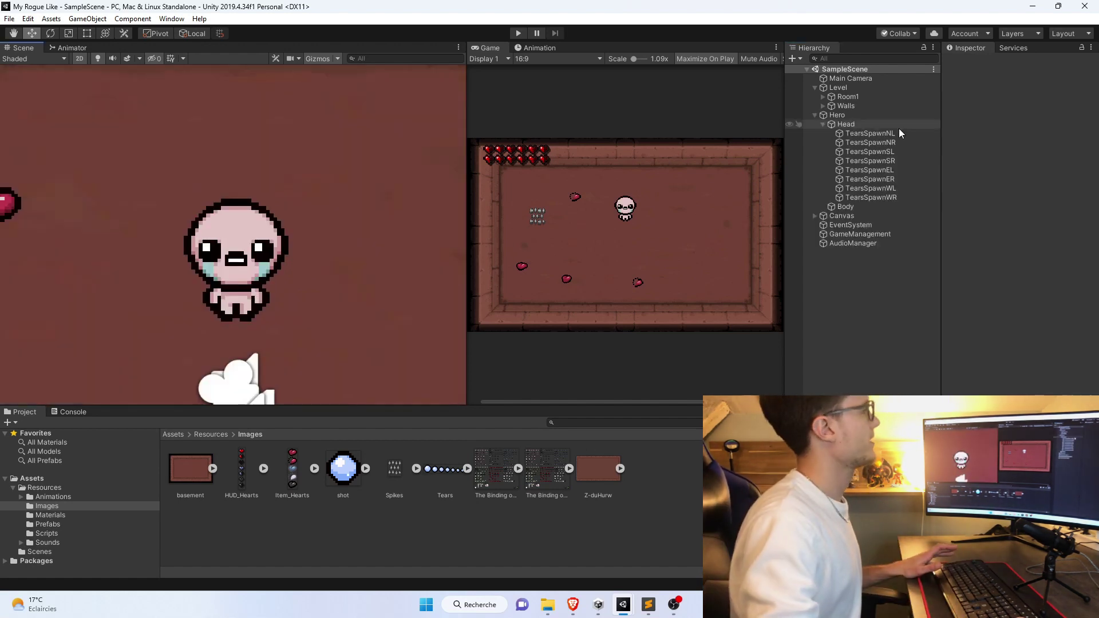
- Compare against TearsSpawnSR, then make TearsSpawnSL's Position Y read -0.073
click(882, 133)
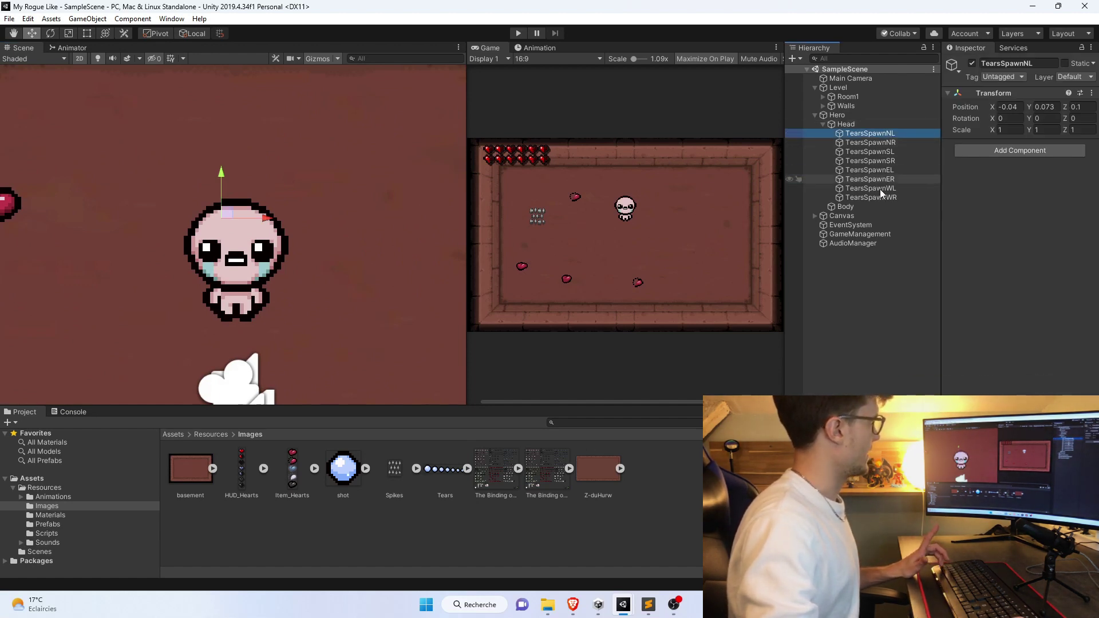
click(874, 162)
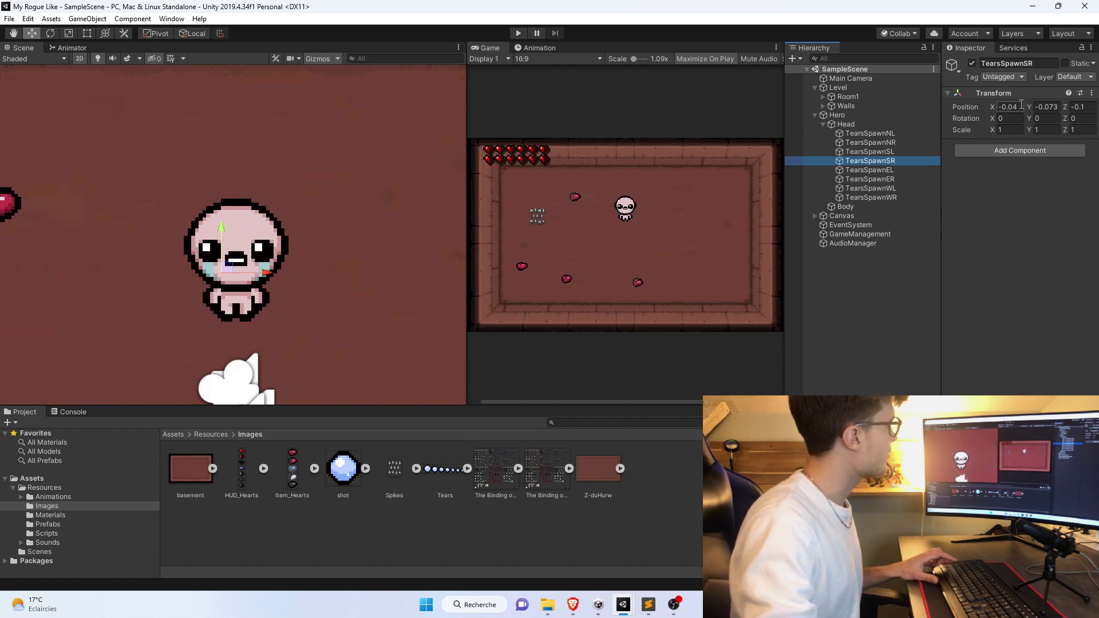
click(1044, 106)
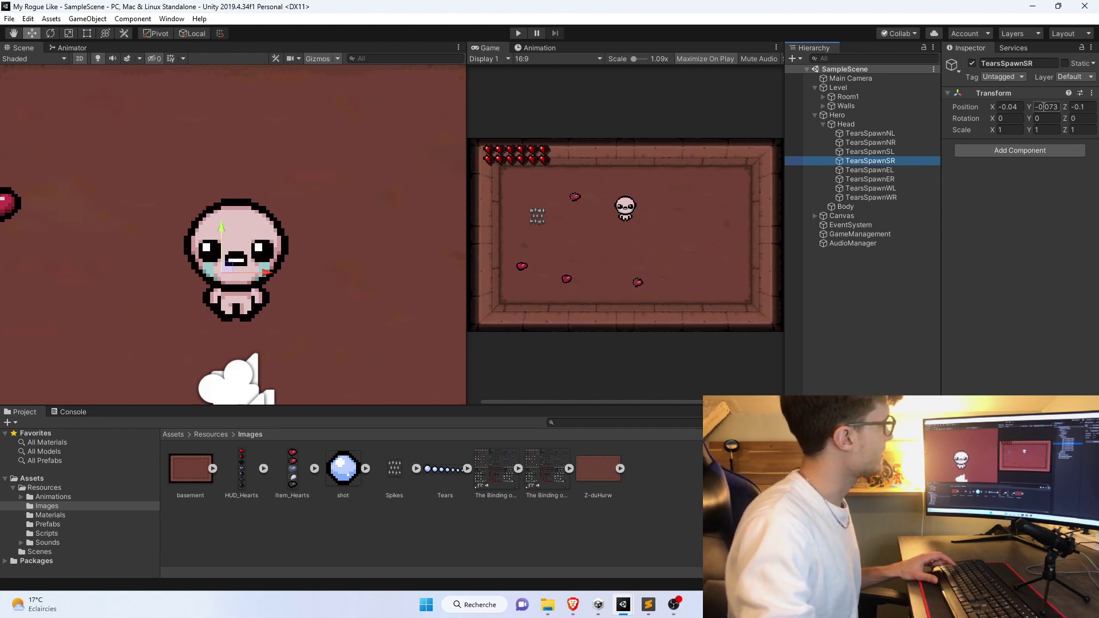
key(Return)
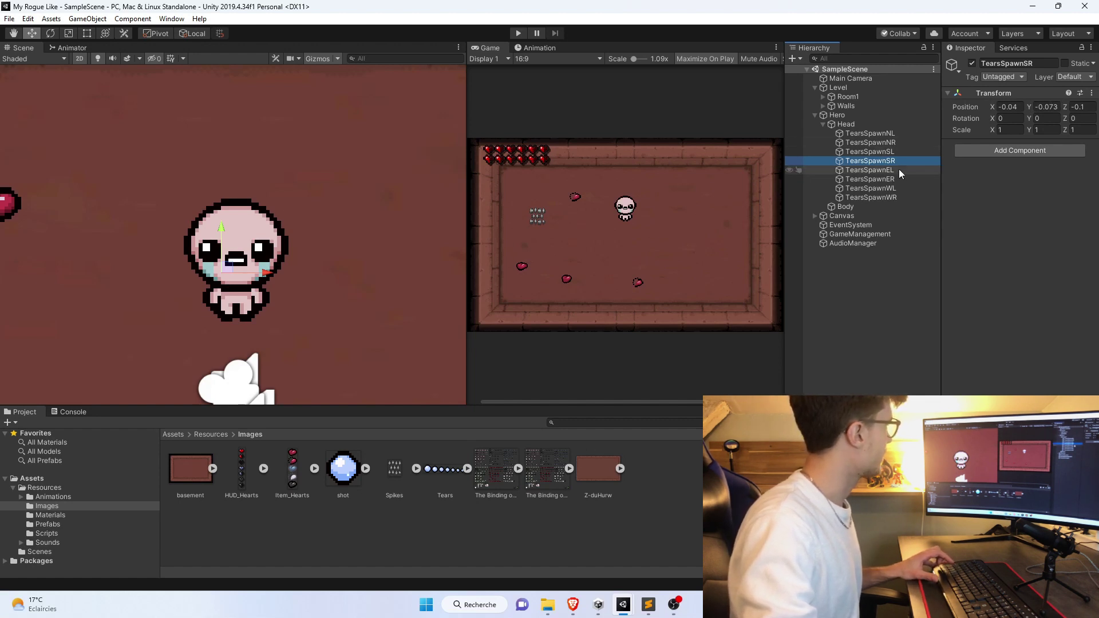
click(901, 151)
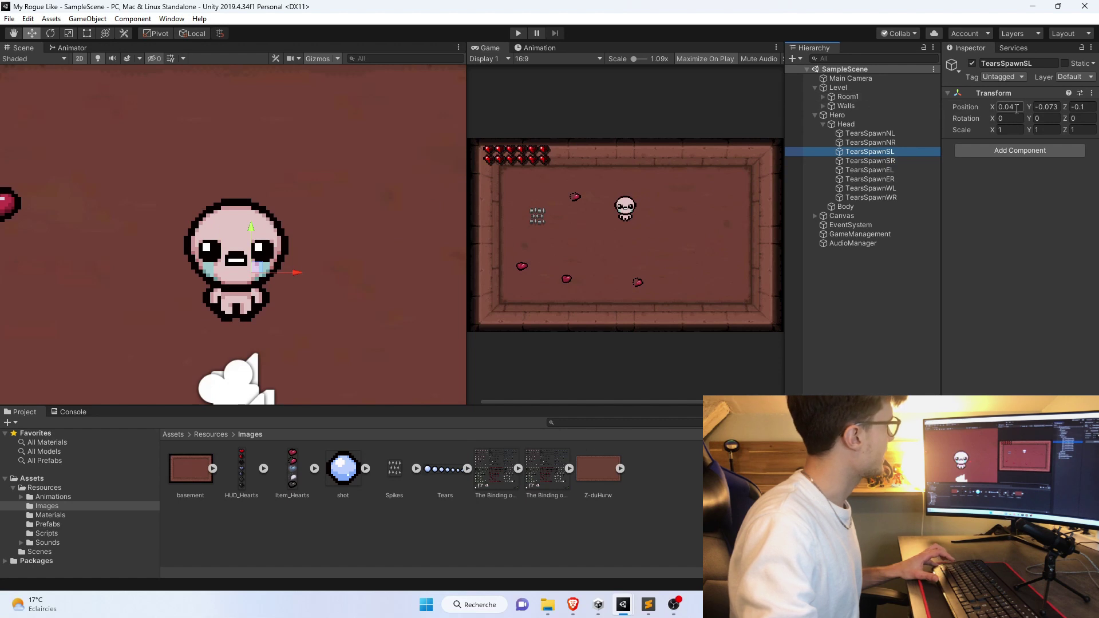
text(-)
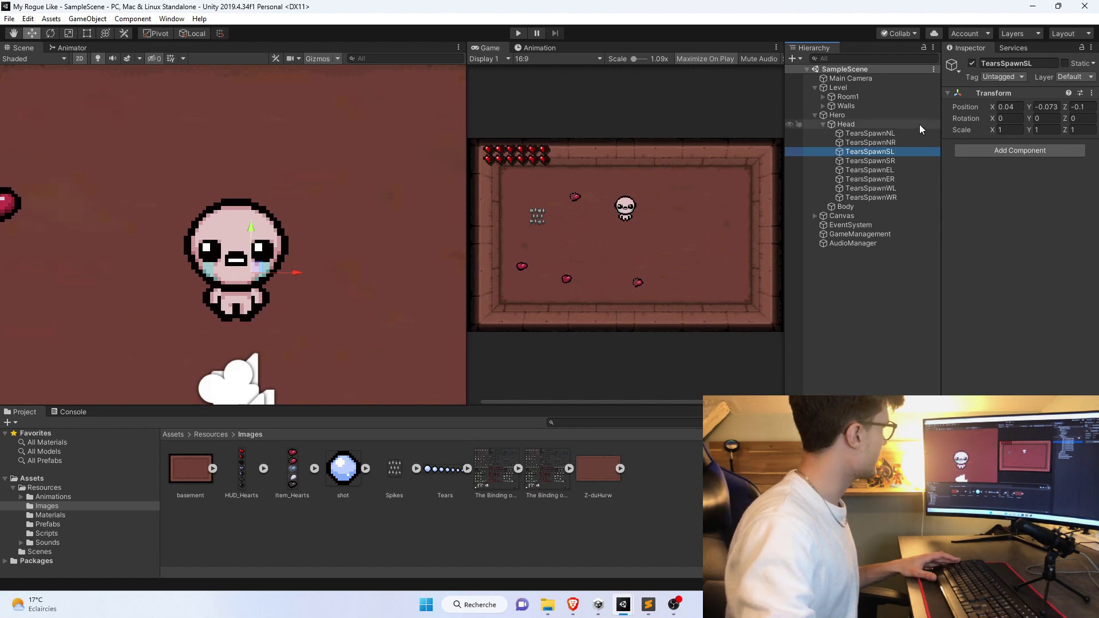
- Verify that TearsSpawnNL, NR and EL each have Position Z 0.1
click(885, 135)
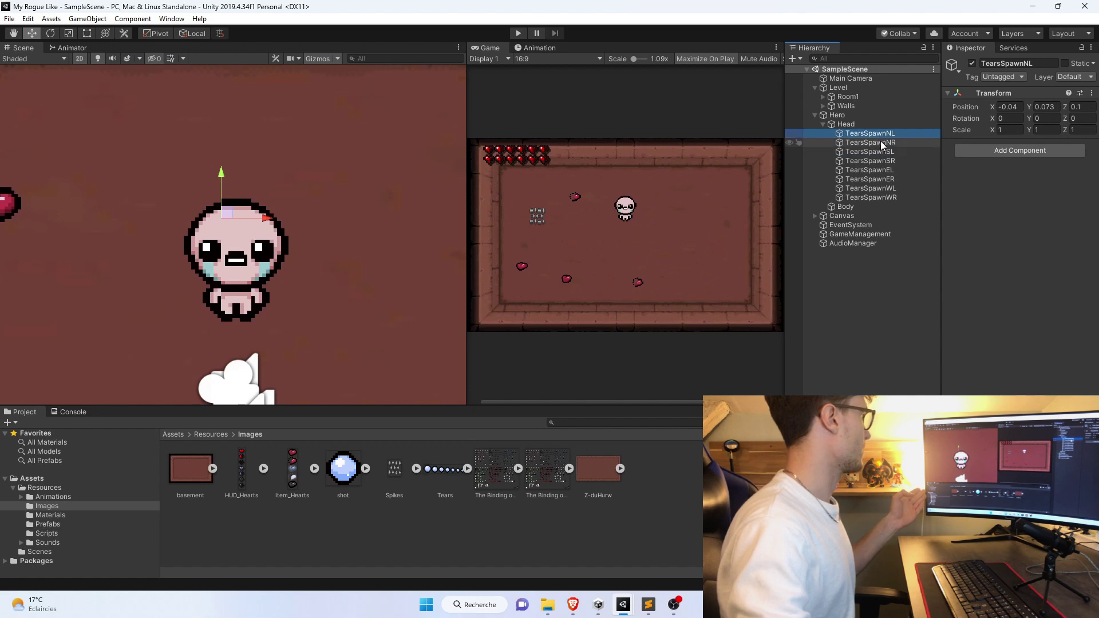
click(882, 143)
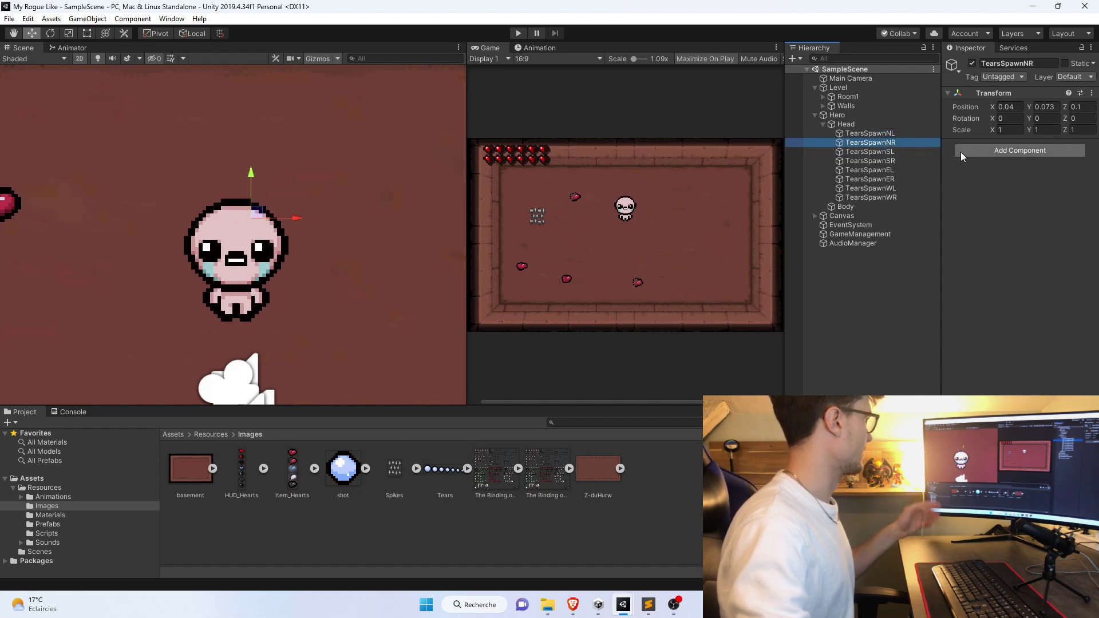
click(881, 171)
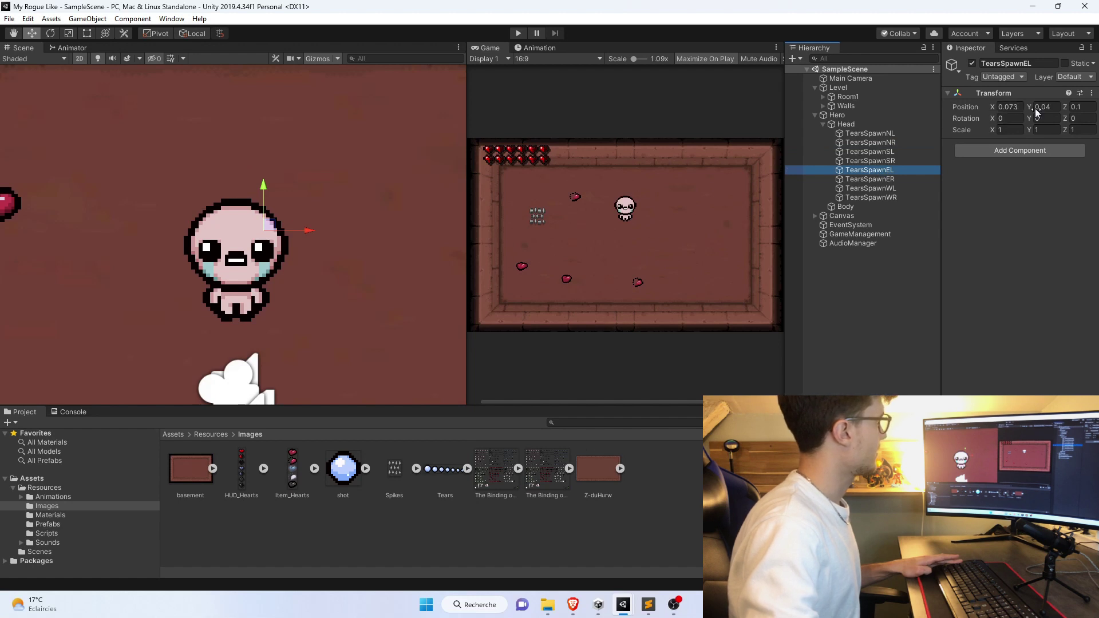
click(1083, 106)
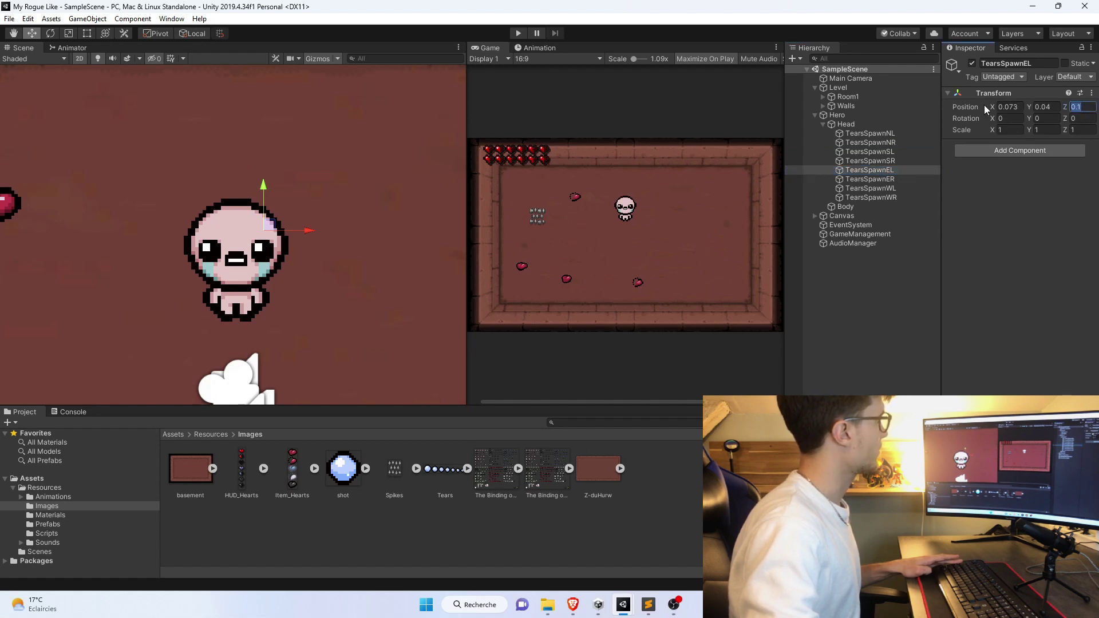
double_click(1072, 109)
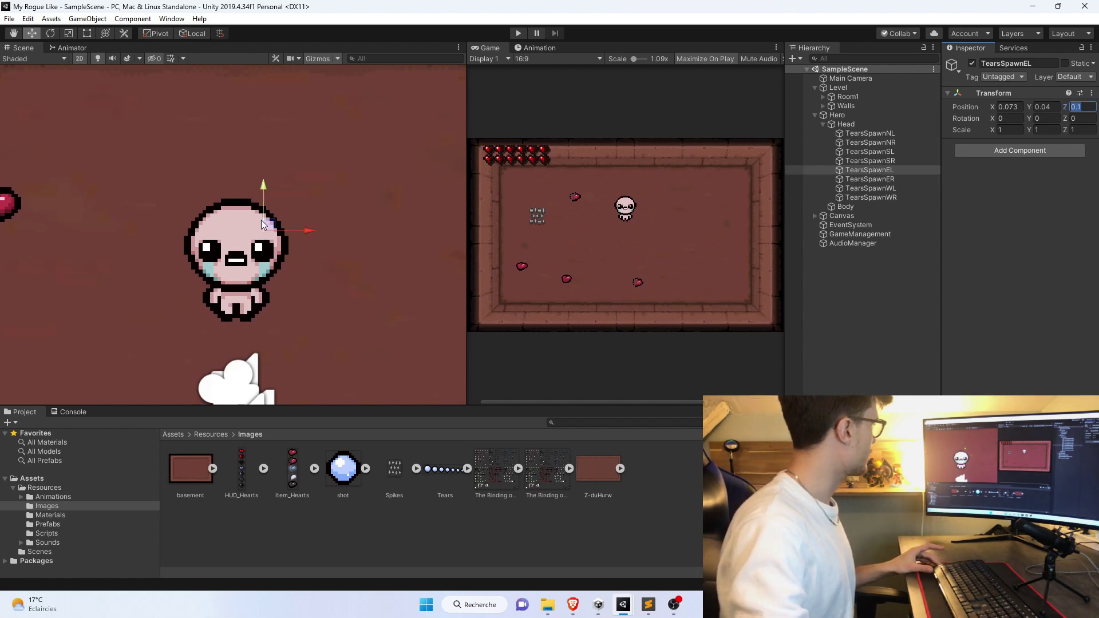
click(869, 133)
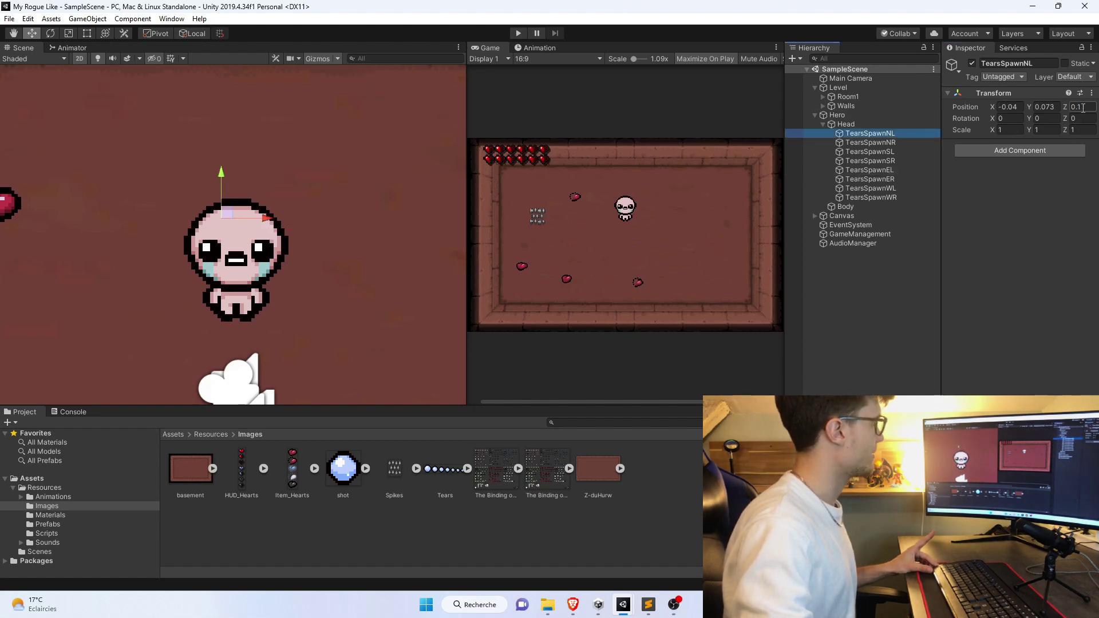
click(1083, 107)
- In 3D, orbit around the framed Head to judge TearsSpawnNL, EL and ER depth
click(78, 58)
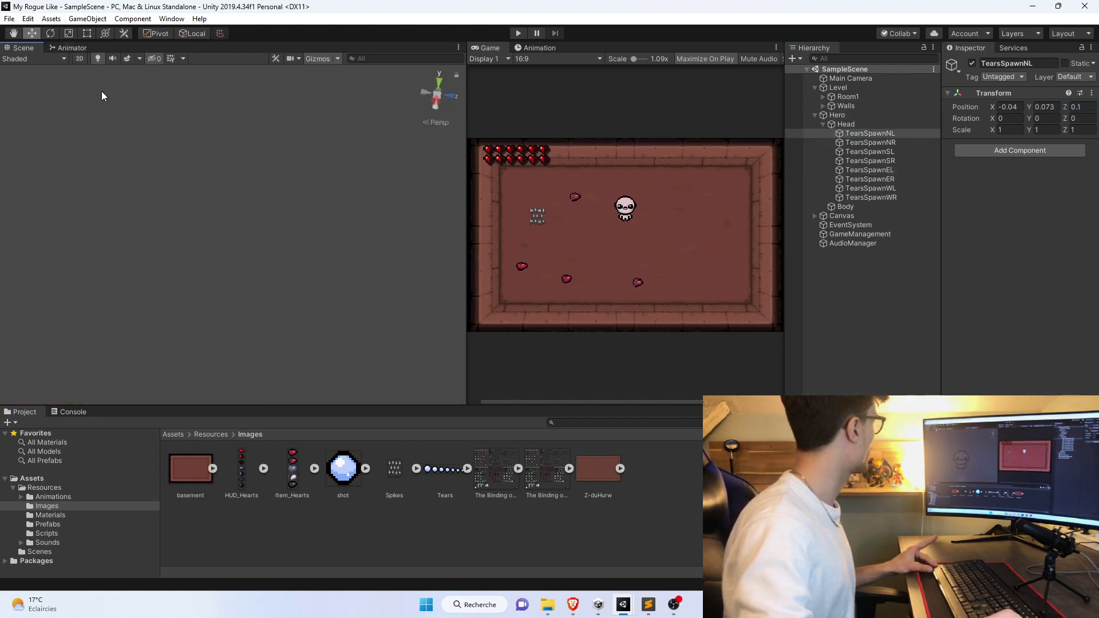
mouse_move(249, 218)
alt+mouse_down()
mouse_move(285, 289)
mouse_move(179, 304)
mouse_move(380, 261)
alt+mouse_up()
alt+drag(160, 295, 175, 323)
key(f)
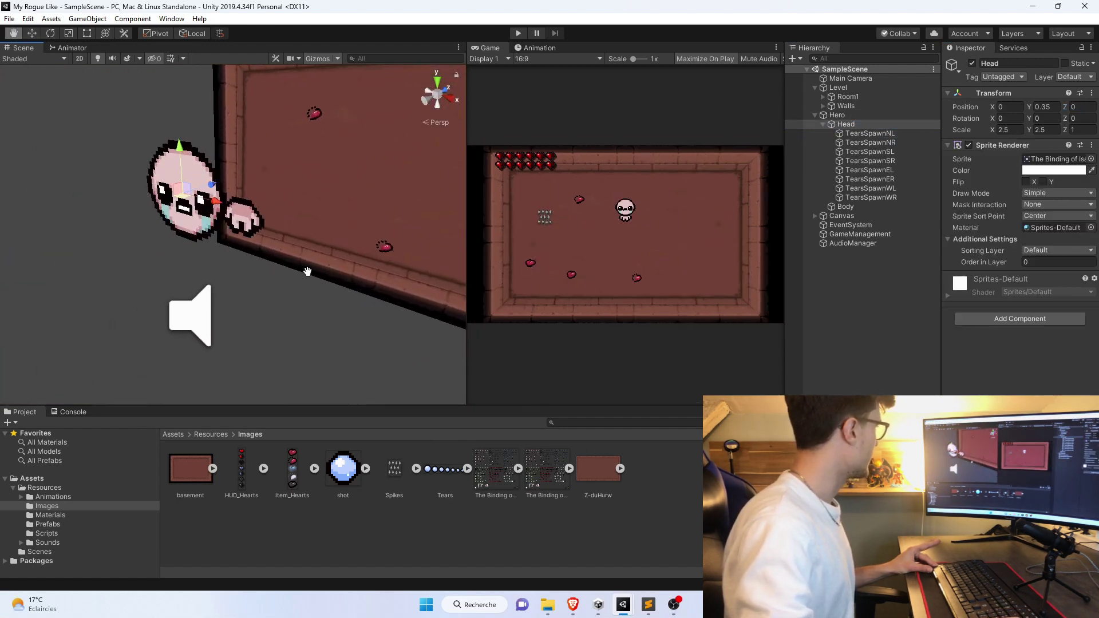
click(880, 135)
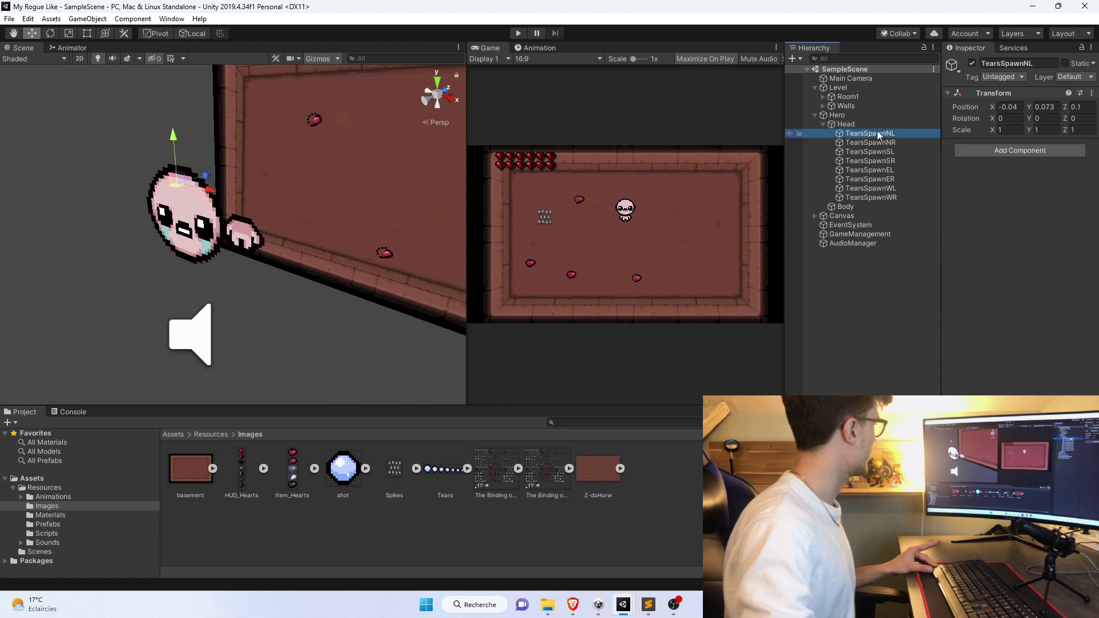
mouse_move(355, 223)
alt+mouse_down()
mouse_move(135, 221)
mouse_move(112, 232)
mouse_move(258, 281)
mouse_move(331, 250)
alt+mouse_up()
click(136, 188)
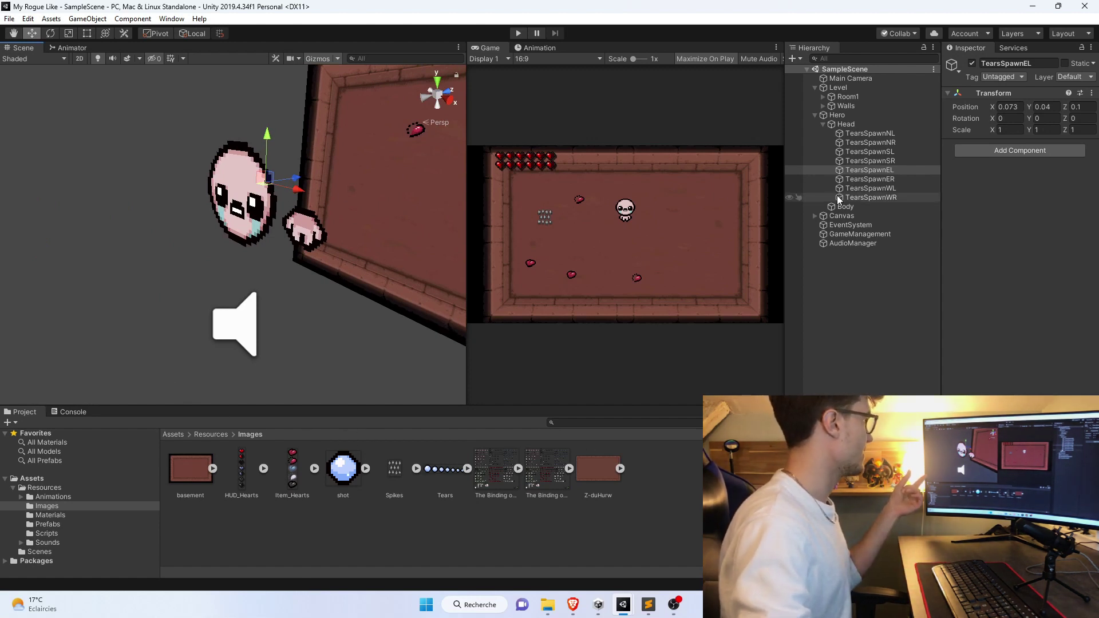
click(857, 180)
- Back in 2D, check TearsSpawnWL and WR, then open ShootPlayer.cs from the Scripts folder
key(2)
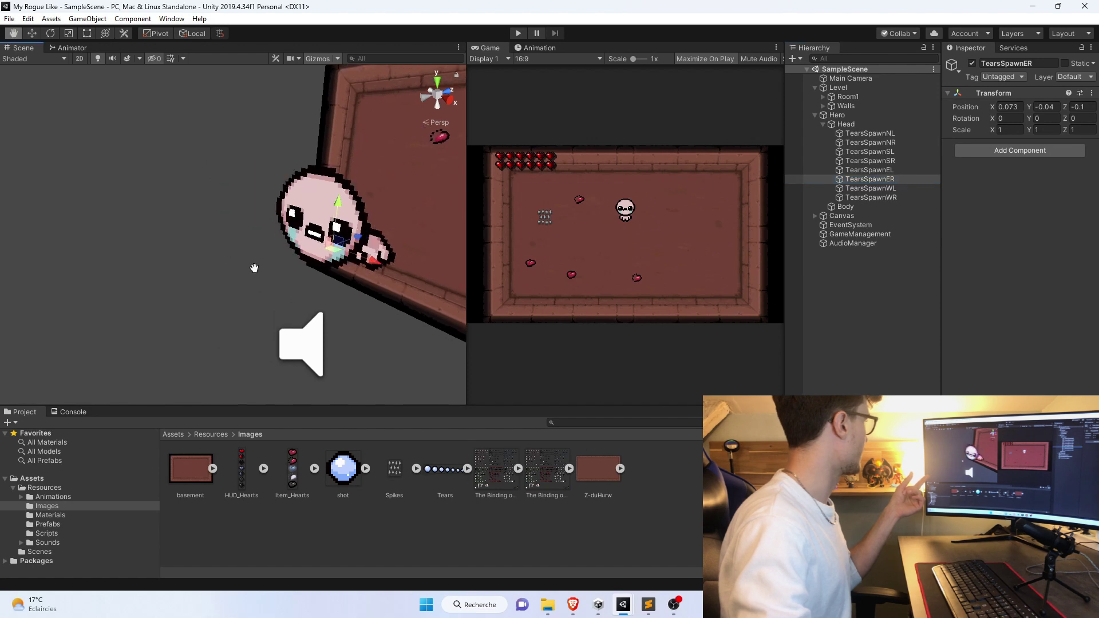
click(879, 190)
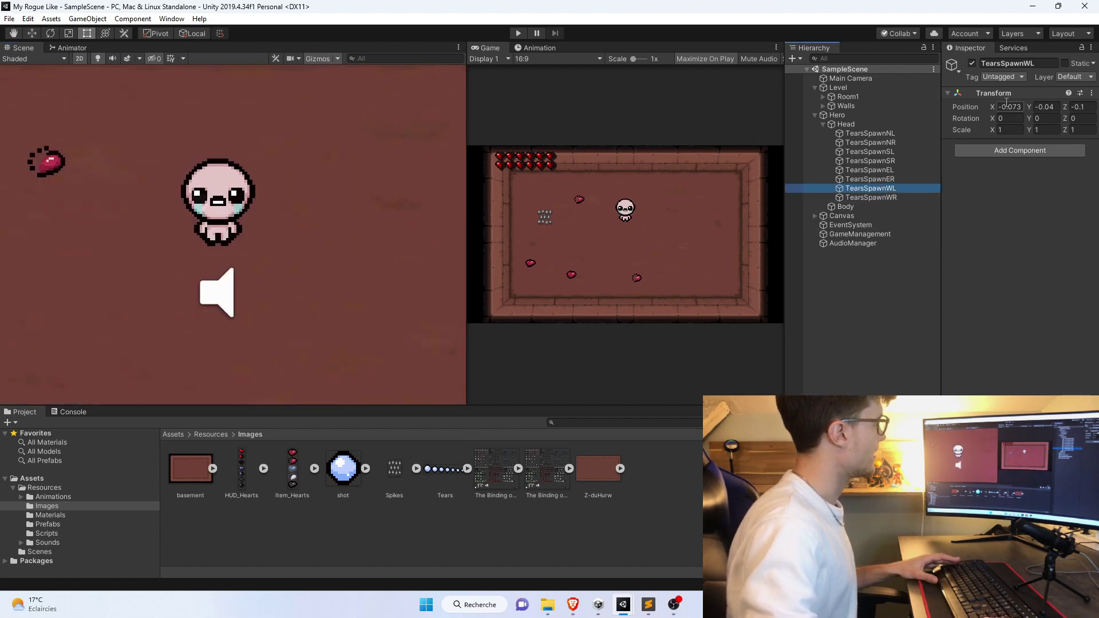
click(882, 197)
ctrl+click(882, 198)
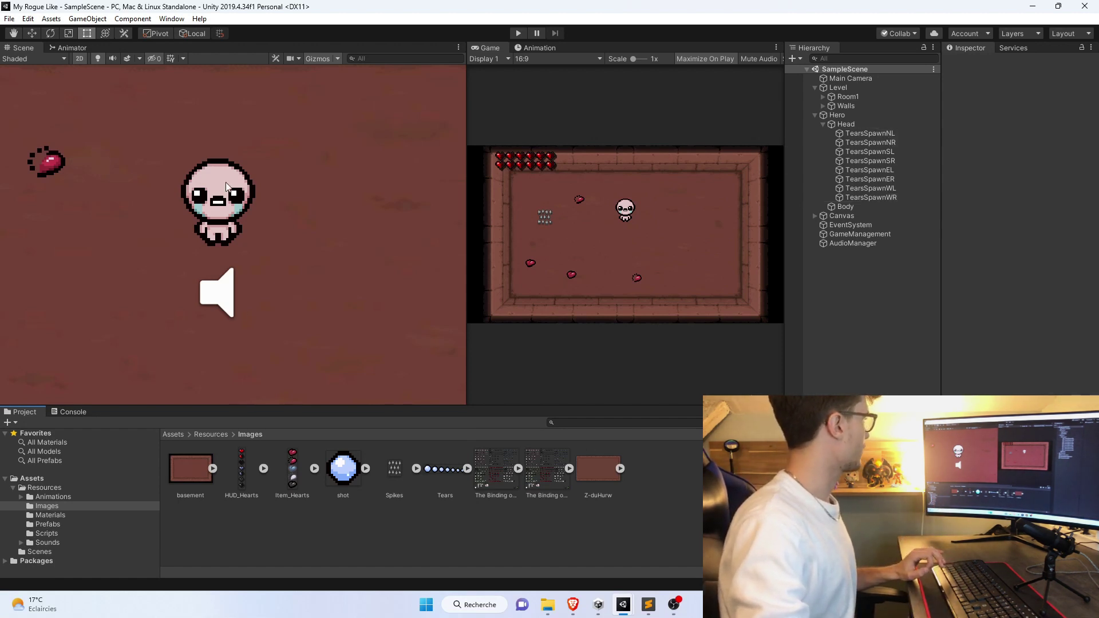
click(61, 534)
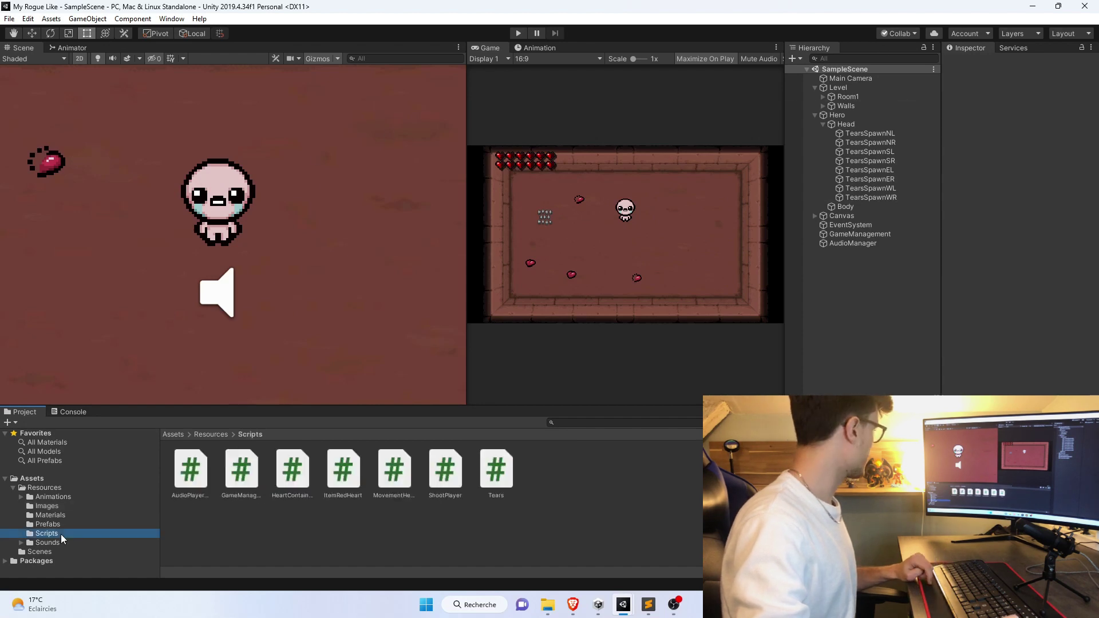
double_click(454, 465)
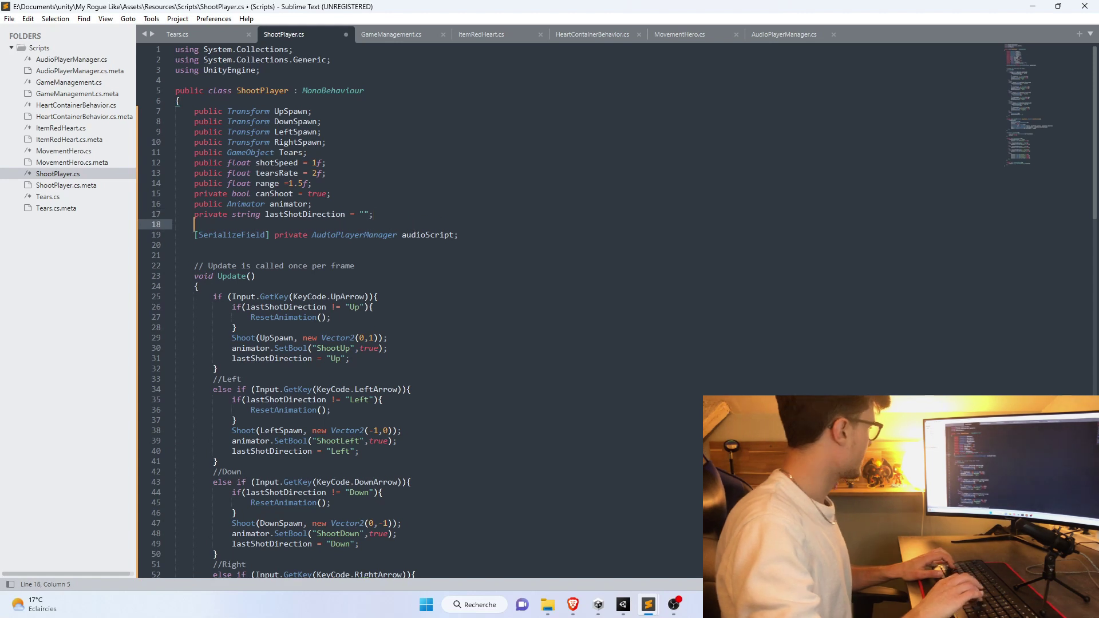
- Add private string shoteSide = "left"; on line 18 of ShootPlayer.cs and save
text(PR)
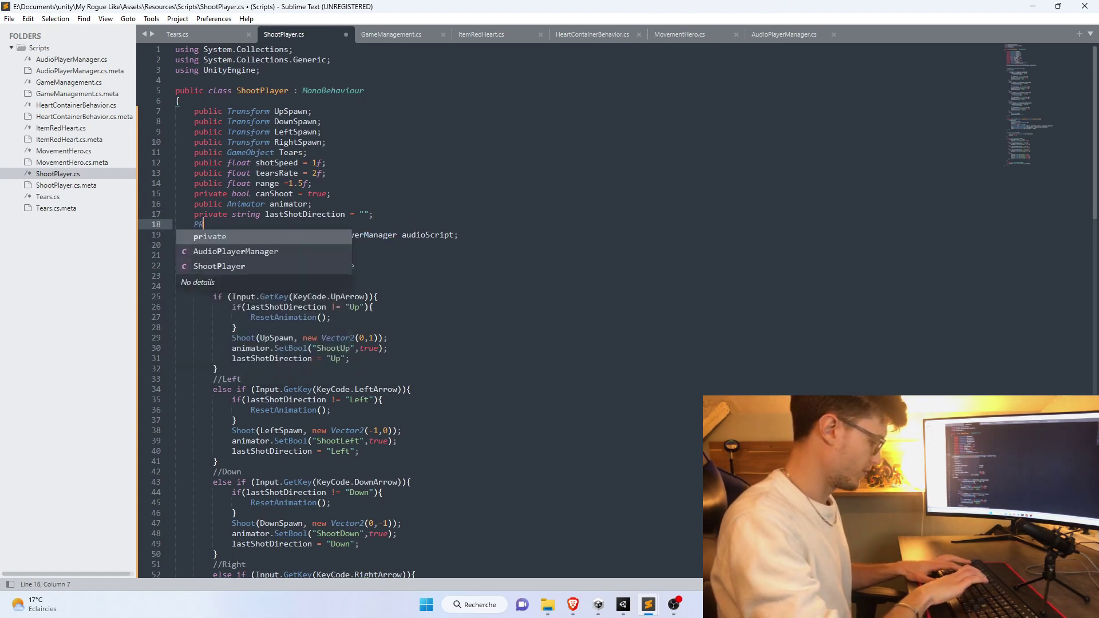
text(IVATE)
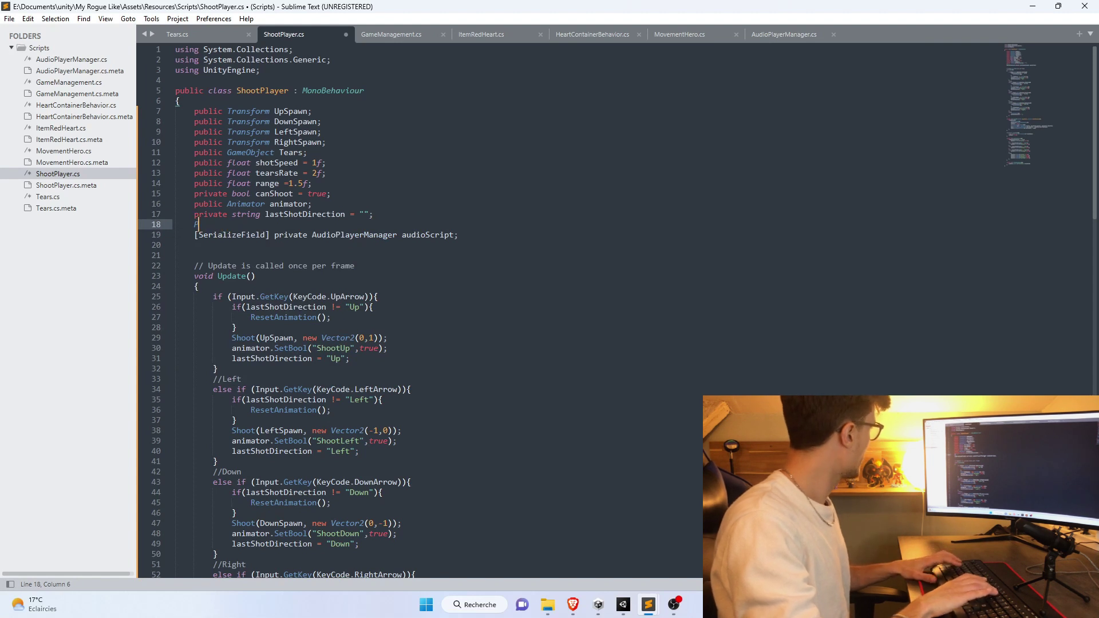
key(BackSpace)
text(pr)
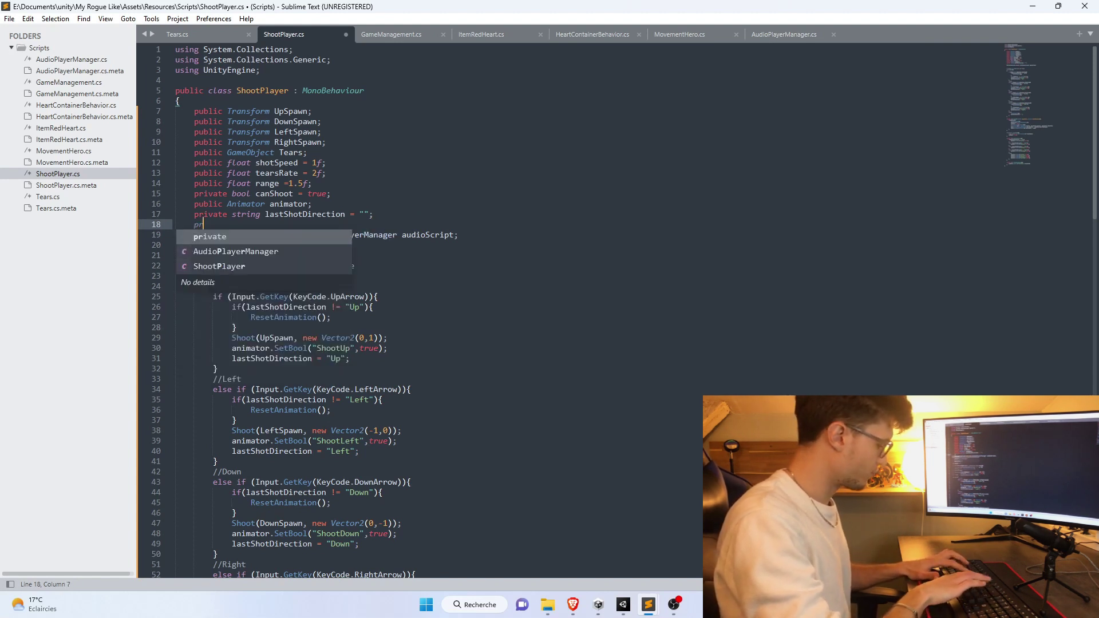
text(ivate )
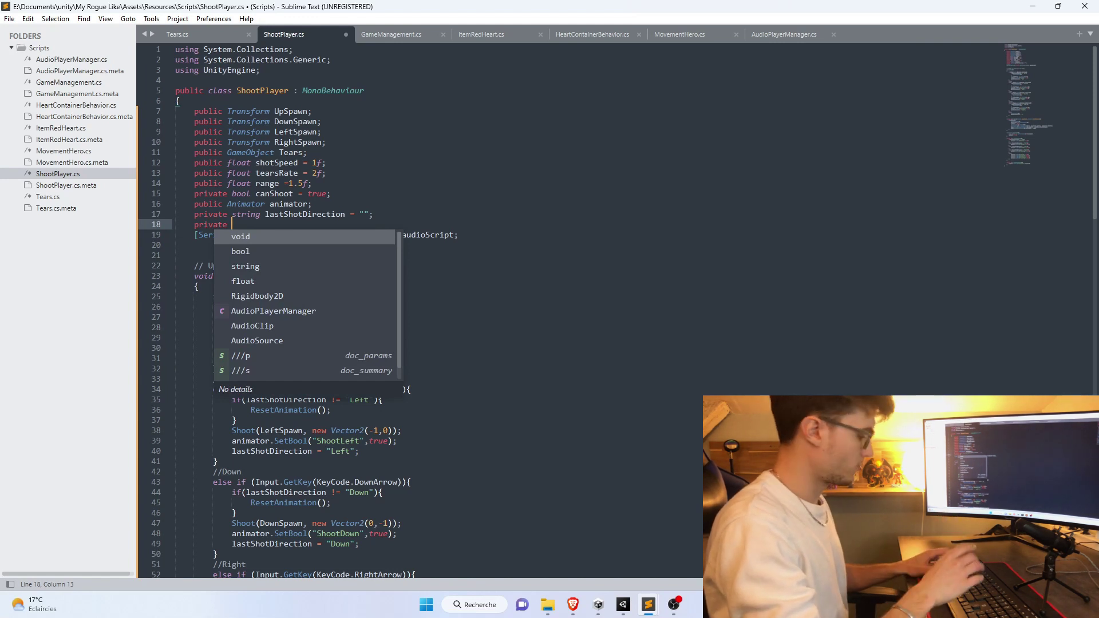
text(string )
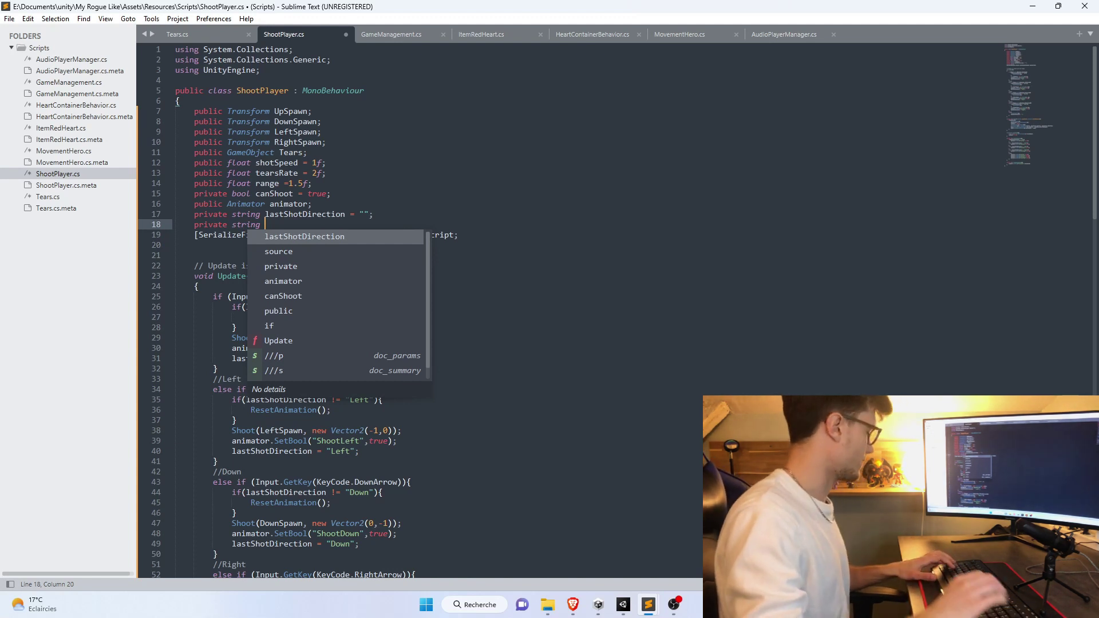
text(shote)
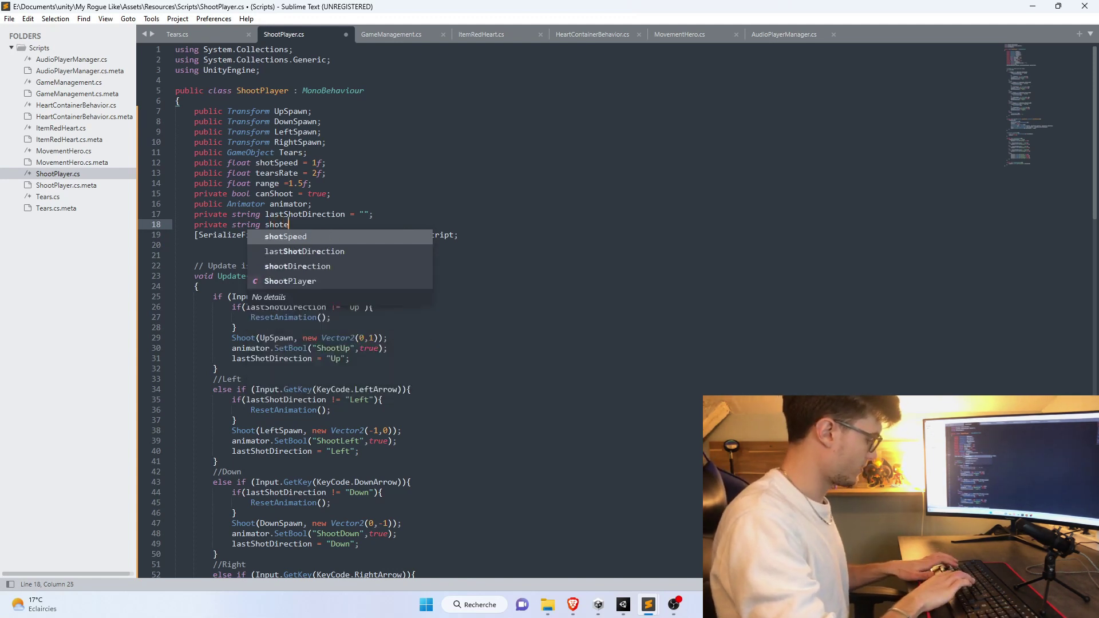
text(Side =)
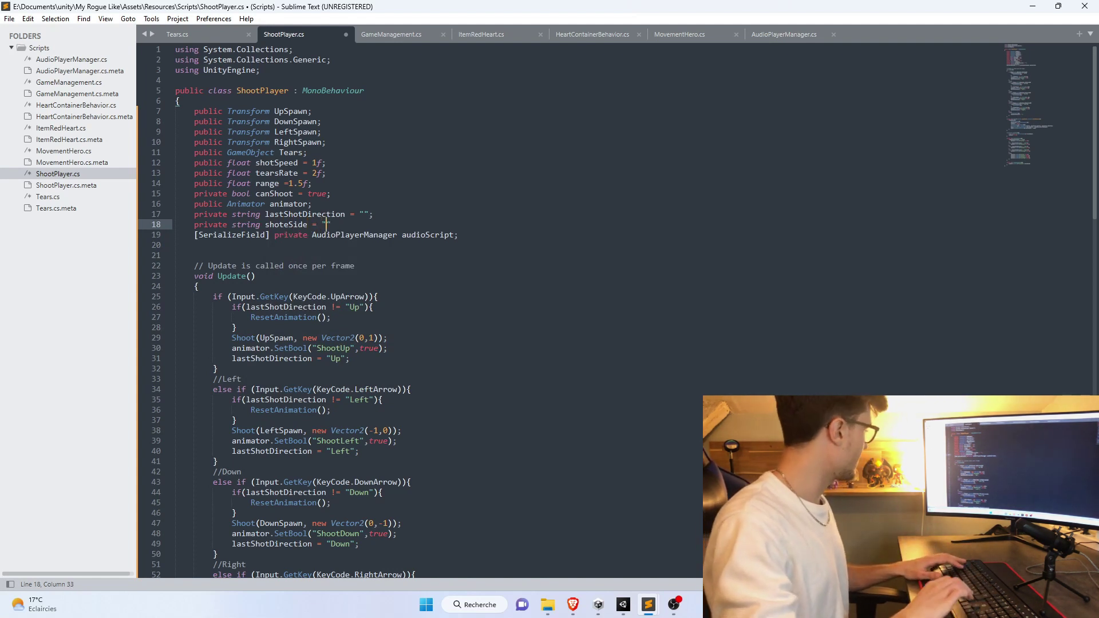
text(left")
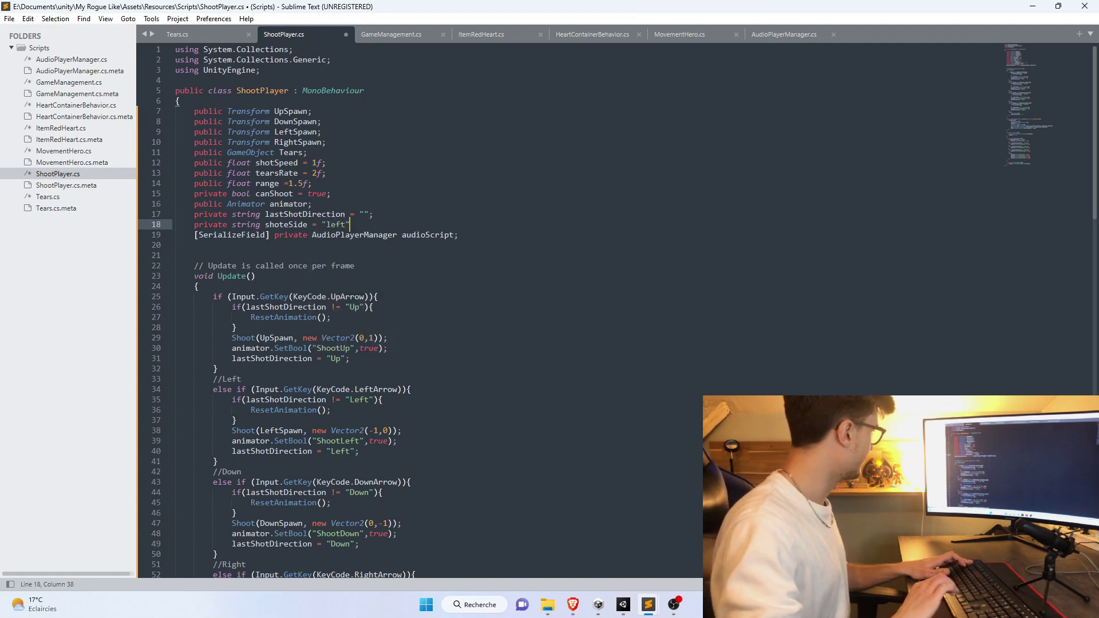
text(;)
key(ctrl+s)
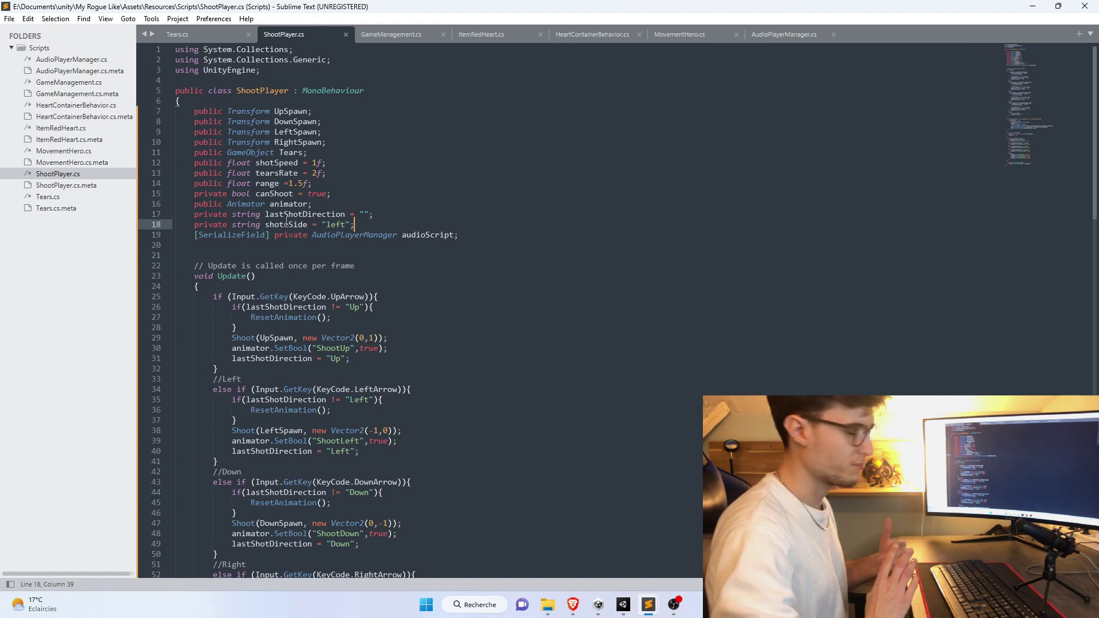
- Turn the four Transform spawn declarations on lines 7–10 into arrays with []
click(401, 297)
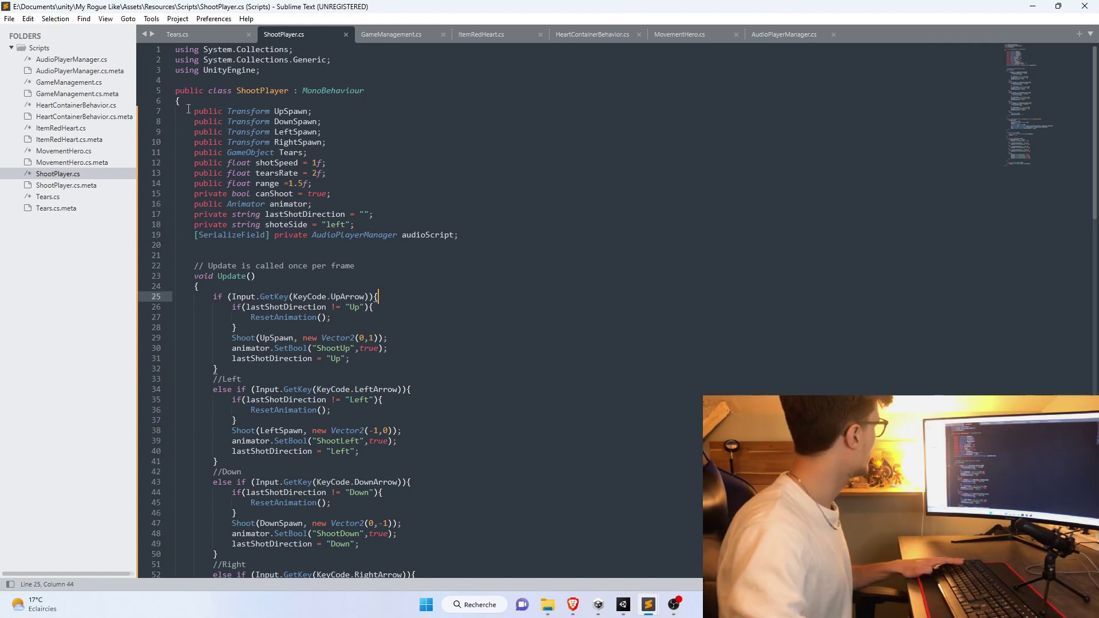
drag(188, 109, 363, 146)
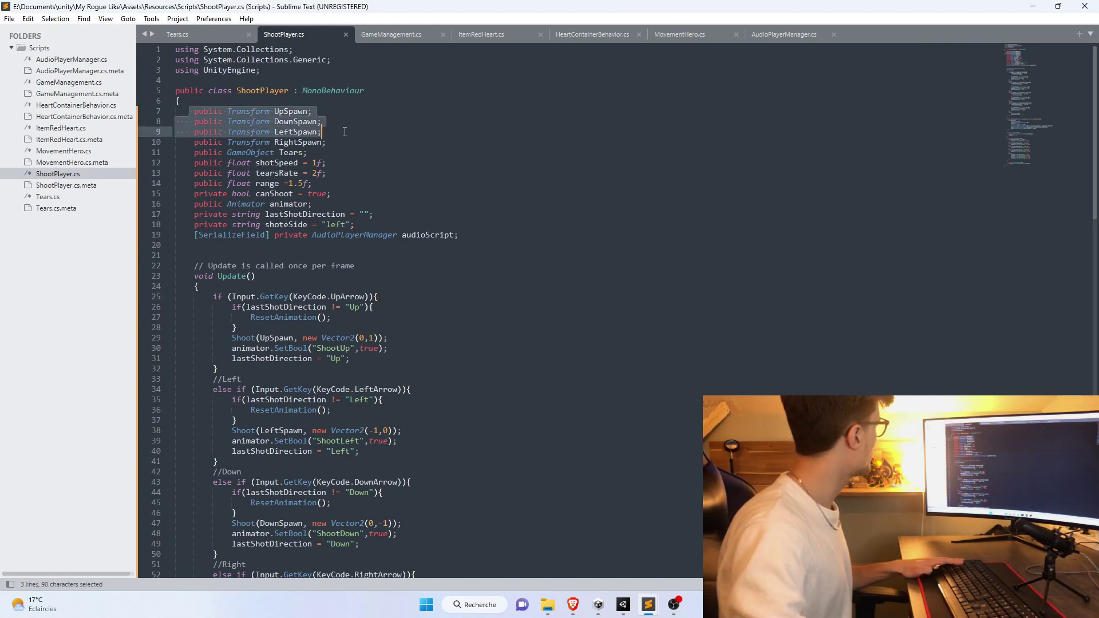
click(269, 112)
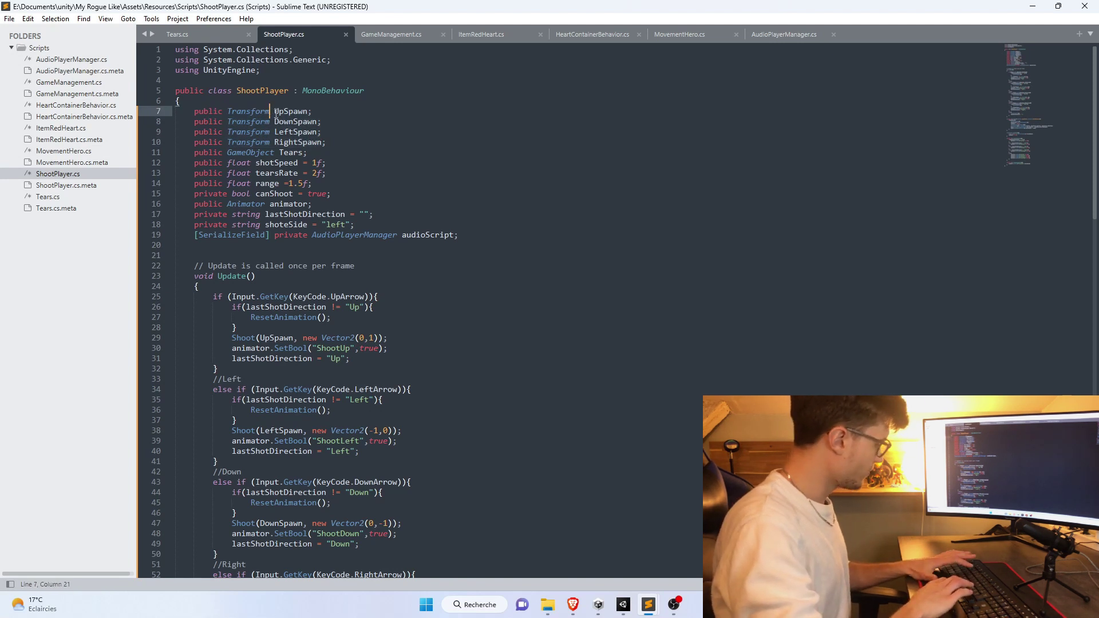
text([)
click(270, 122)
text([)
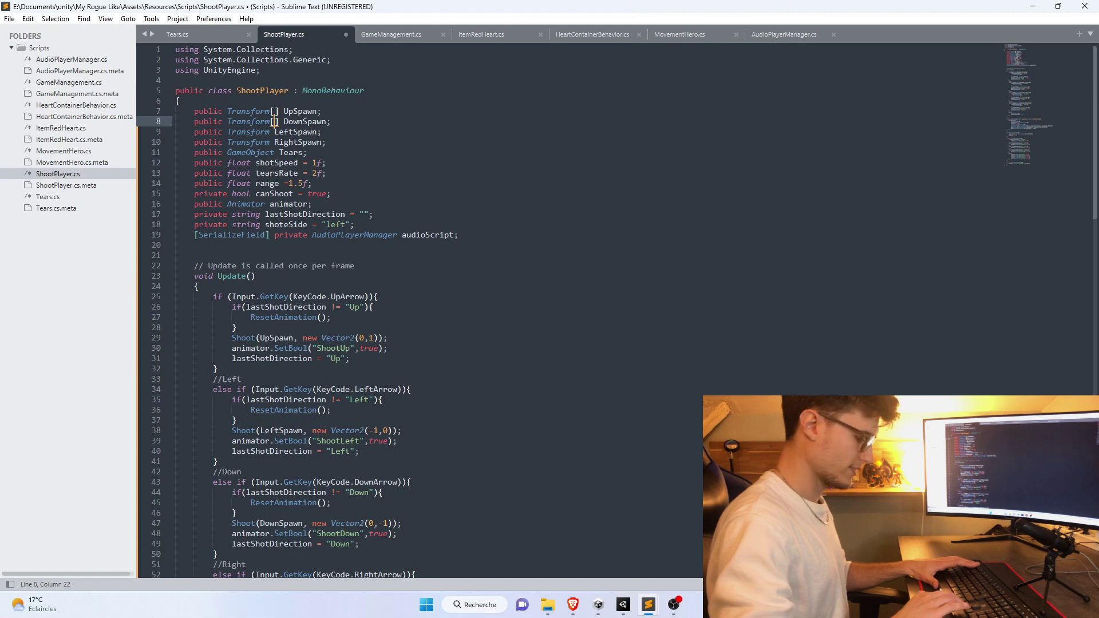
click(270, 132)
text([)
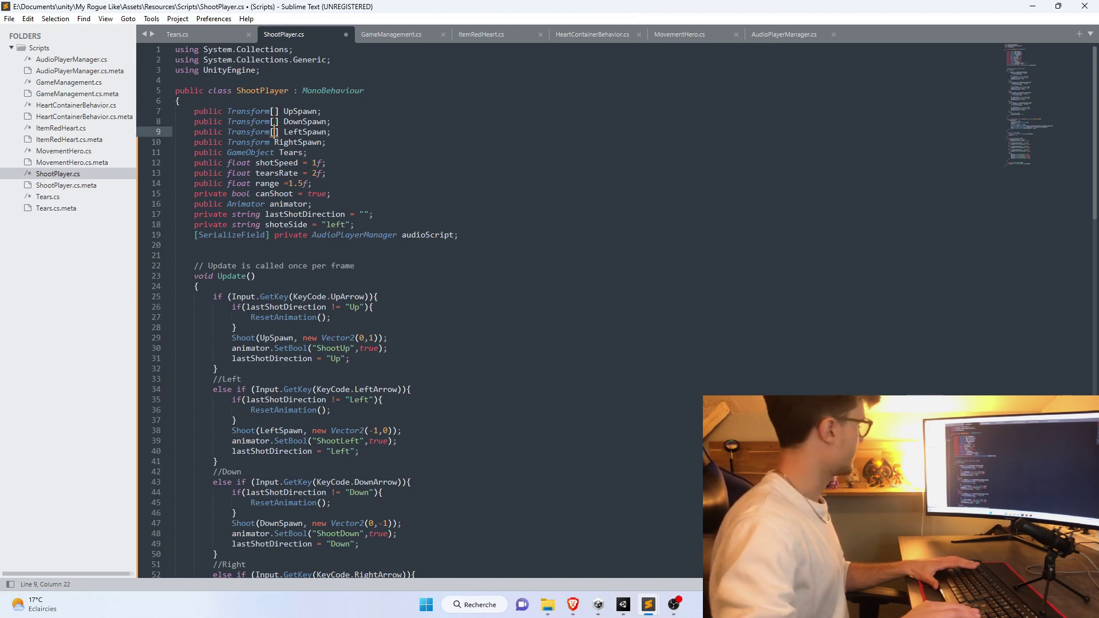
click(269, 143)
text([)
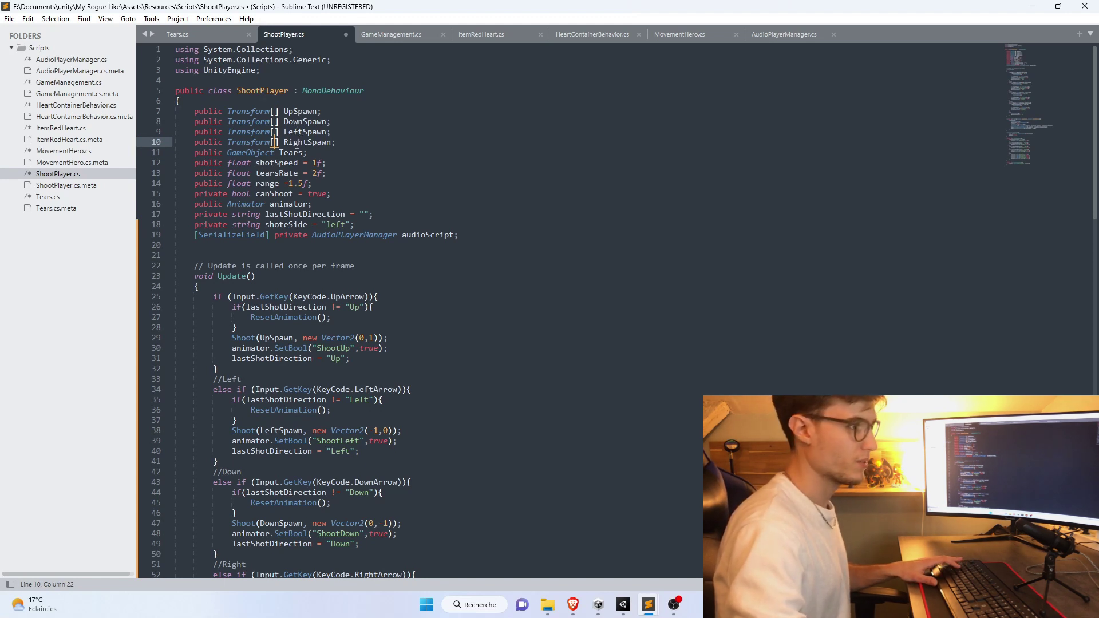
- Pluralise the fields to UpSpawns, DownSpawns, LeftSpawns and RightSpawns, and add a line after line 28
click(316, 111)
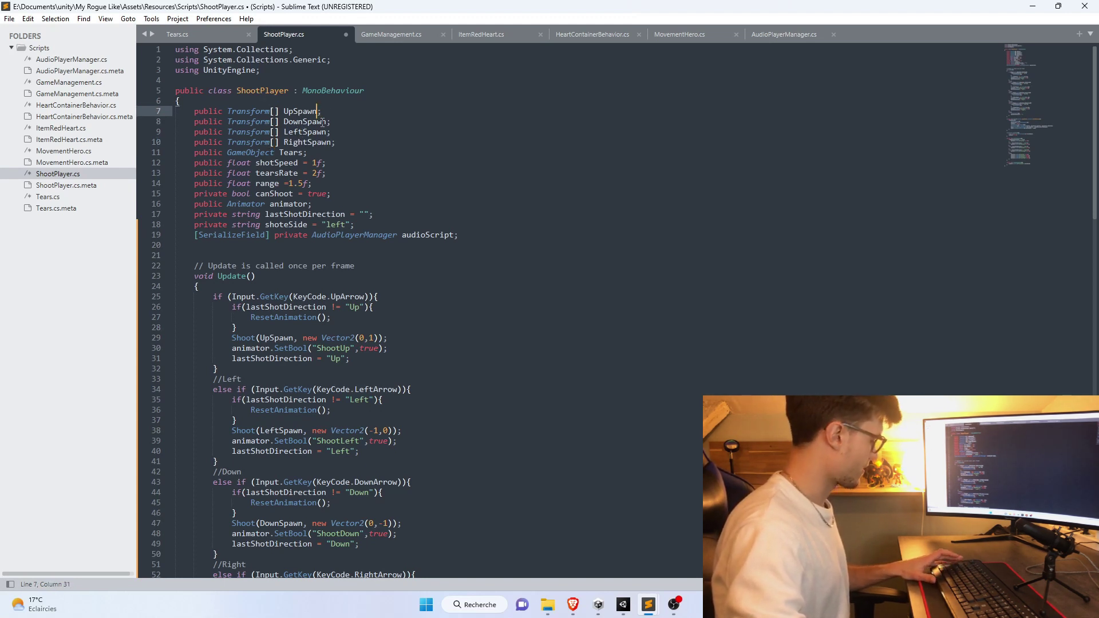
click(328, 122)
text(s)
click(331, 131)
text(s)
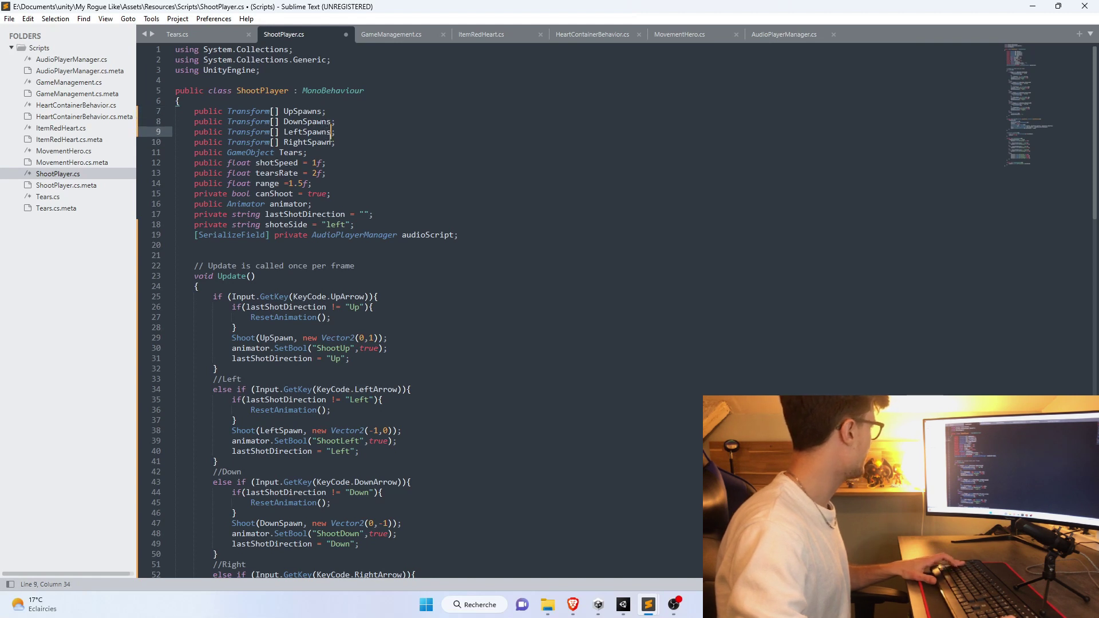
click(335, 142)
text(s)
click(247, 329)
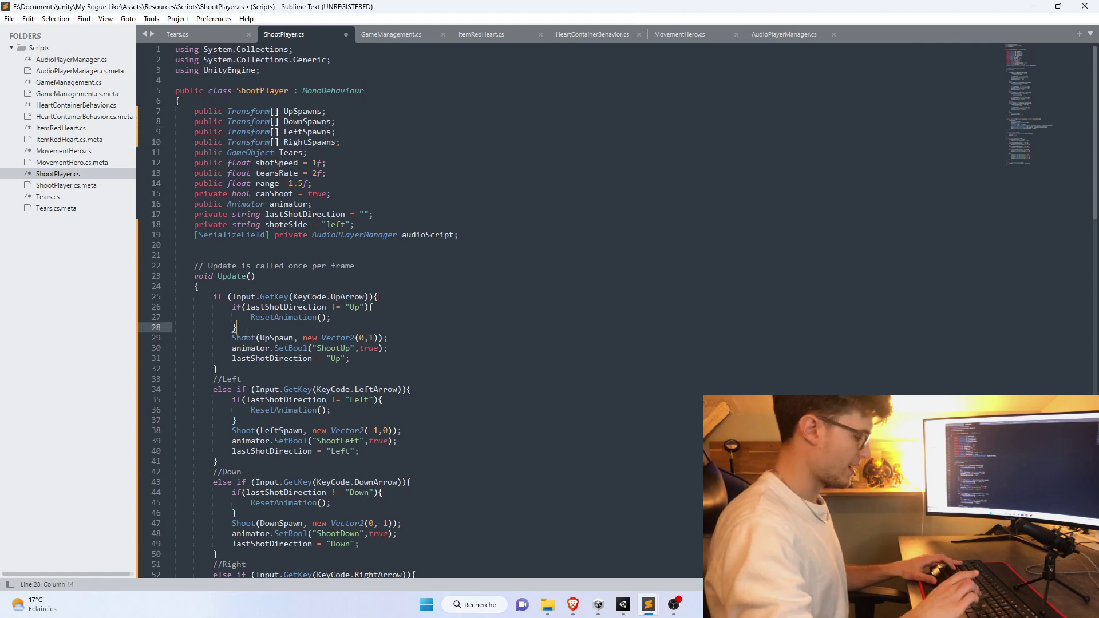
key(Return)
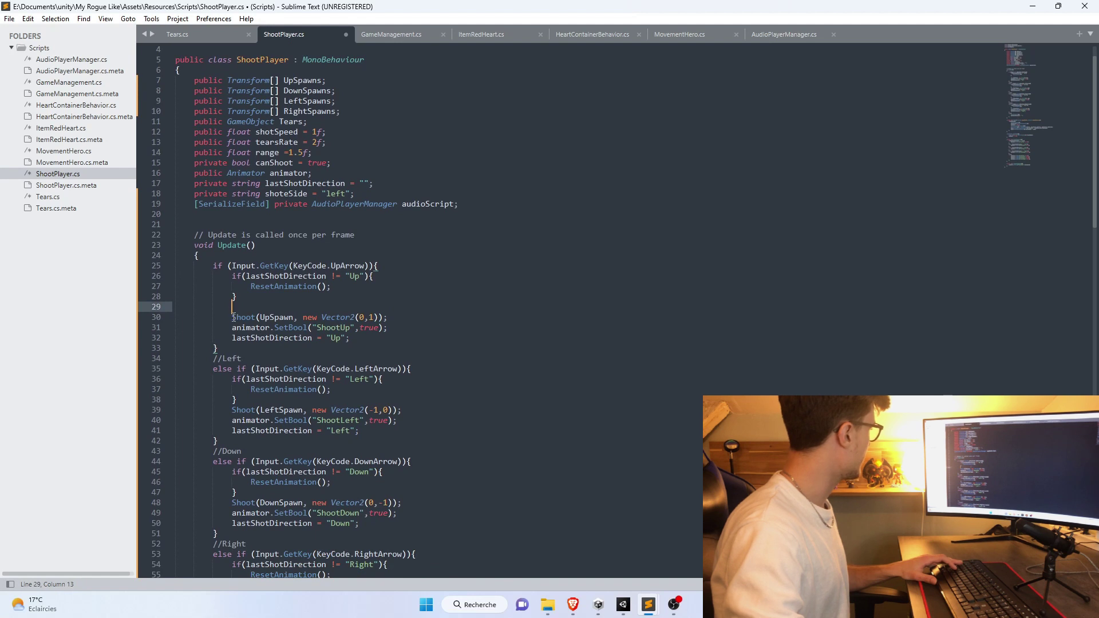
- Move the Up Shoot call into the shotSide left branch, firing from UpSpawns[0]
drag(232, 318, 402, 314)
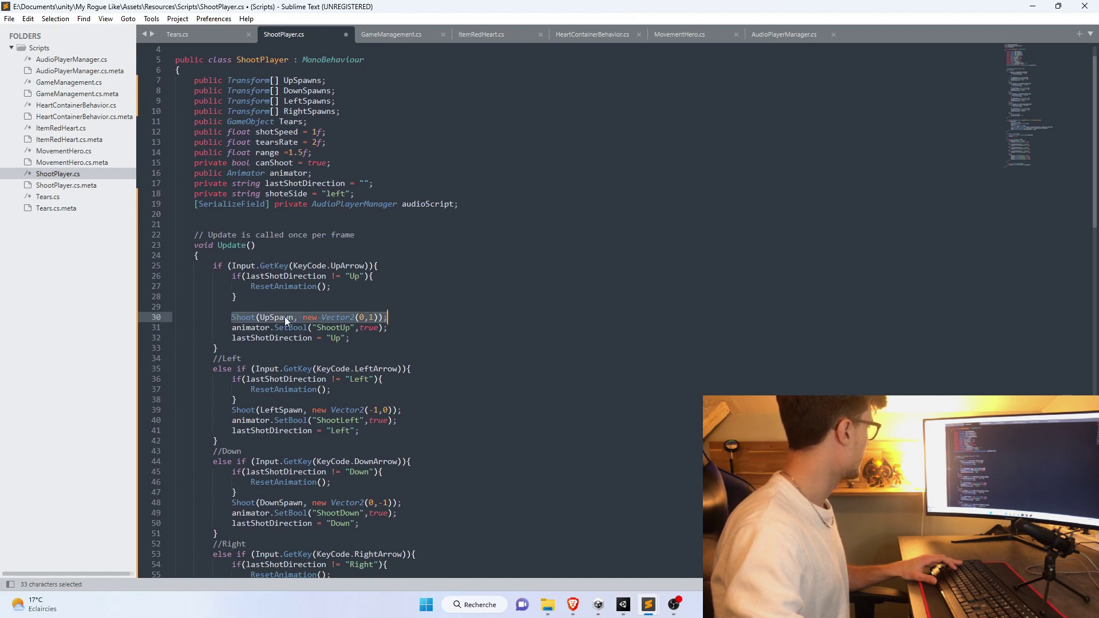
click(248, 306)
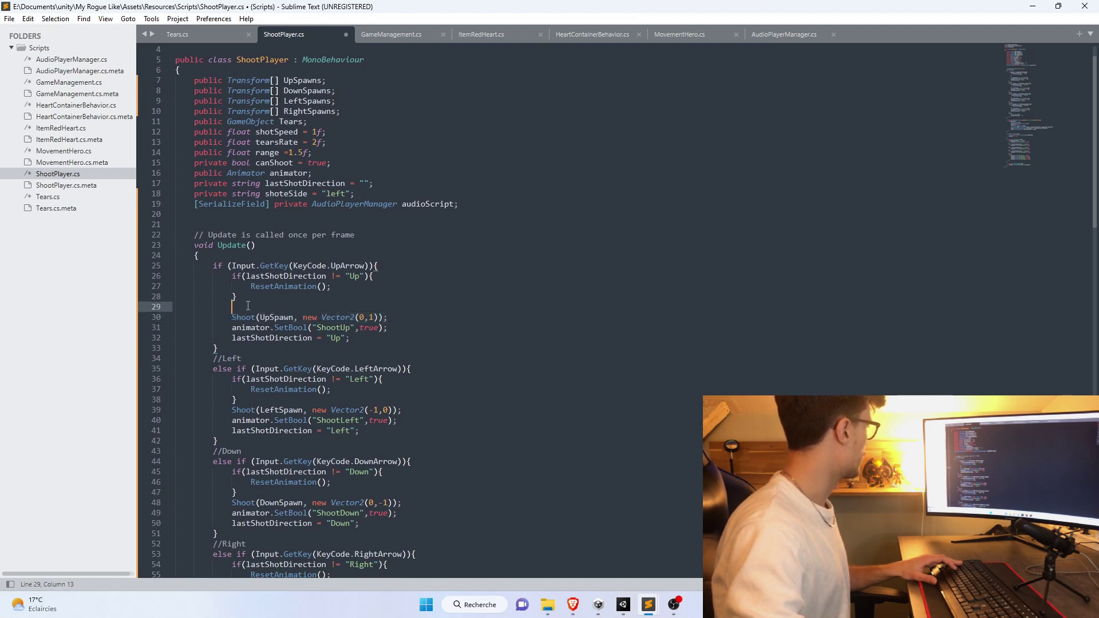
key(ctrl+v)
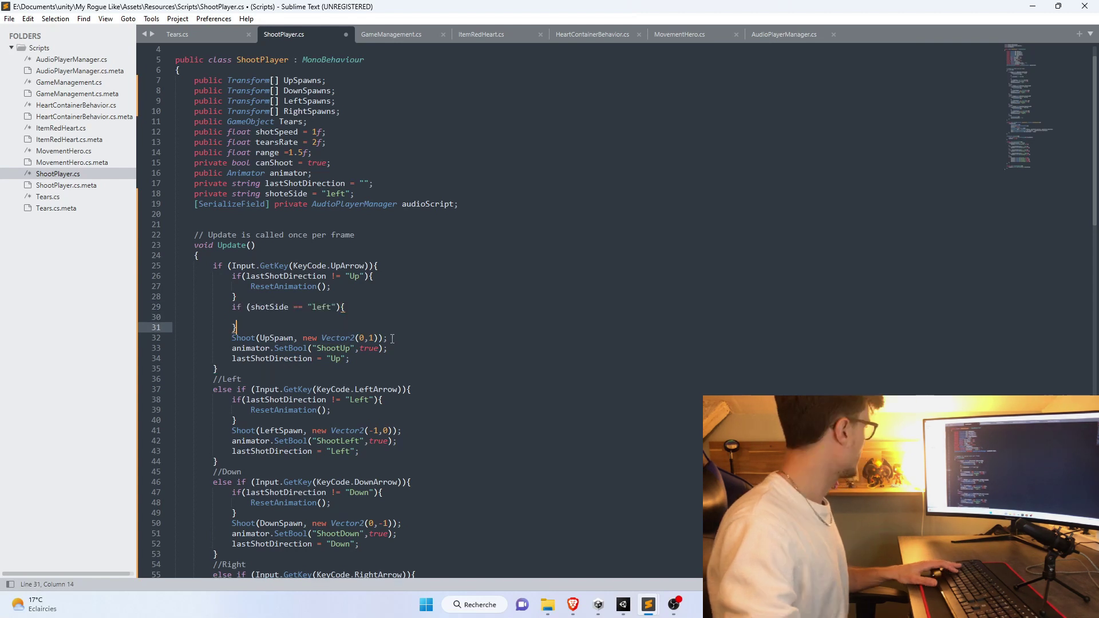
drag(388, 338, 251, 338)
key(ctrl+x)
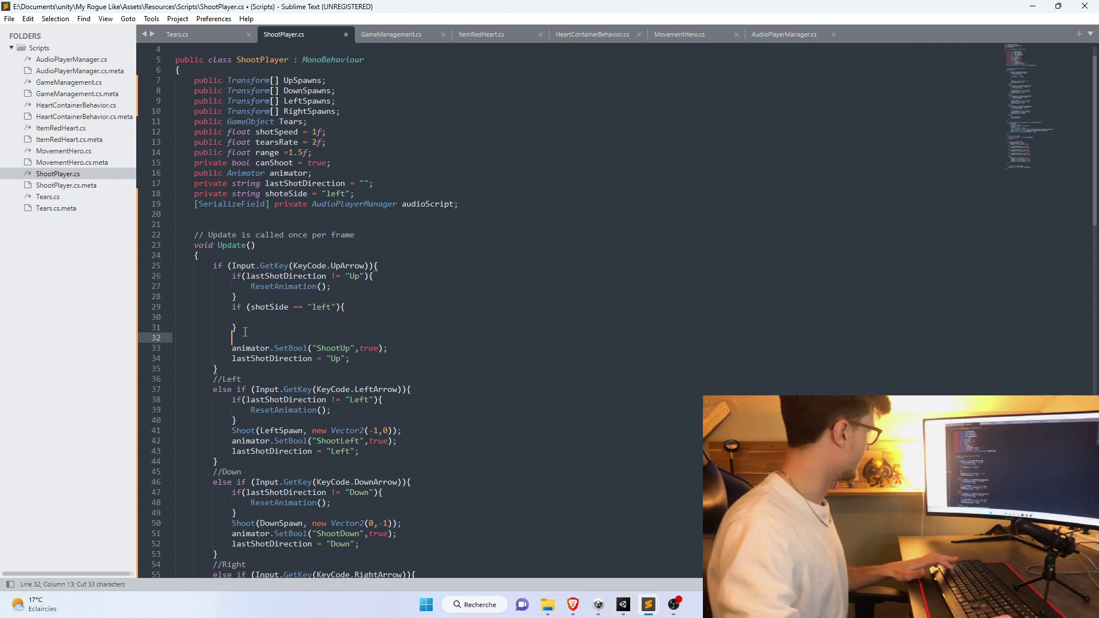
key(ctrl+v)
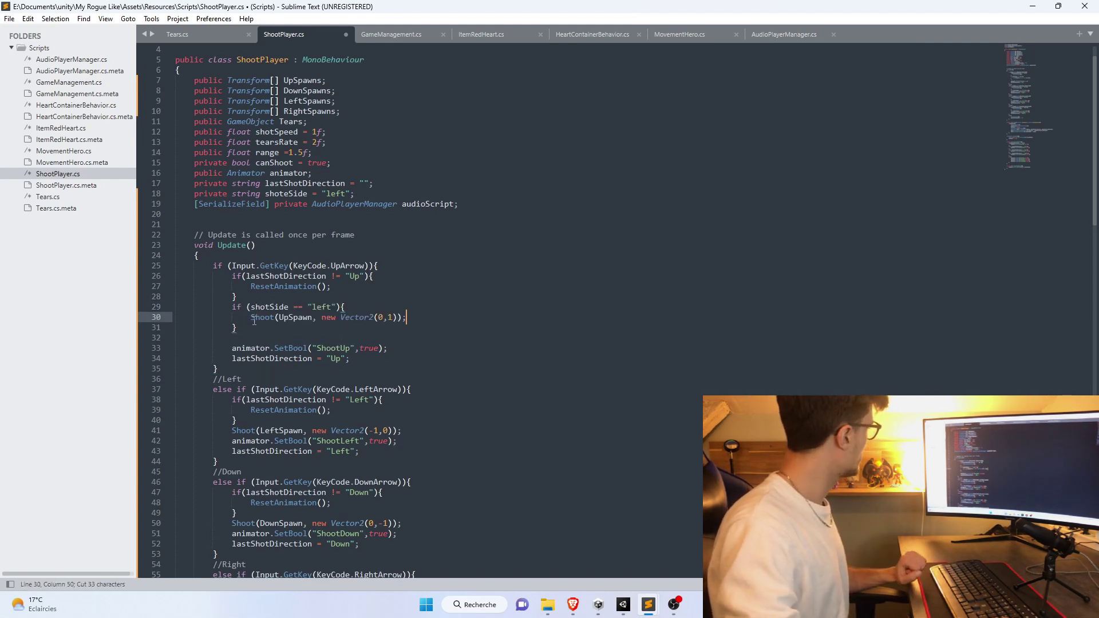
click(267, 306)
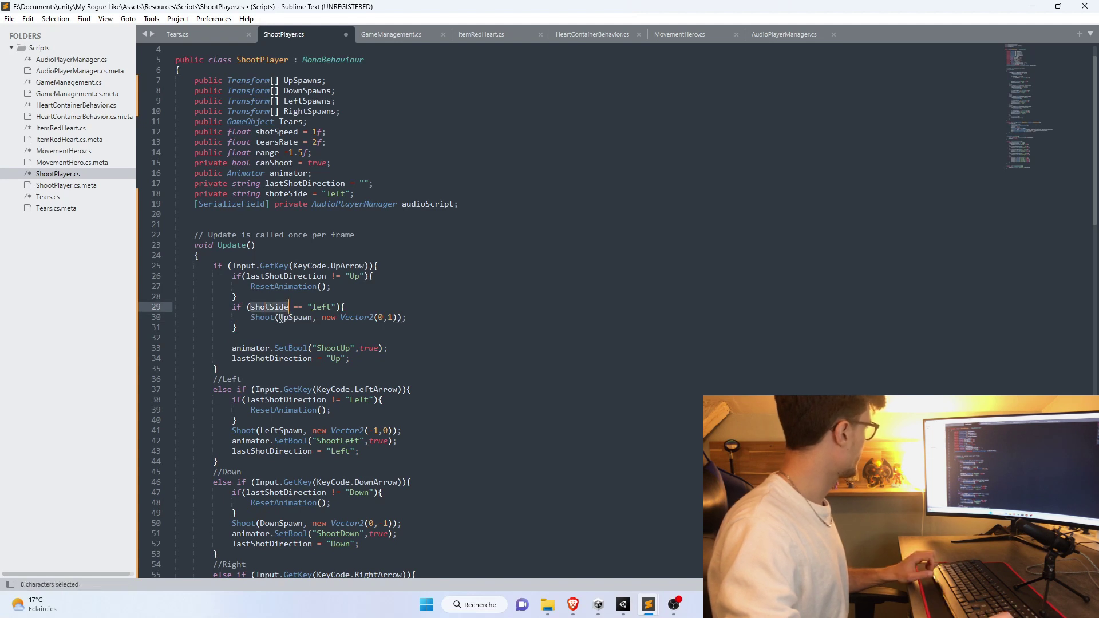
click(304, 317)
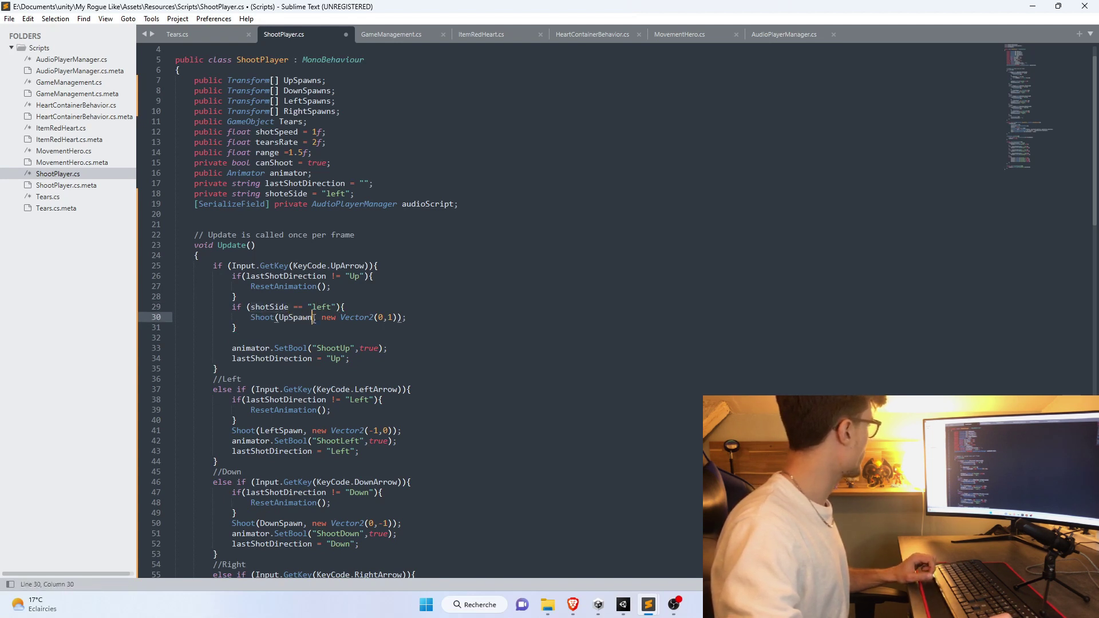
text(s[)
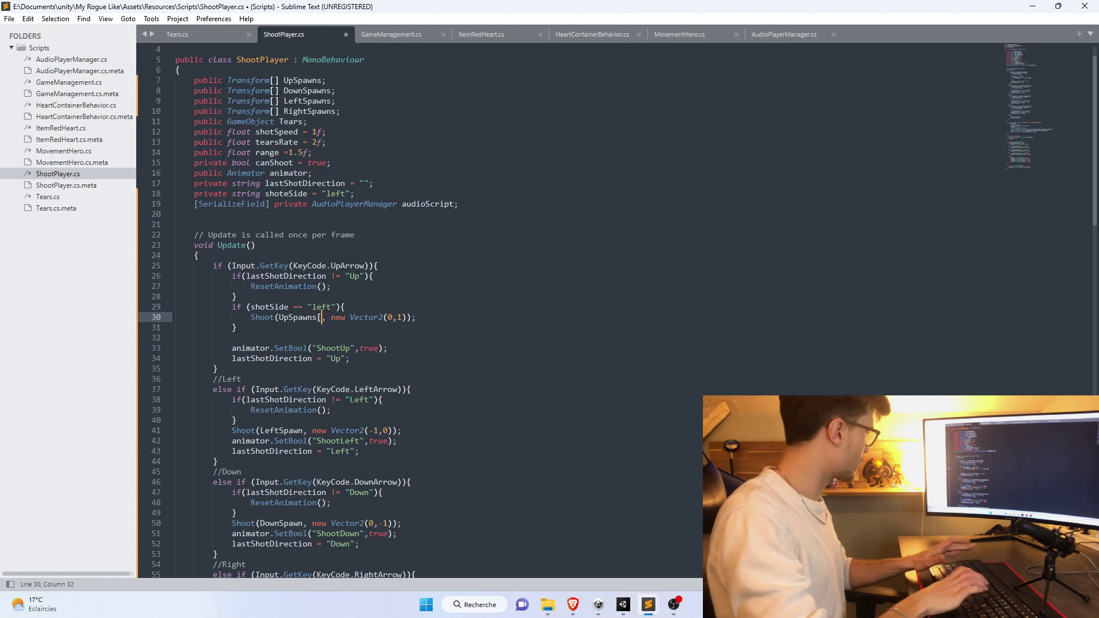
text(0)
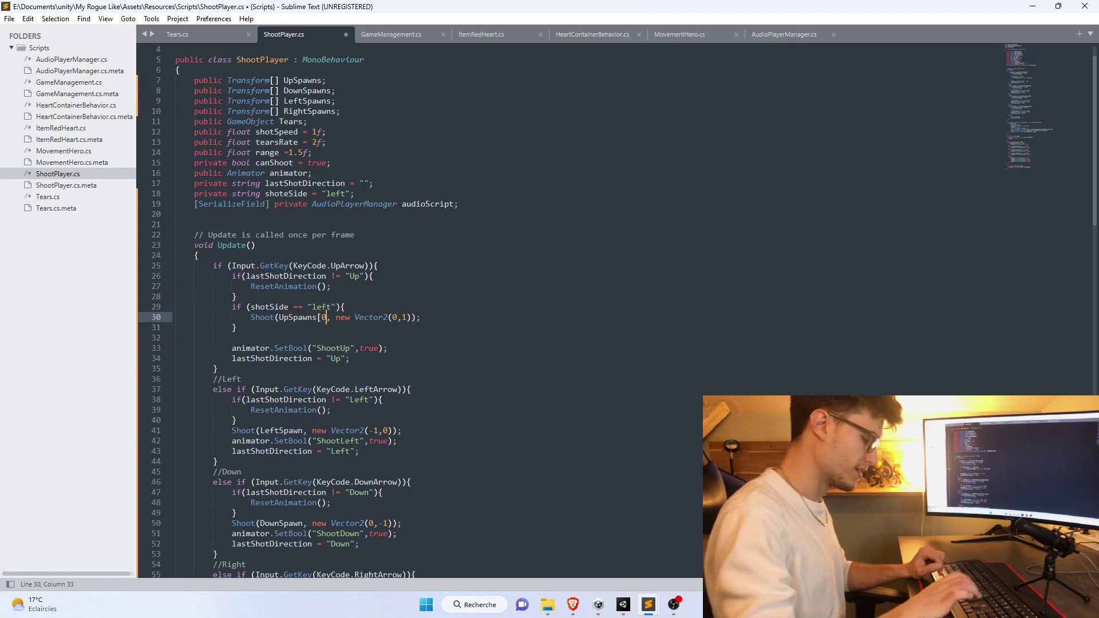
text(])
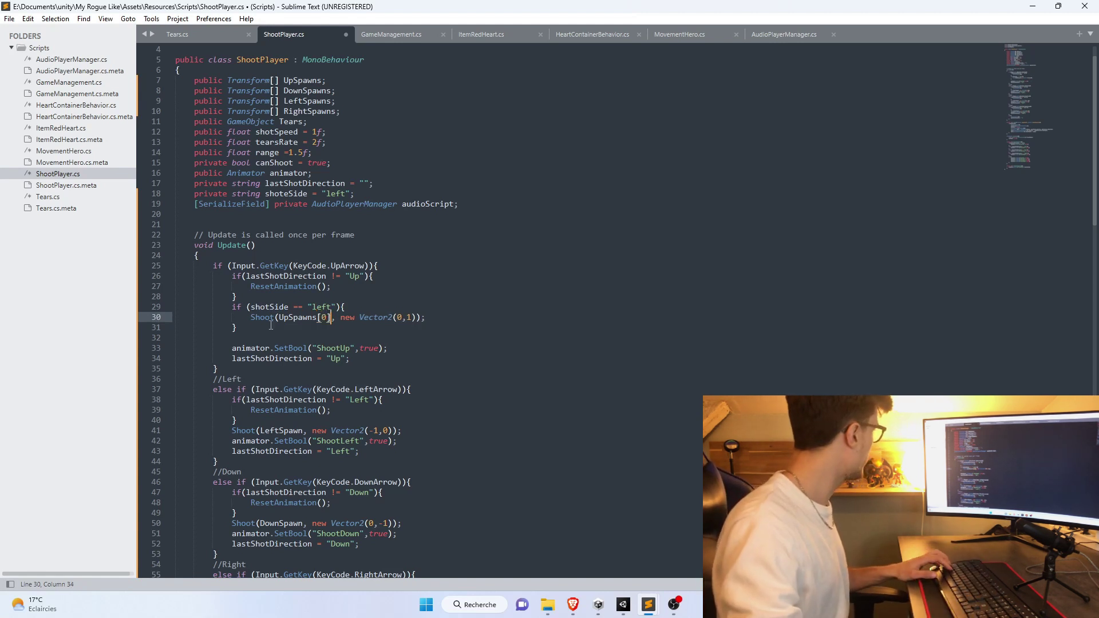
- Add an else branch firing from UpSpawns[1] and save the script
key(Return)
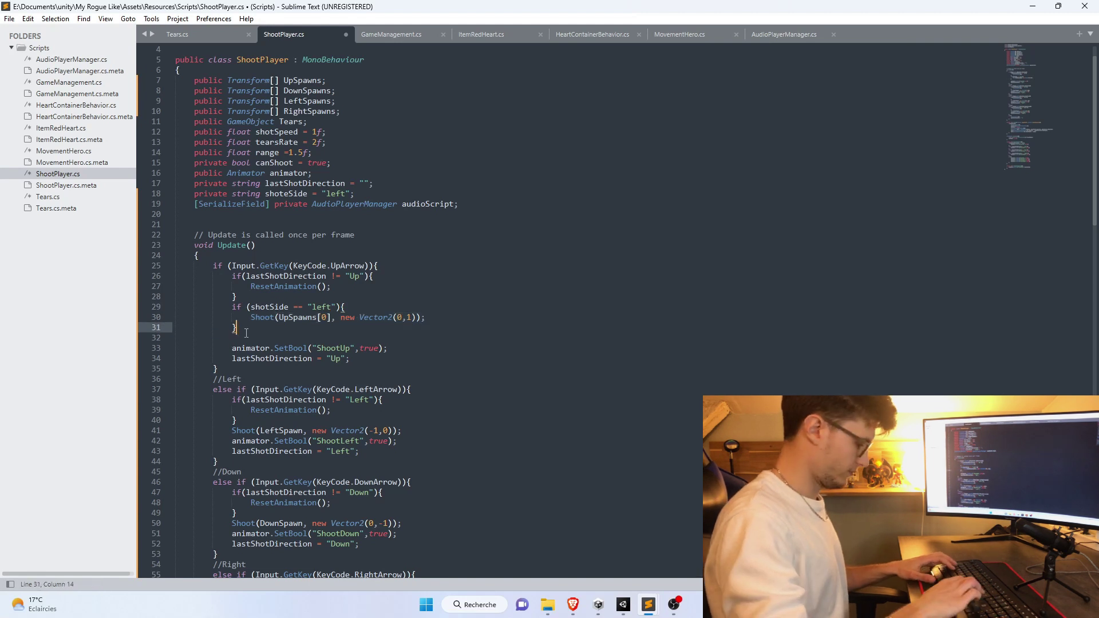
text(e)
key(Return)
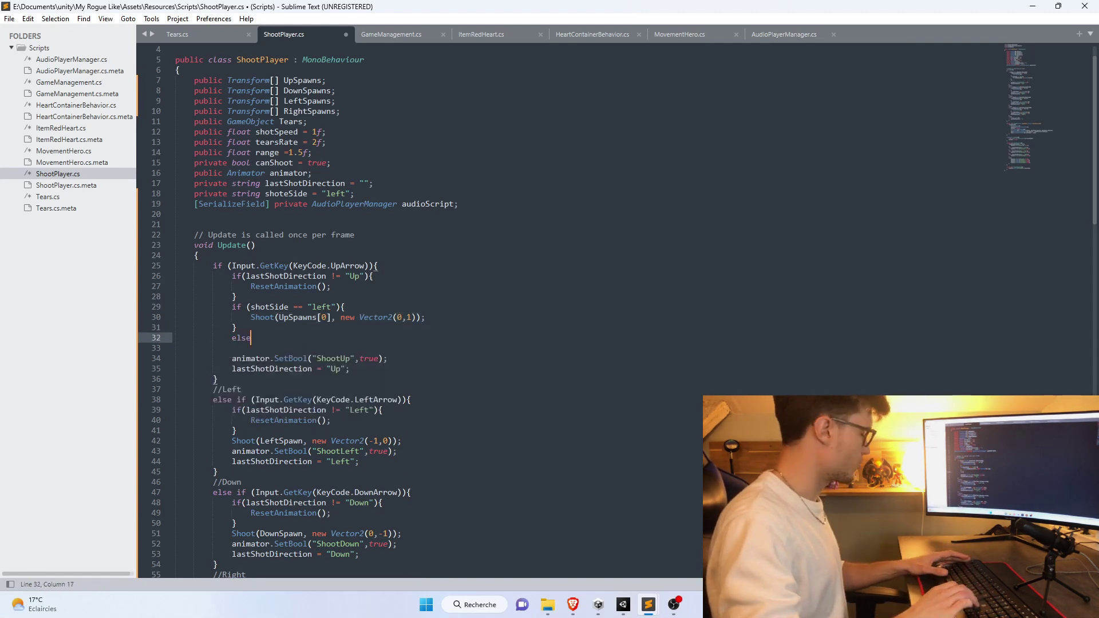
text( if)
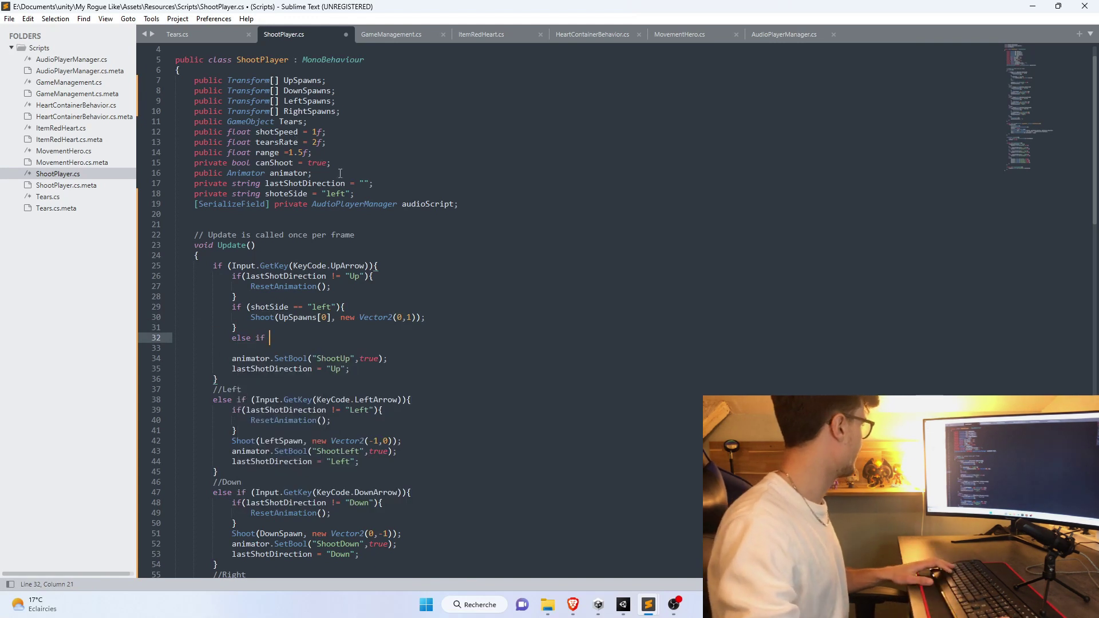
double_click(313, 350)
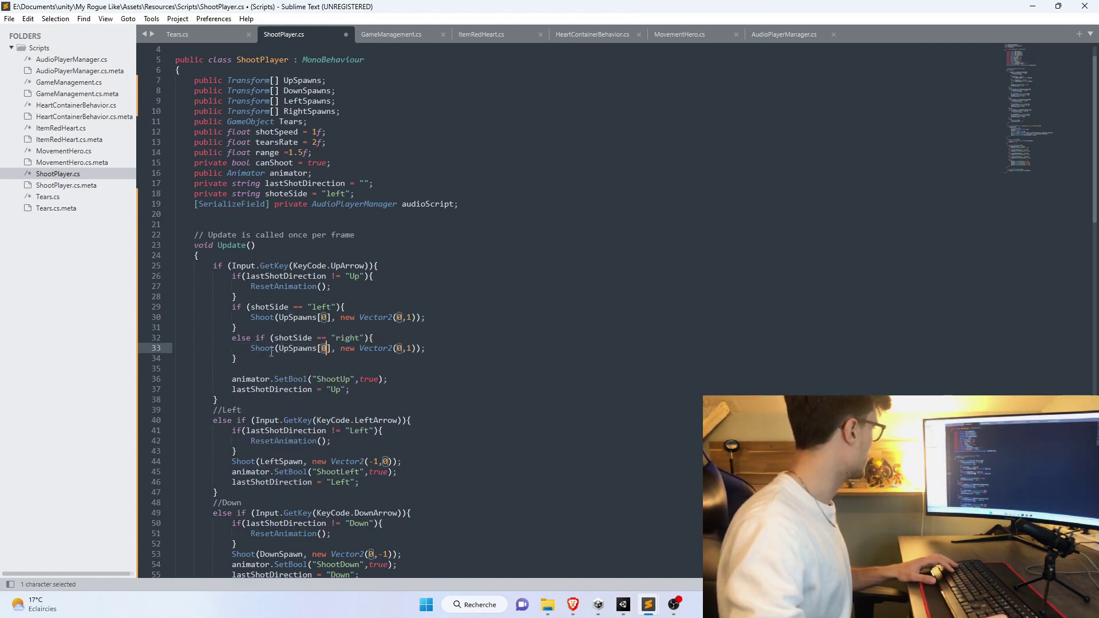
text(1)
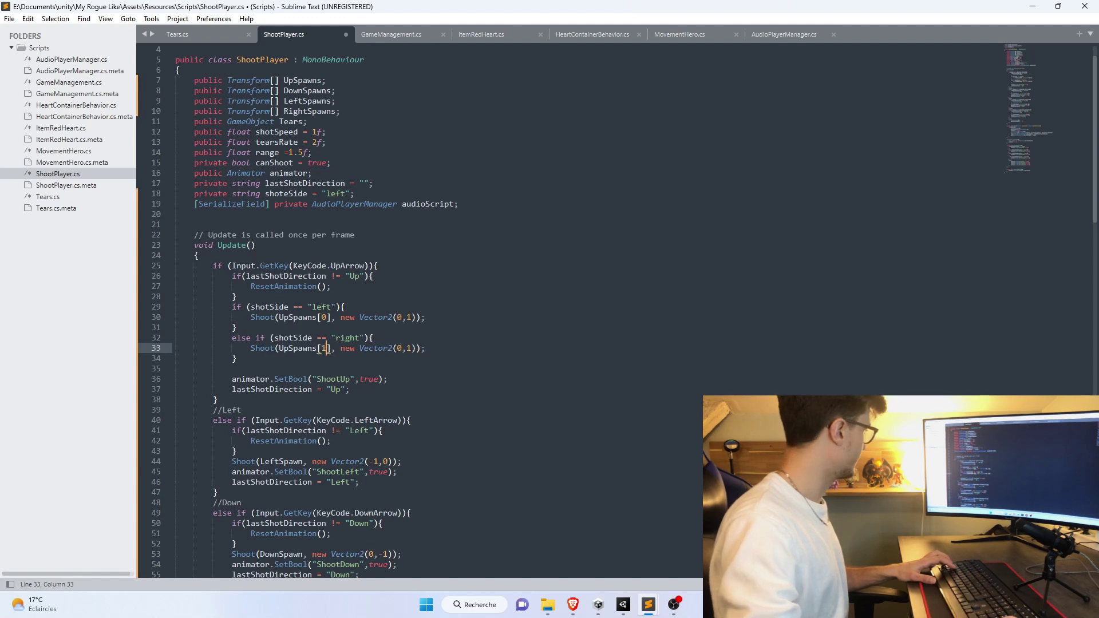
key(Delete)
key(ctrl+s)
- Copy the shotSide if/else block into the Left branch and fix its indentation
scroll(246, 365, down, 3)
drag(237, 266, 175, 214)
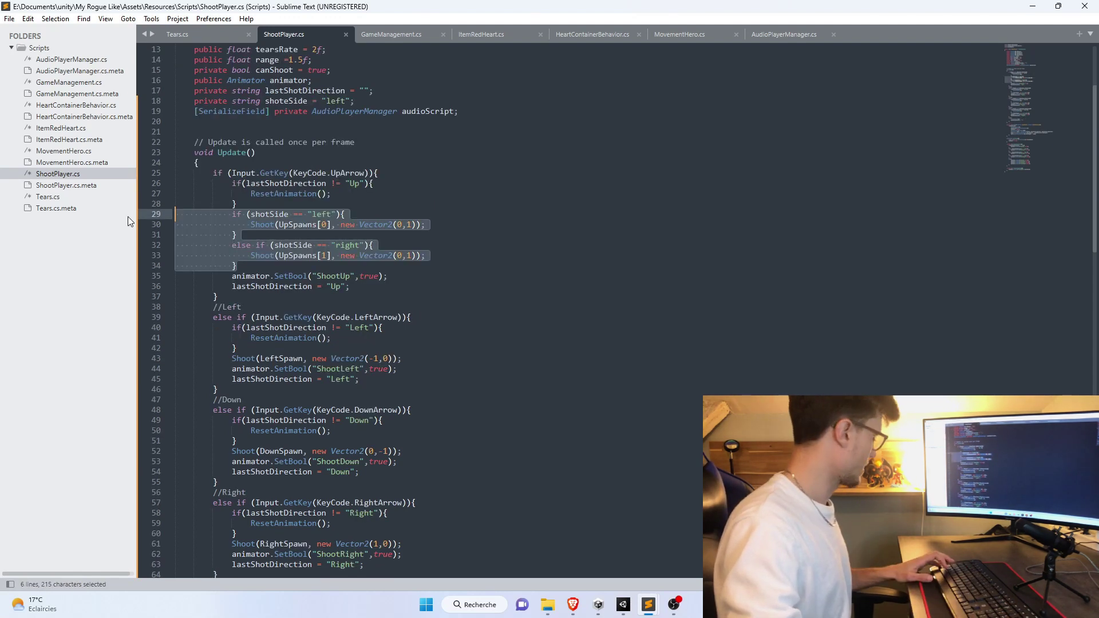
key(ctrl+c)
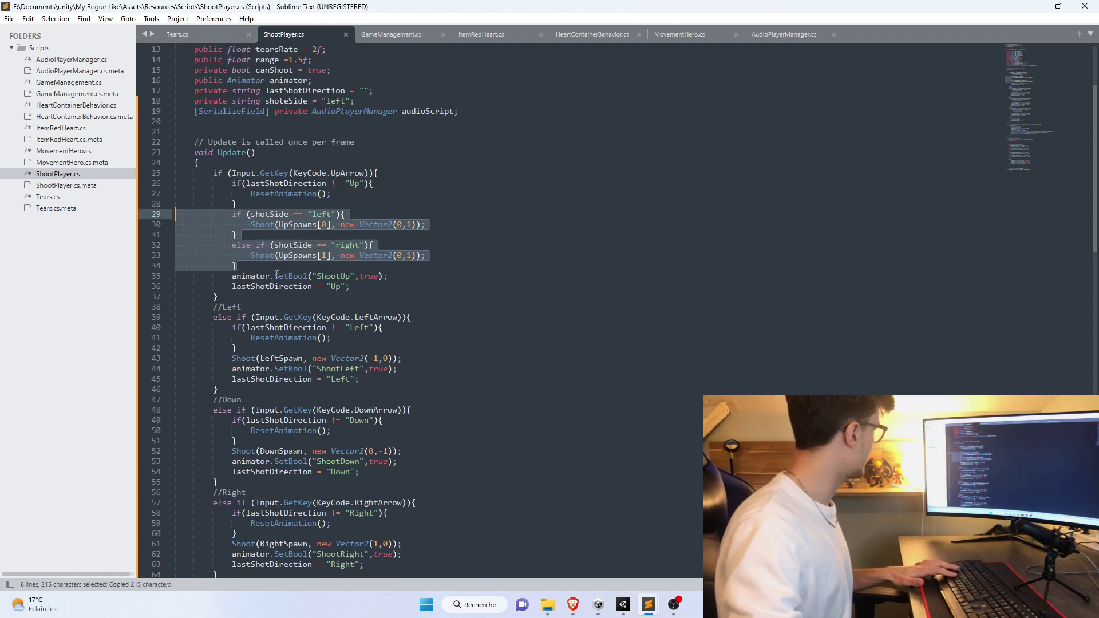
drag(402, 359, 398, 358)
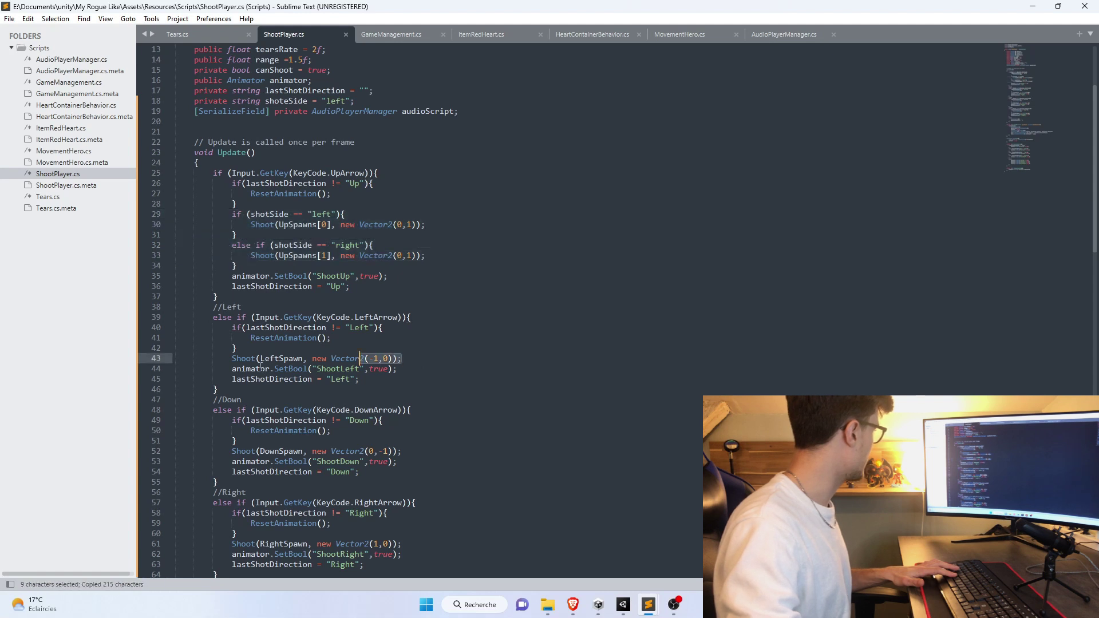
click(246, 348)
key(Return)
key(ctrl+v)
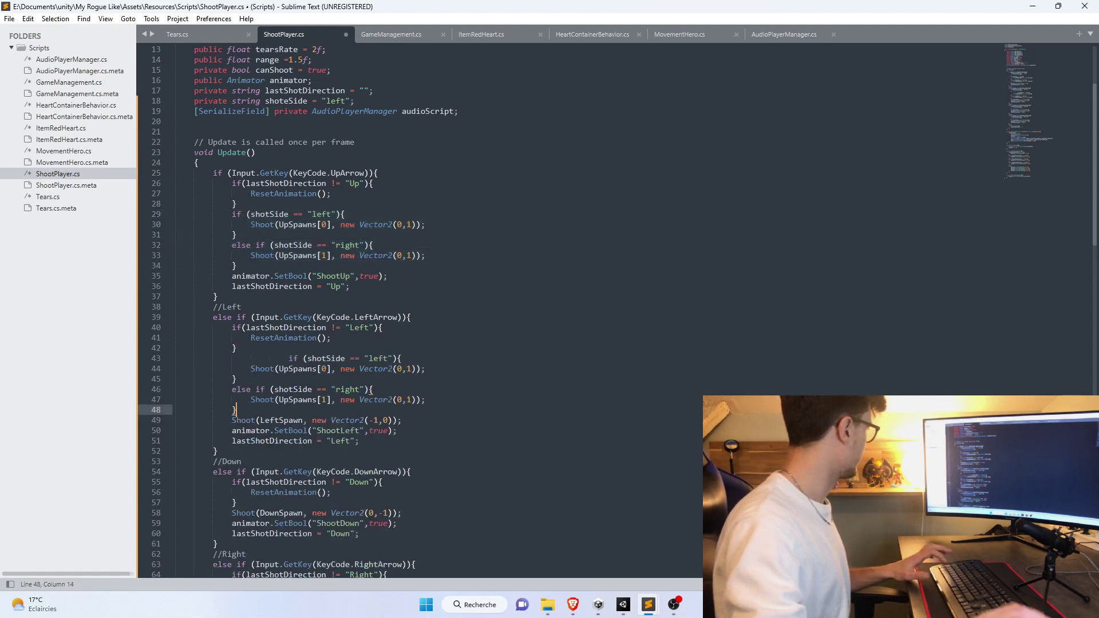
click(289, 358)
key(BackSpace)
key(BackSpace)
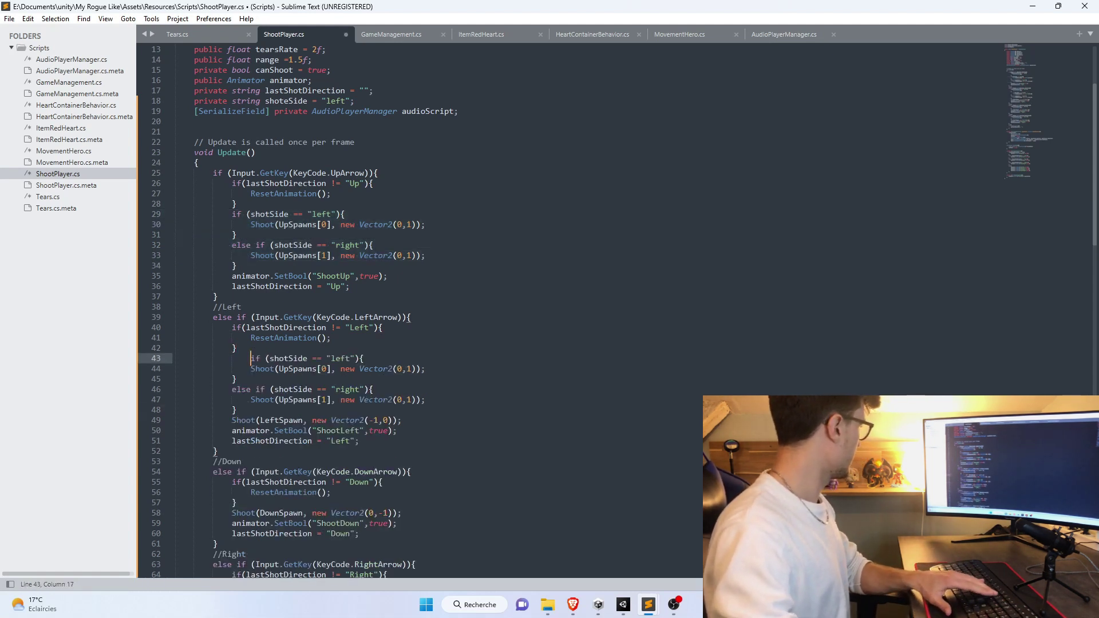
key(BackSpace)
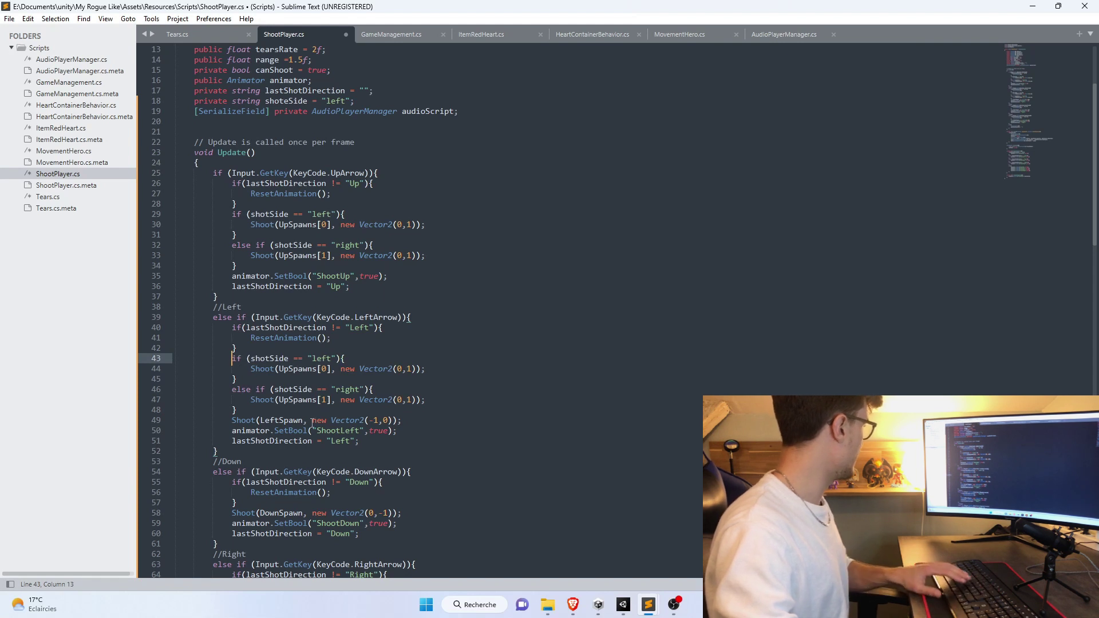
- Make the Left block use LeftSpawns with direction (-1,0), removing the old single-shot line
scroll(290, 356, down, 1)
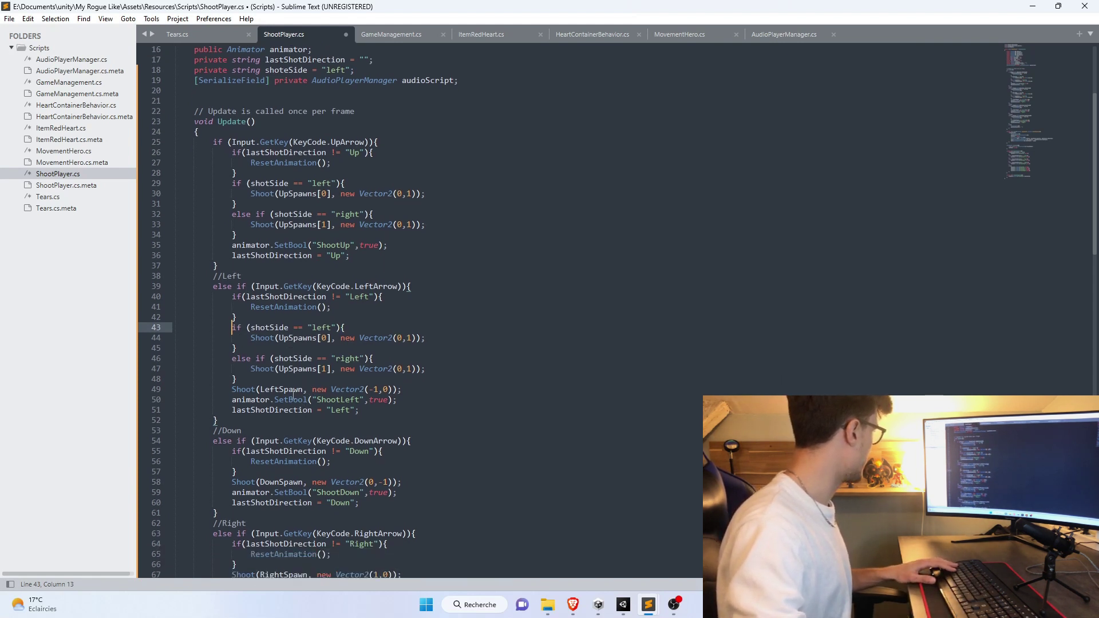
double_click(281, 390)
key(ctrl+c)
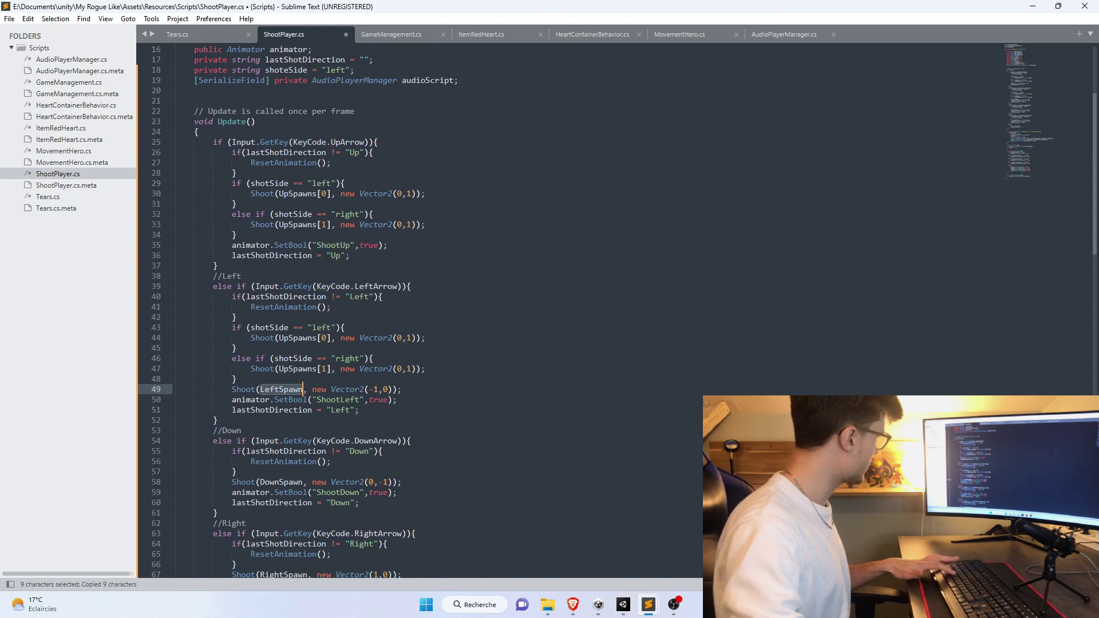
double_click(303, 338)
key(ctrl+v)
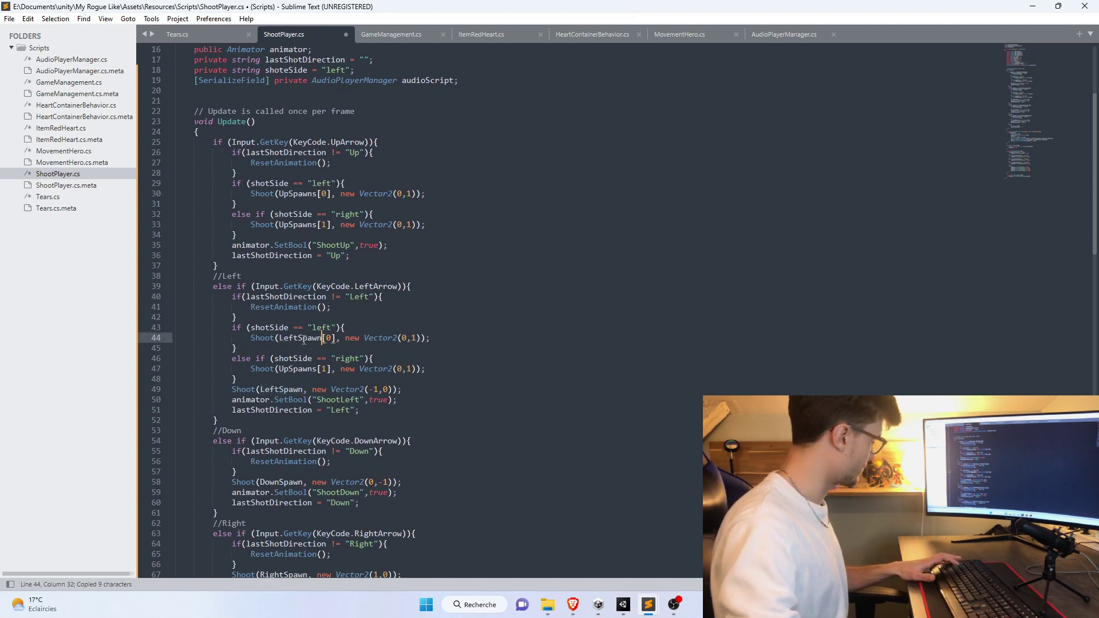
double_click(296, 370)
key(ctrl+v)
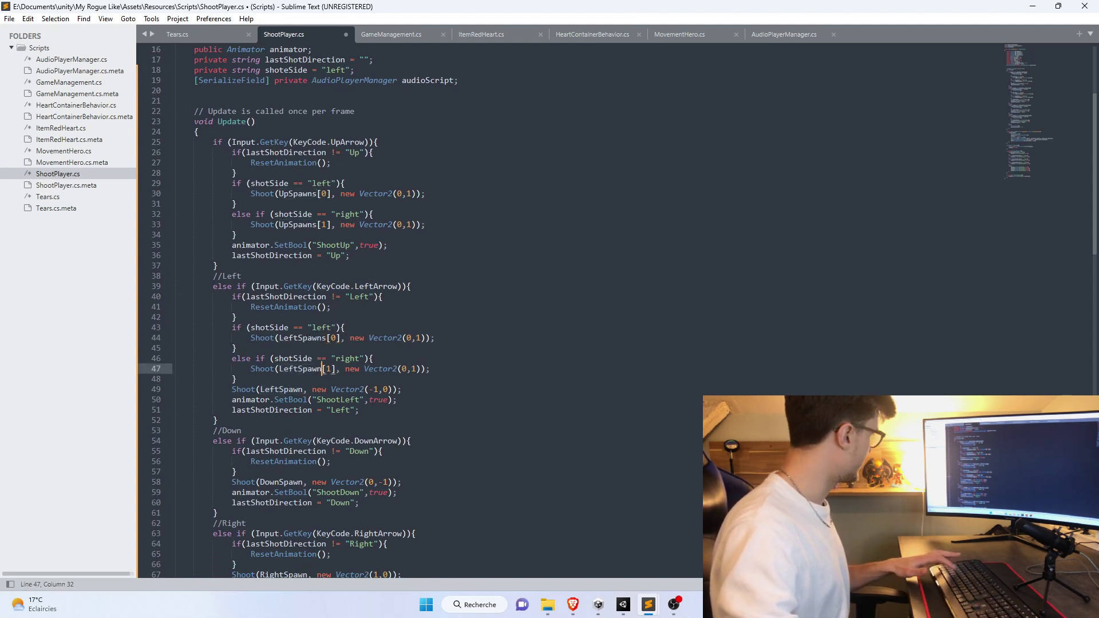
text(s)
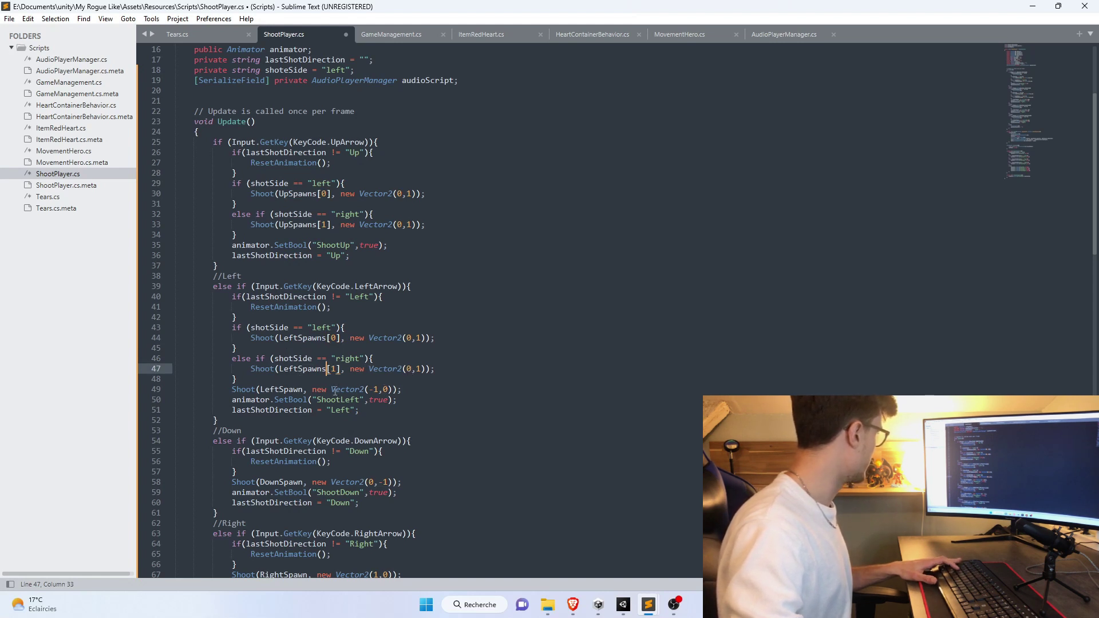
drag(366, 390, 415, 369)
key(ctrl+c)
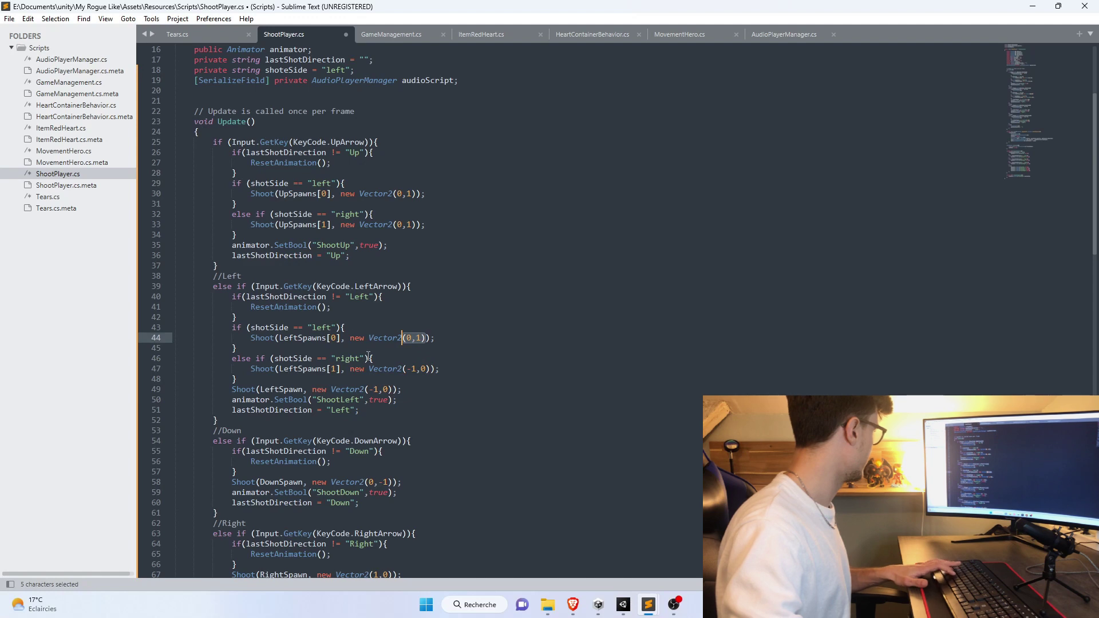
key(ctrl+v)
triple_click(315, 389)
key(BackSpace)
- Replace the Right section's single Shoot line with the if/else block using RightSpawns
drag(237, 379, 175, 327)
key(ctrl+c)
scroll(261, 437, down, 5)
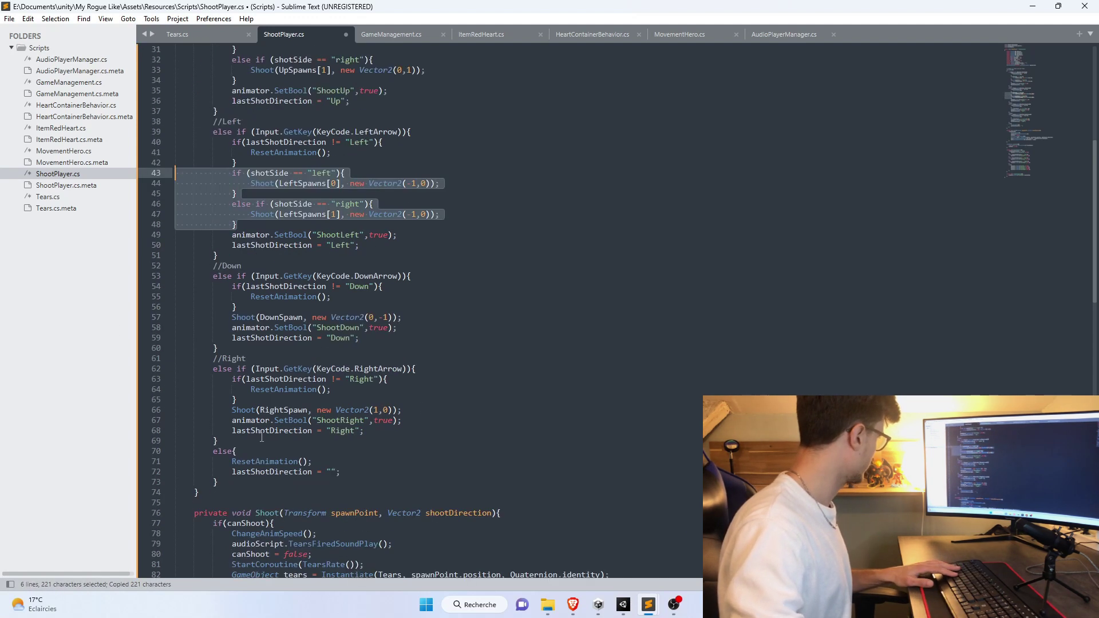
triple_click(286, 410)
key(ctrl+v)
click(404, 420)
key(Delete)
double_click(290, 451)
text(Right)
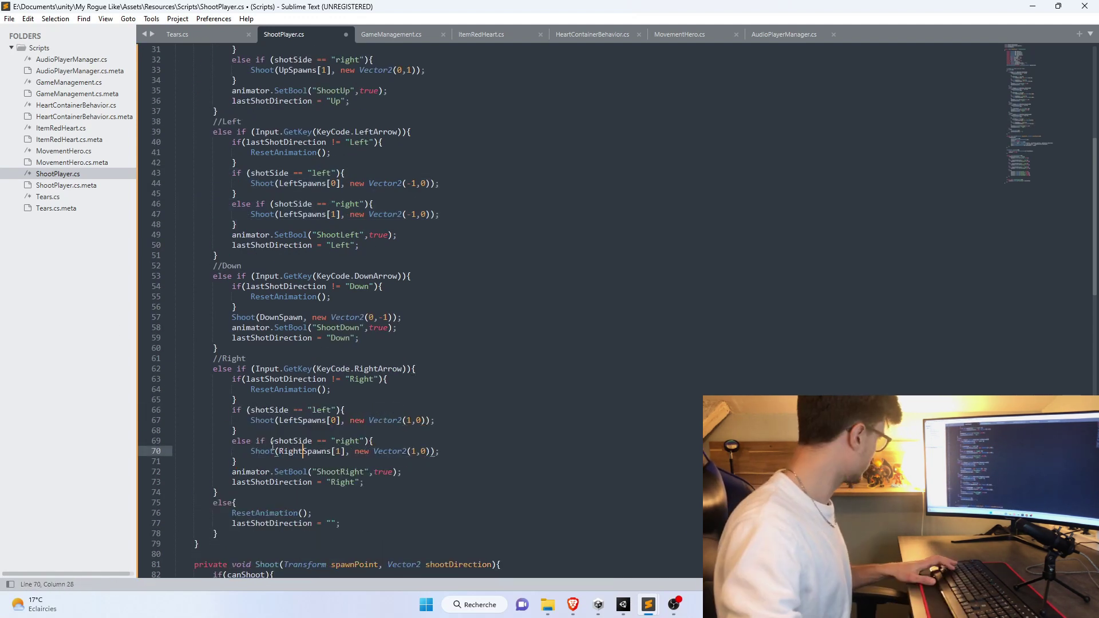
double_click(287, 420)
text(Right)
- Replace the Down section's Shoot line with the if/else block using Down spawns, then save
scroll(286, 420, up, 6)
drag(236, 257, 175, 203)
key(ctrl+c)
scroll(381, 385, down, 3)
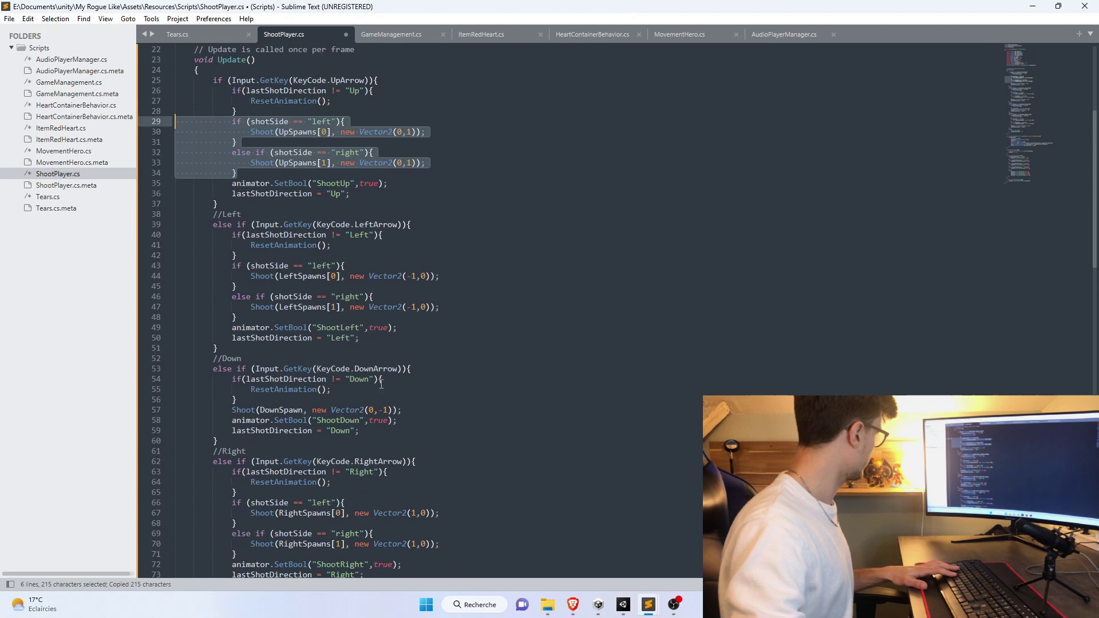
triple_click(315, 410)
key(ctrl+v)
click(404, 421)
text(-)
click(405, 451)
text(-)
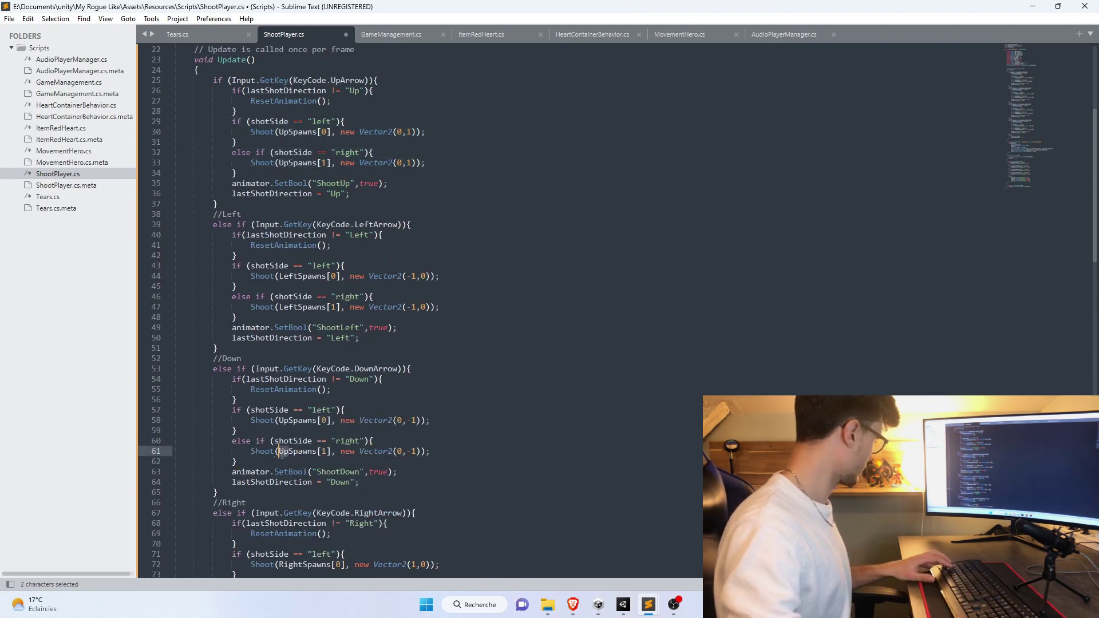
text(Down)
key(ctrl+s)
click(374, 441)
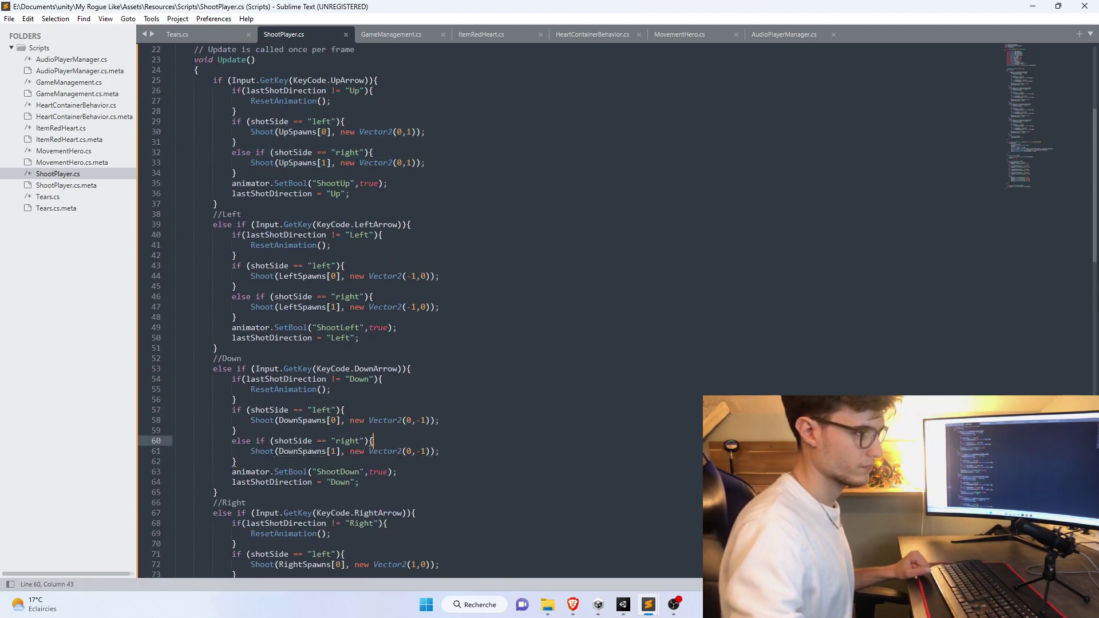
scroll(312, 308, down, 9)
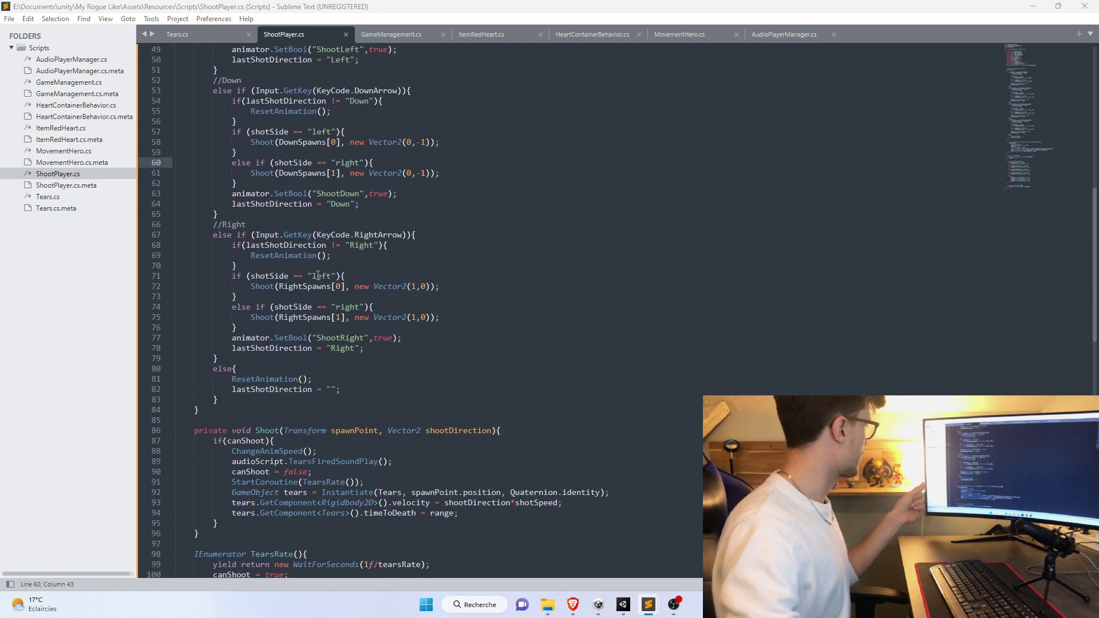
double_click(270, 275)
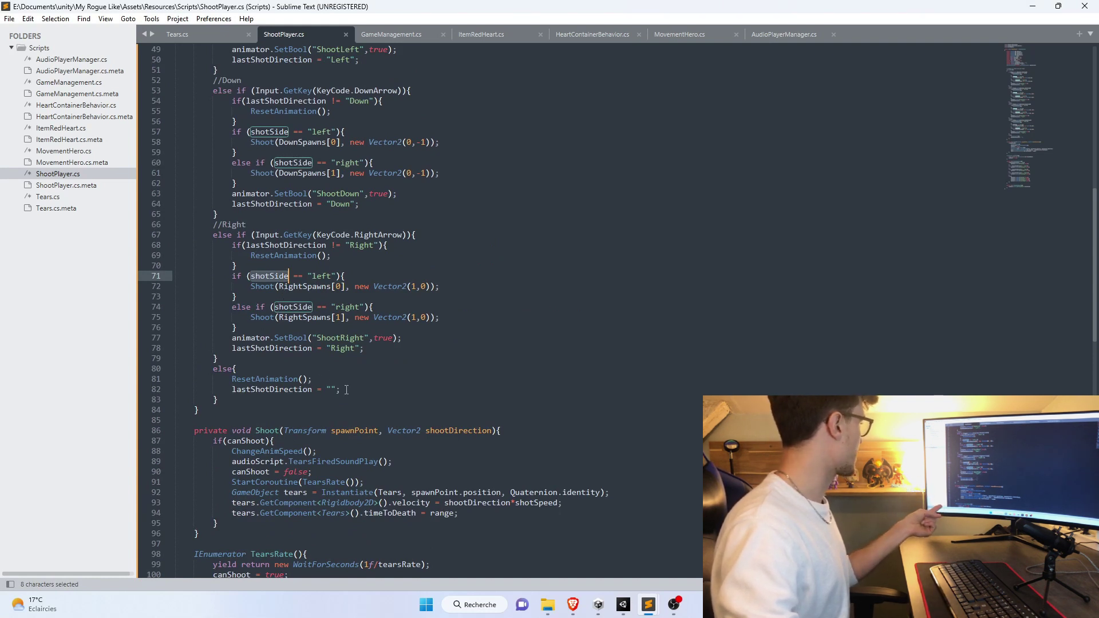
scroll(240, 405, down, 3)
double_click(266, 338)
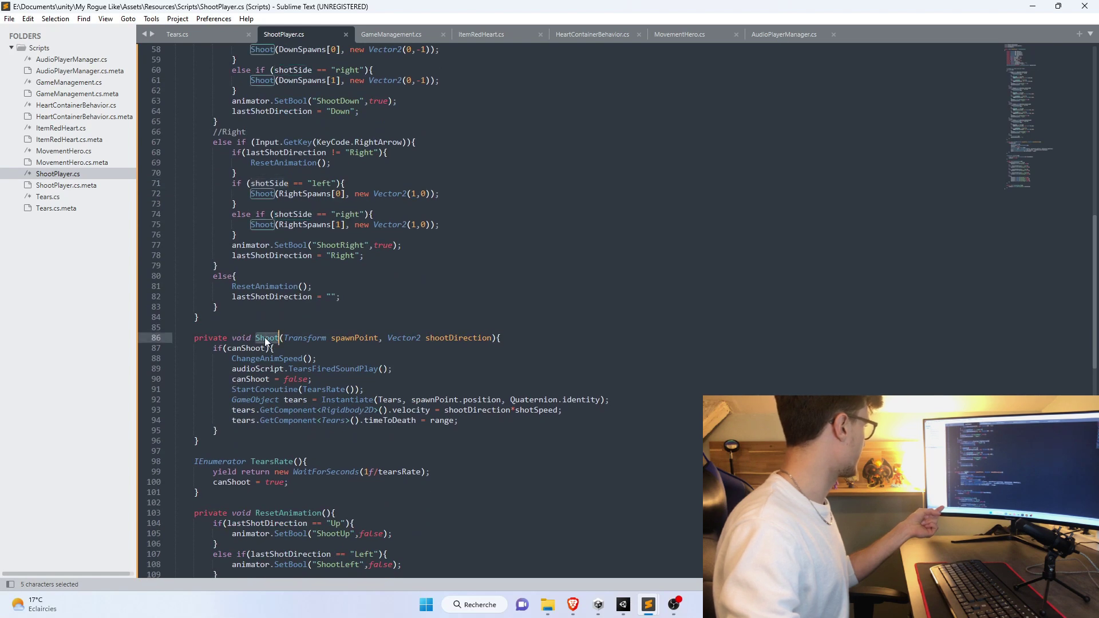
scroll(240, 450, down, 6)
scroll(240, 450, down, 3)
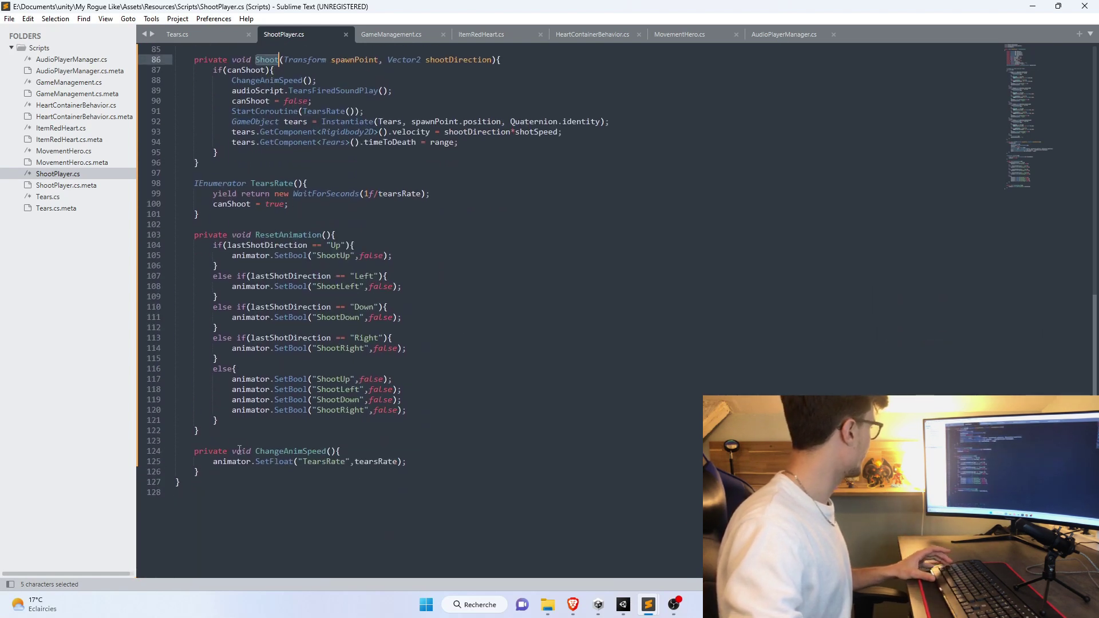
click(216, 475)
- Write a private ChangeShotSide() method toggling shotSide between "left" and "right"
key(Return)
key(Return)
text(priv)
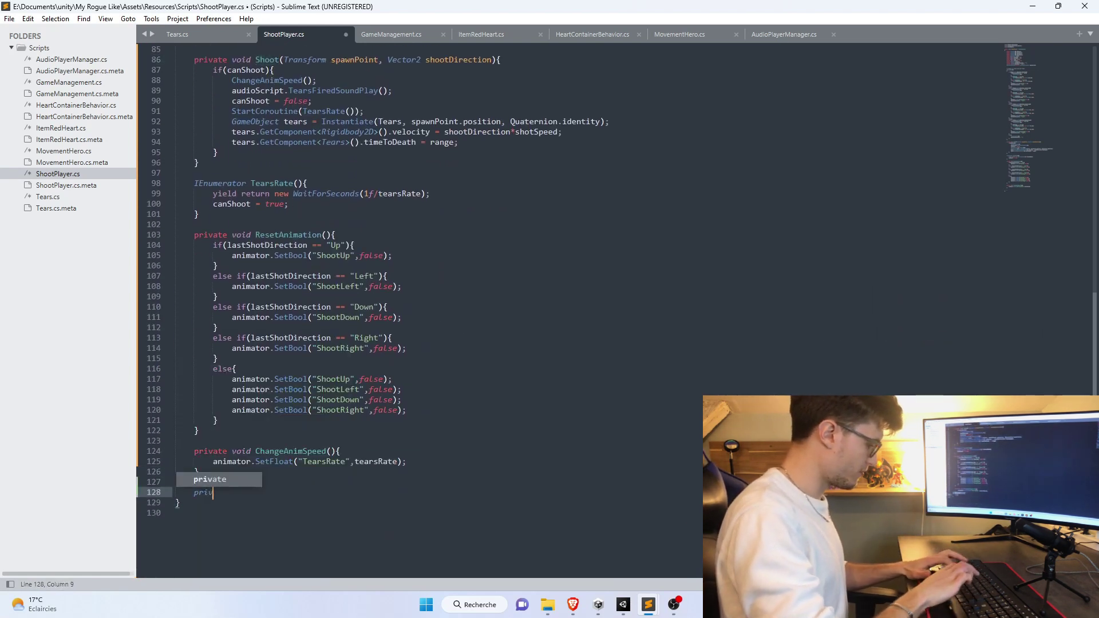
text(ate )
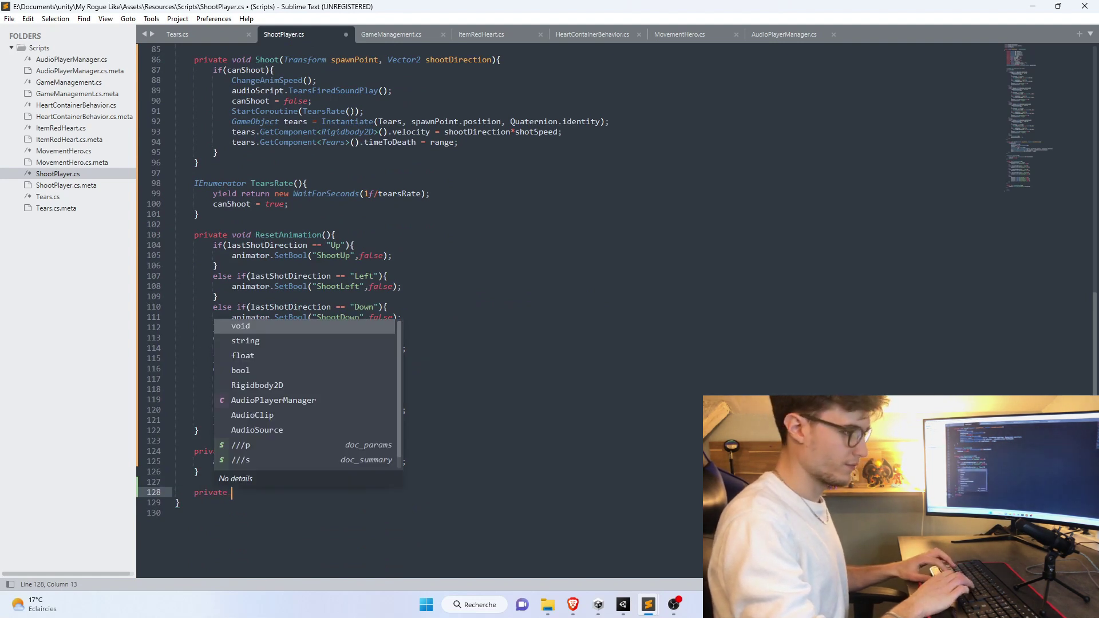
text(void ChangeShotSide())
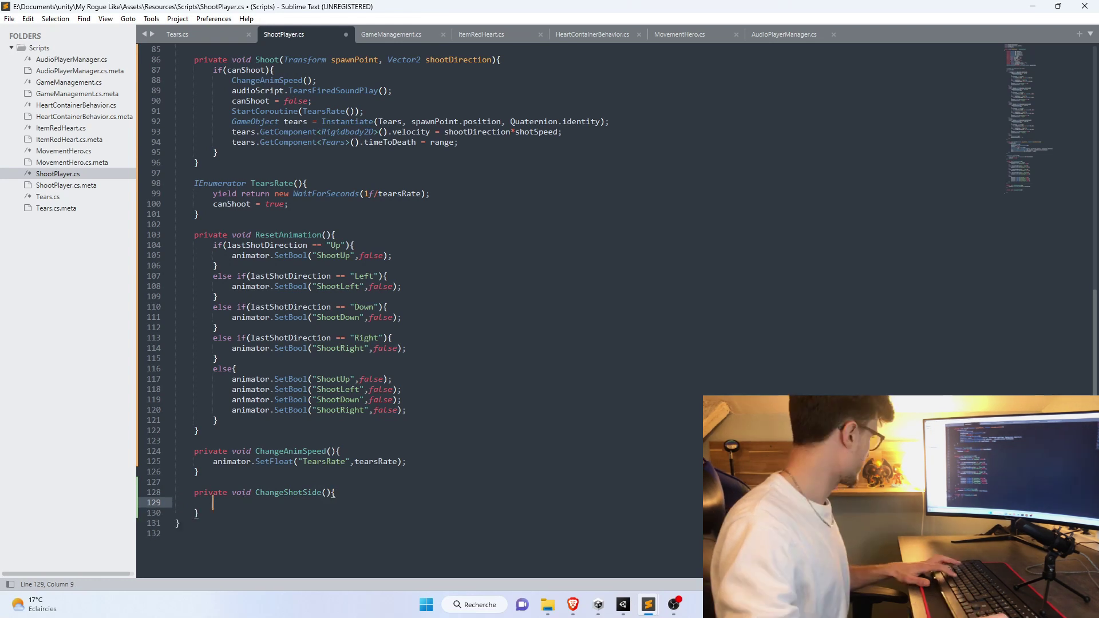
text({     if (shotSide == "left"){         shotSide = "right";     }     else if (shotSide == "right"){         shotSide = "left";     })
scroll(232, 497, down, 2)
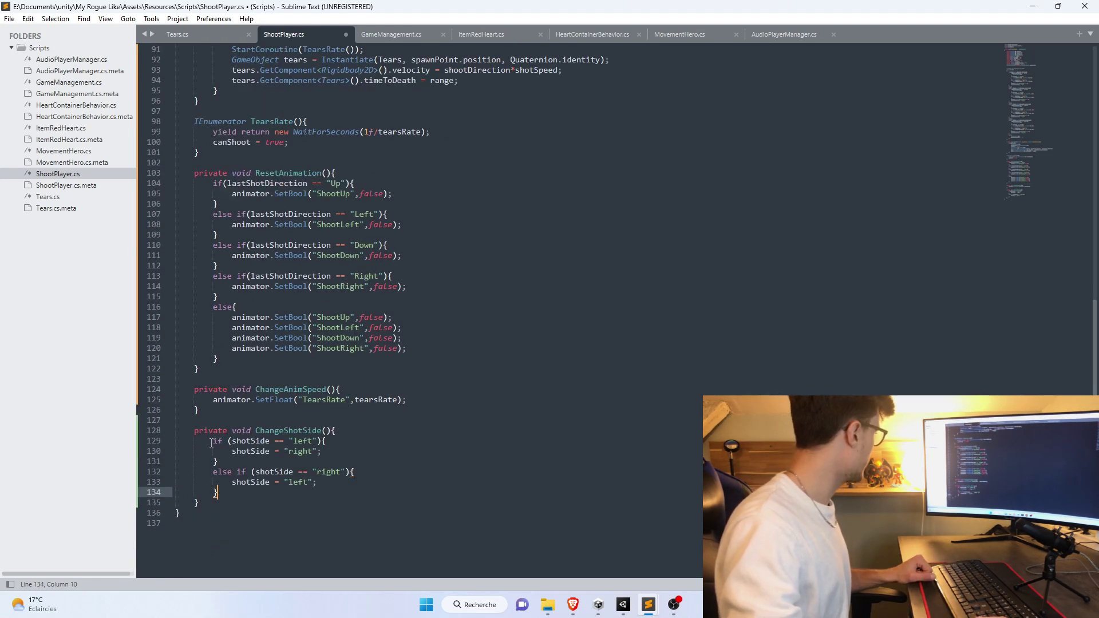
drag(212, 443, 258, 441)
double_click(254, 443)
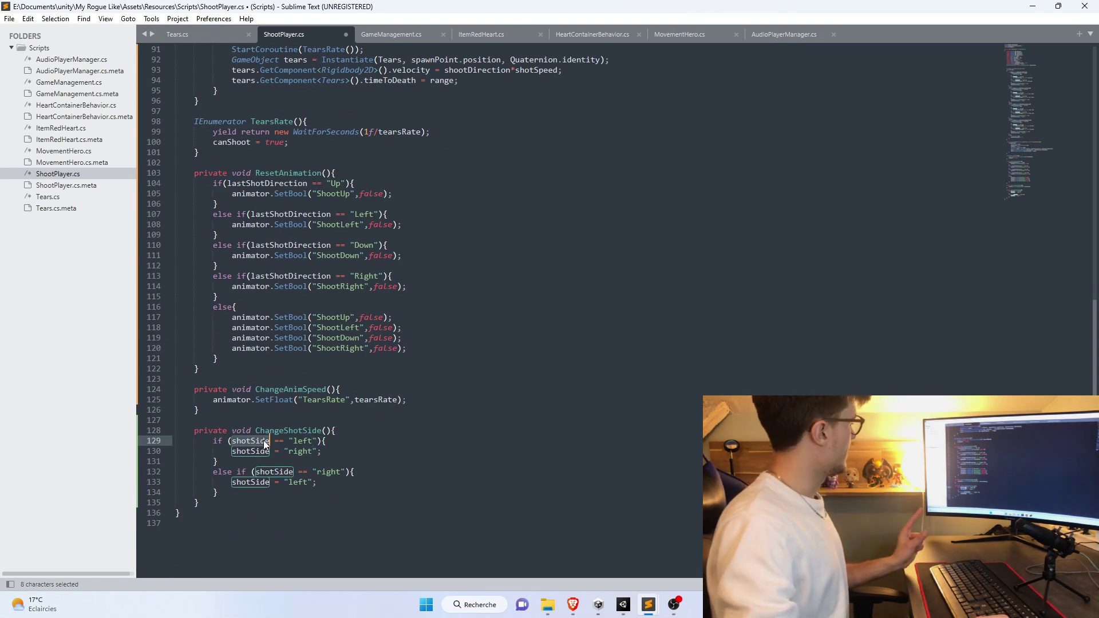
double_click(274, 473)
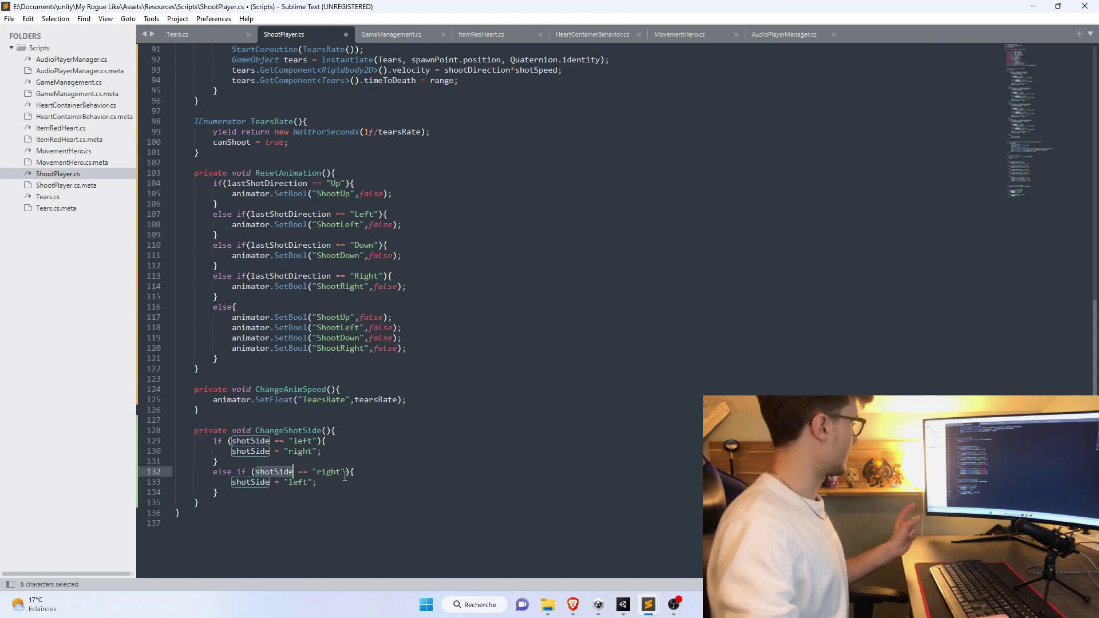
click(333, 441)
- Call ChangeShotSide(); at the end of Shoot(), save, and check Unity's compile errors
scroll(271, 357, down, 2)
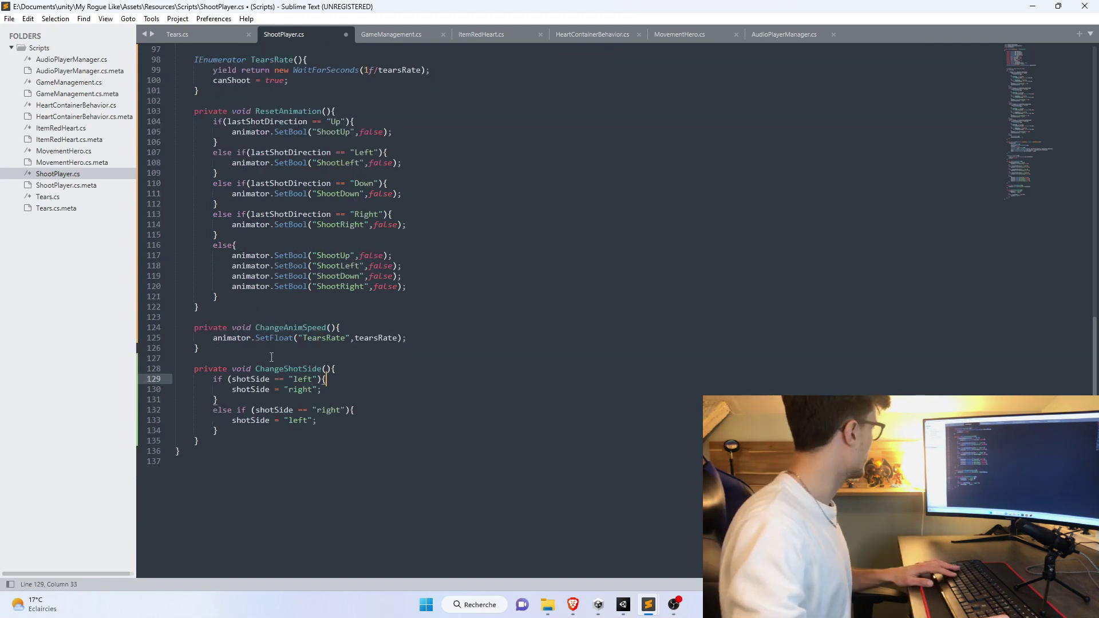
scroll(339, 370, up, 2)
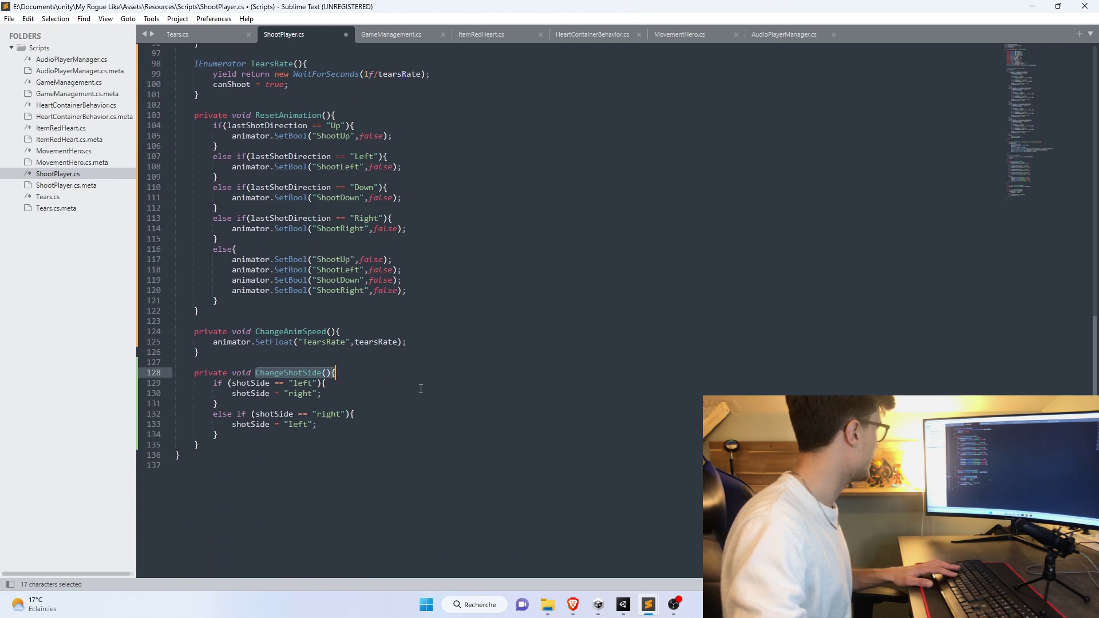
scroll(320, 258, up, 3)
scroll(311, 218, up, 3)
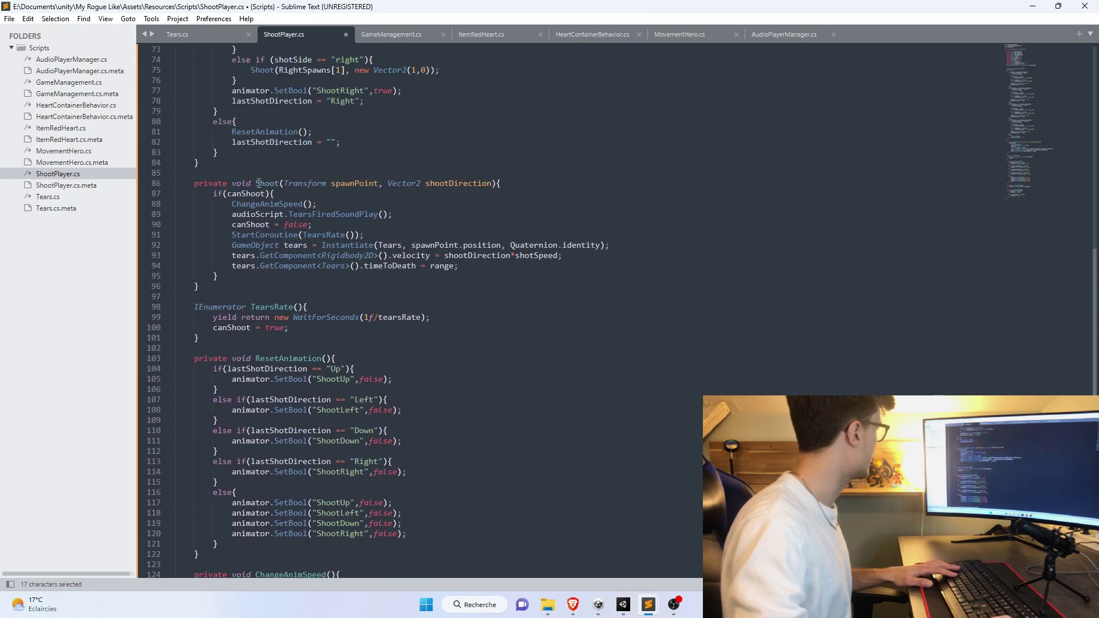
click(459, 265)
key(Return)
text(ChangeShotSide()
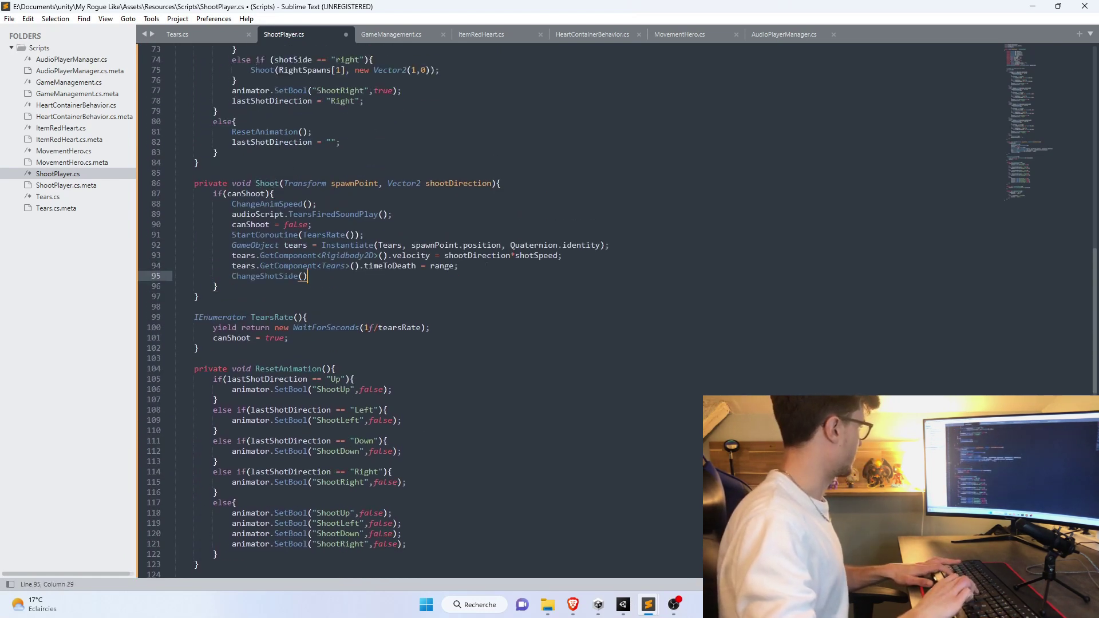
text(;)
key(ctrl+s)
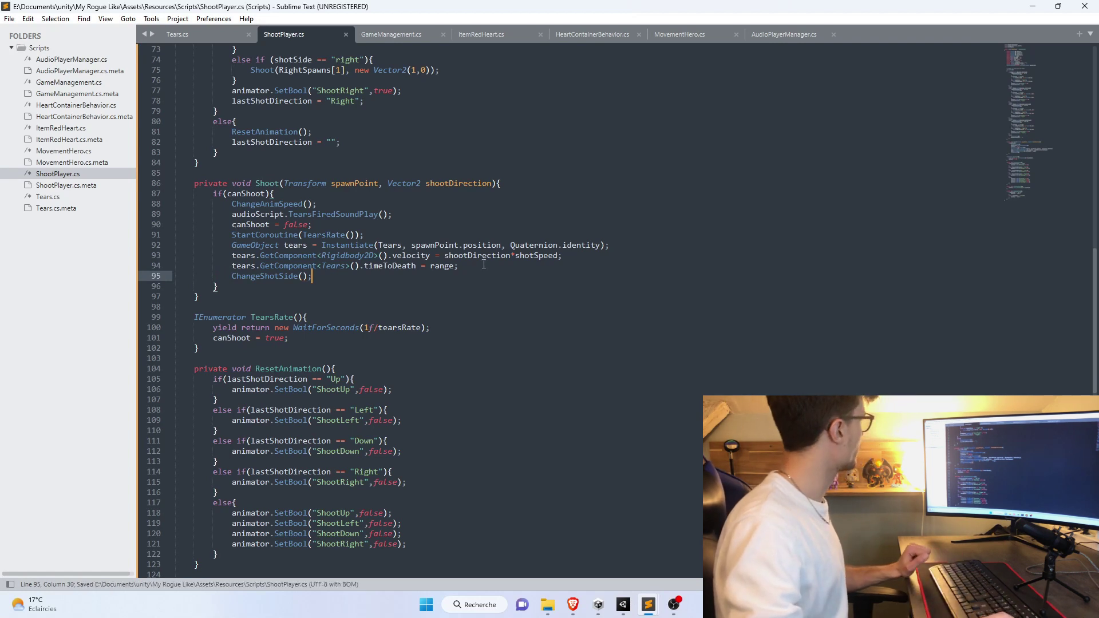
key(alt+Tab)
click(344, 463)
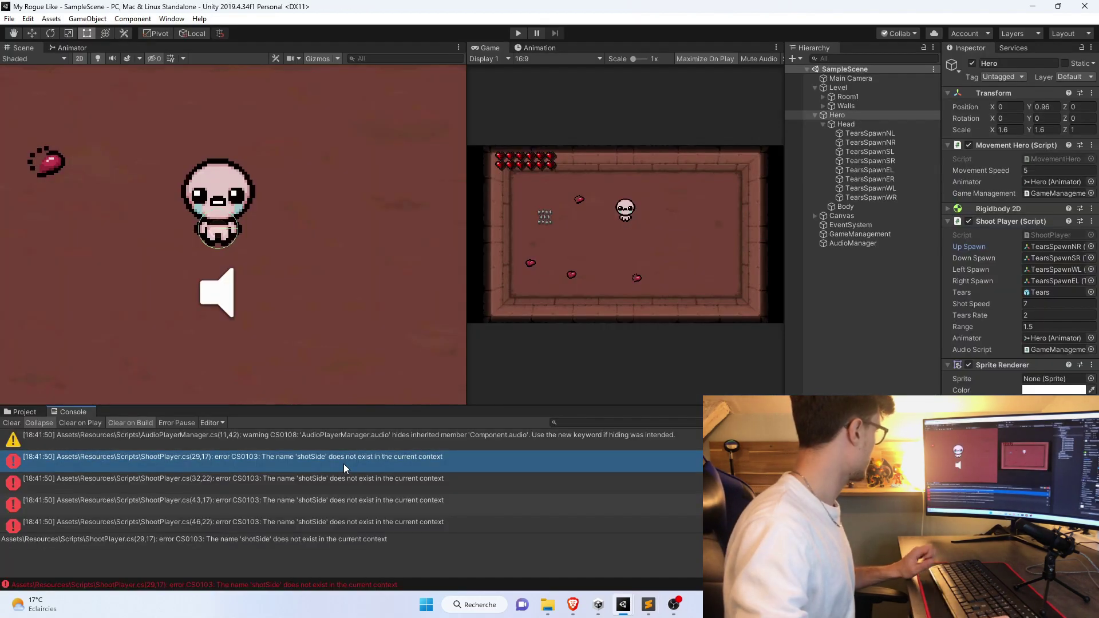
- Correct the field name shoteSide to shotSide on line 18, save, and return to Unity
key(alt+Tab)
scroll(419, 316, up, 10)
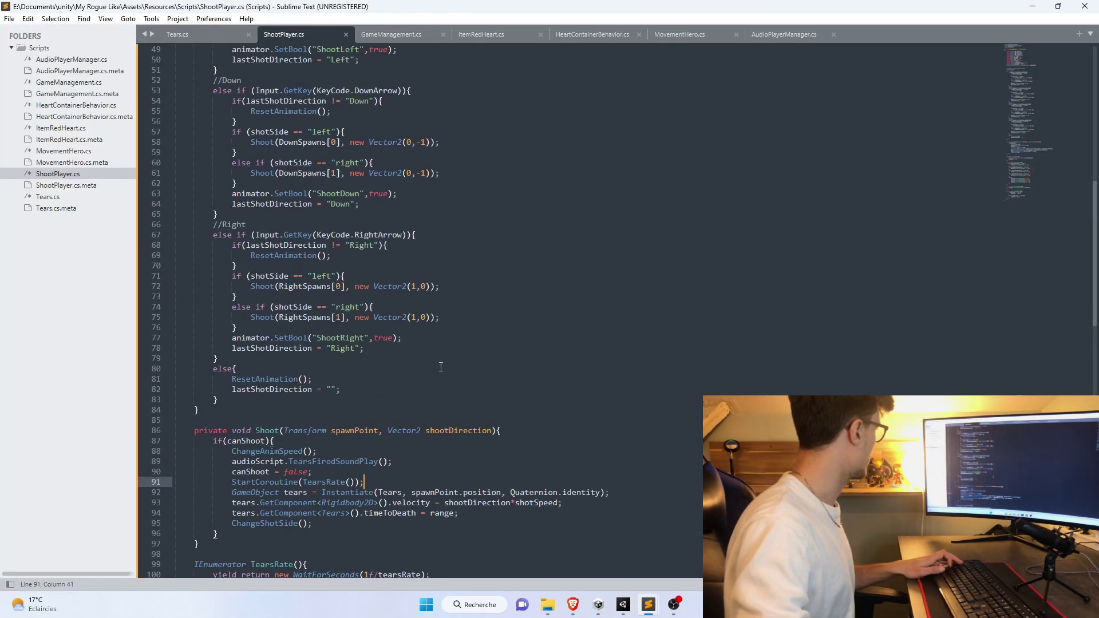
scroll(378, 292, up, 7)
scroll(297, 240, up, 7)
double_click(292, 224)
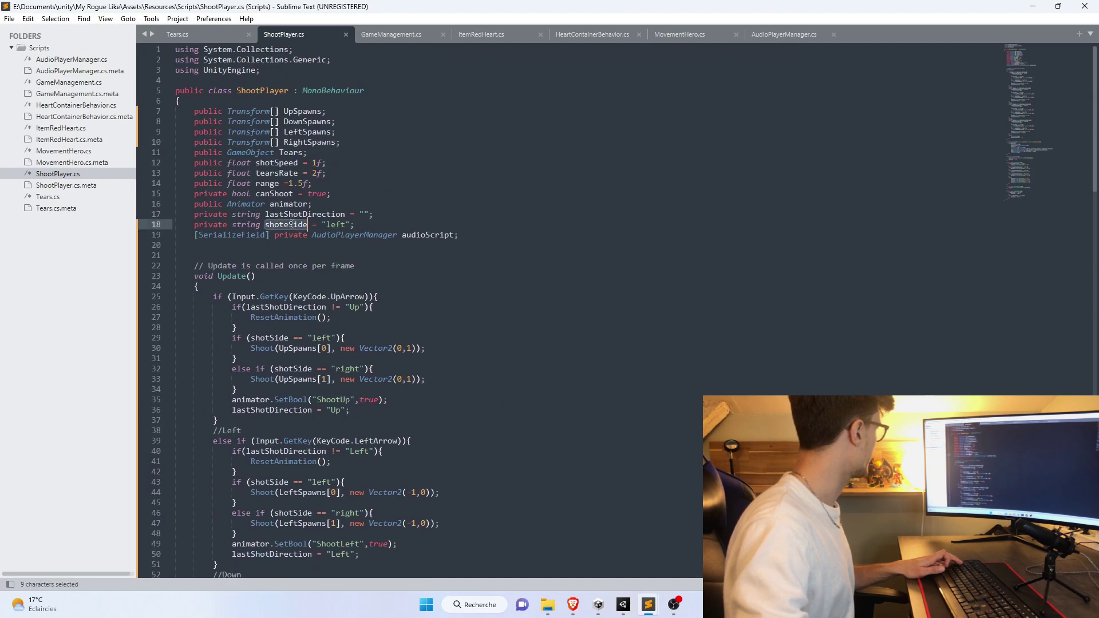
click(289, 225)
key(BackSpace)
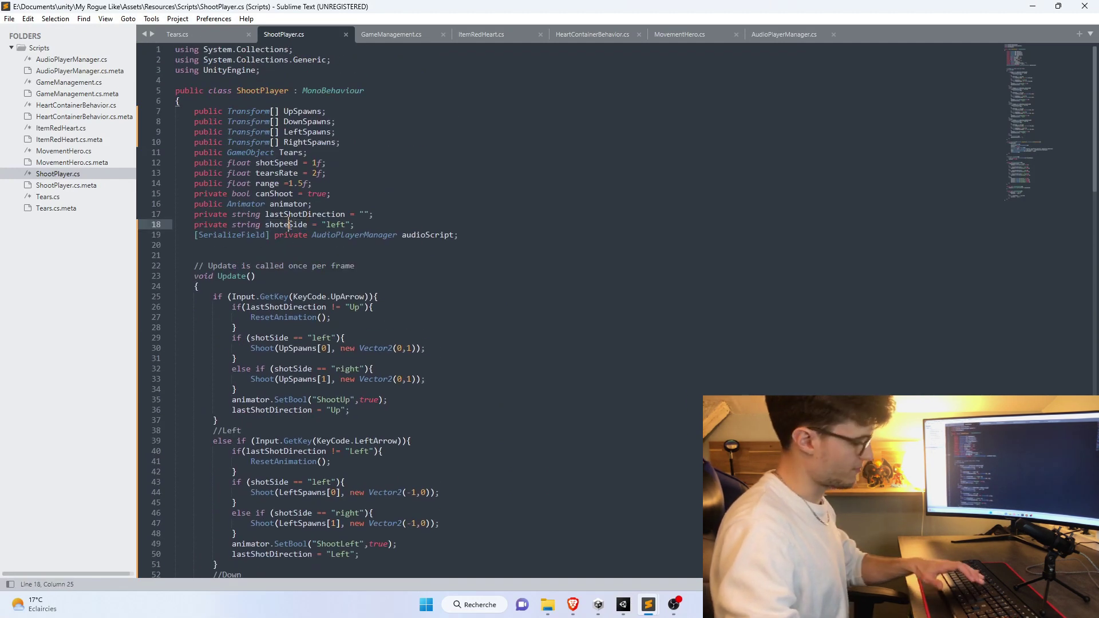
double_click(289, 224)
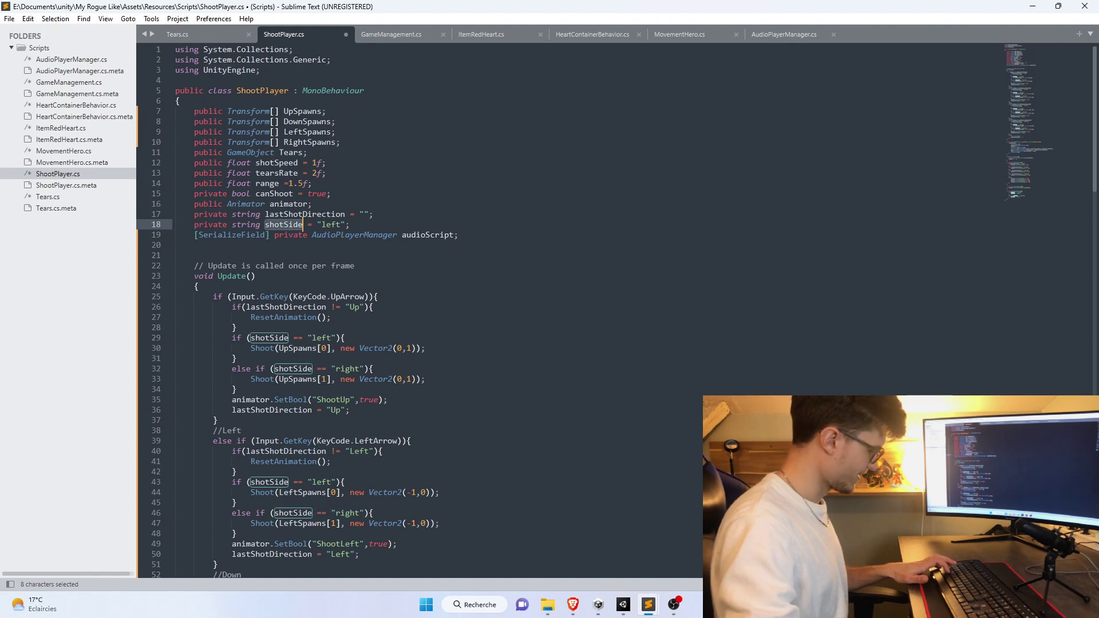
click(283, 286)
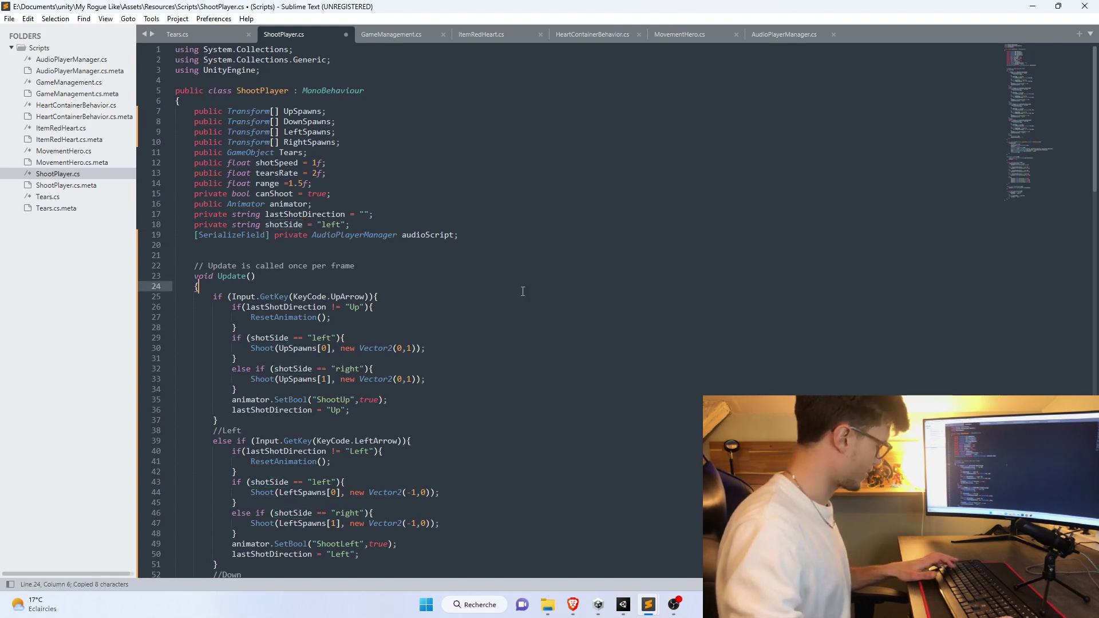
key(ctrl+s)
click(616, 338)
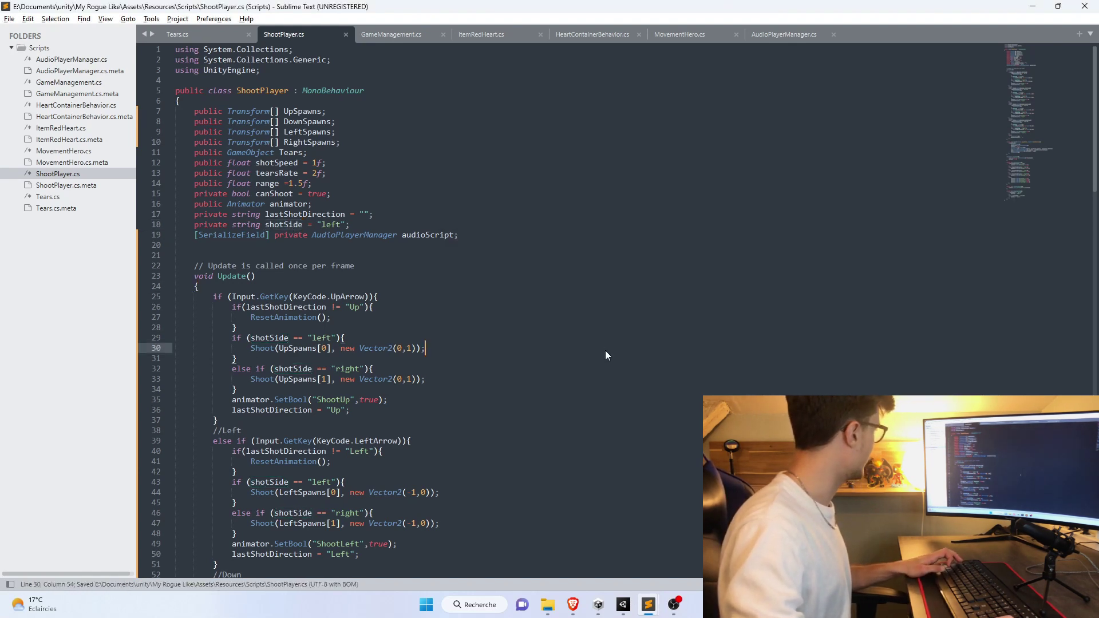
key(alt+Tab)
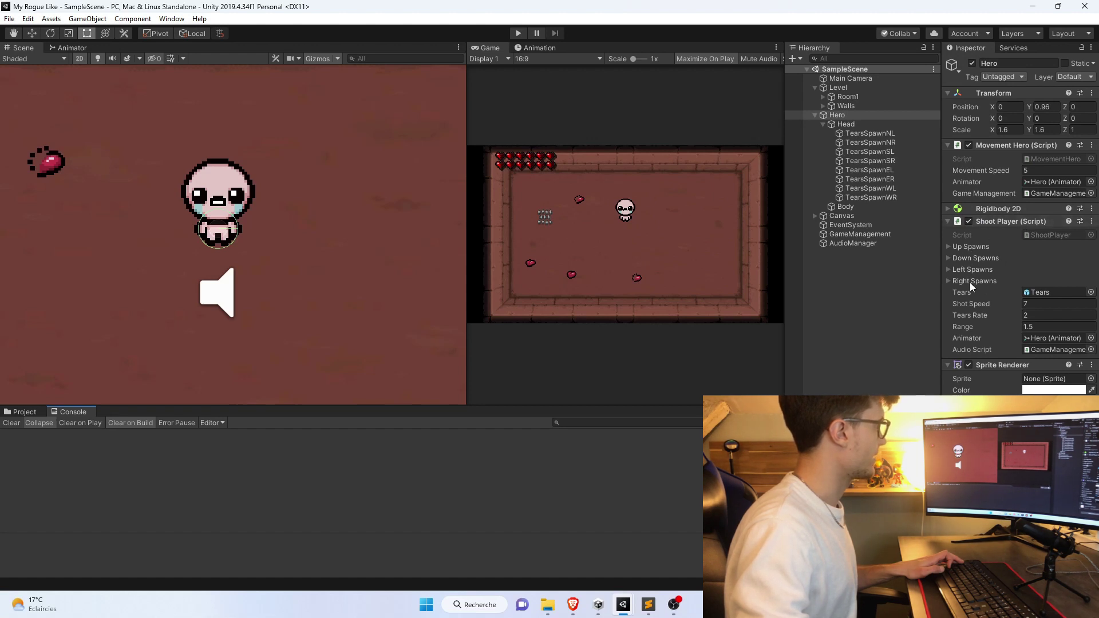
- Set Up Spawns size to 2 and assign TearsSpawnNL and TearsSpawnNR
click(967, 247)
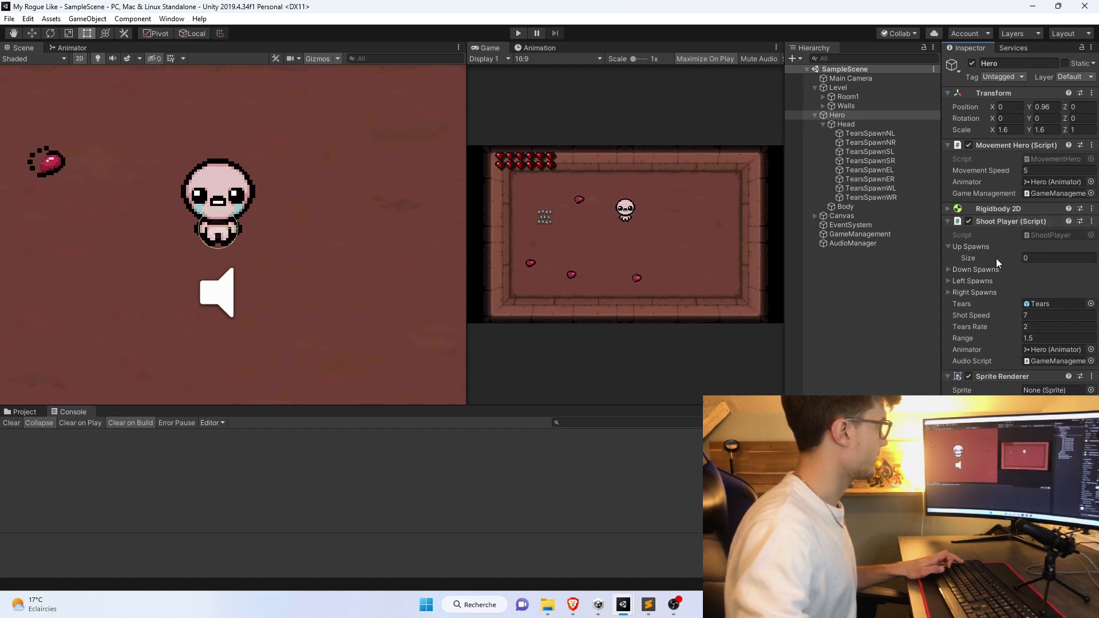
click(1040, 258)
text(2)
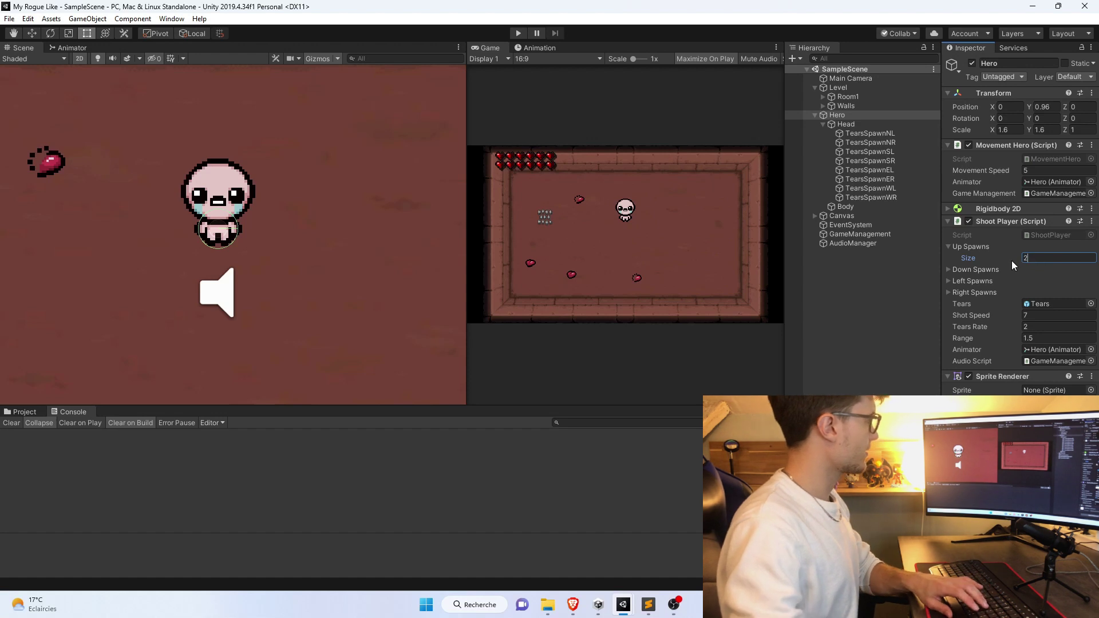
key(Return)
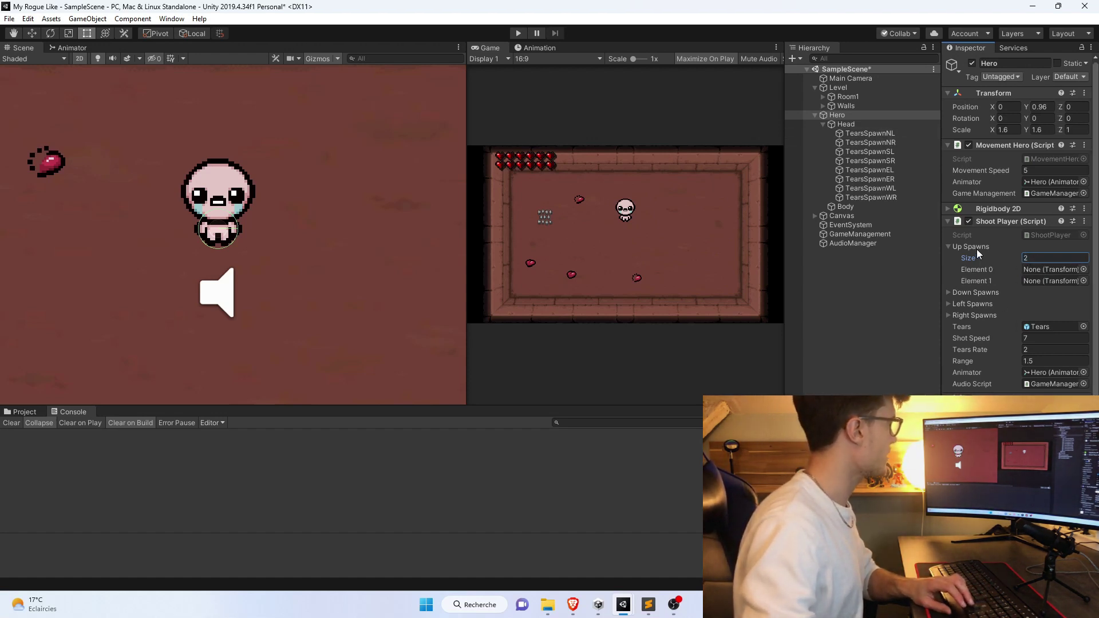
drag(868, 133, 1027, 259)
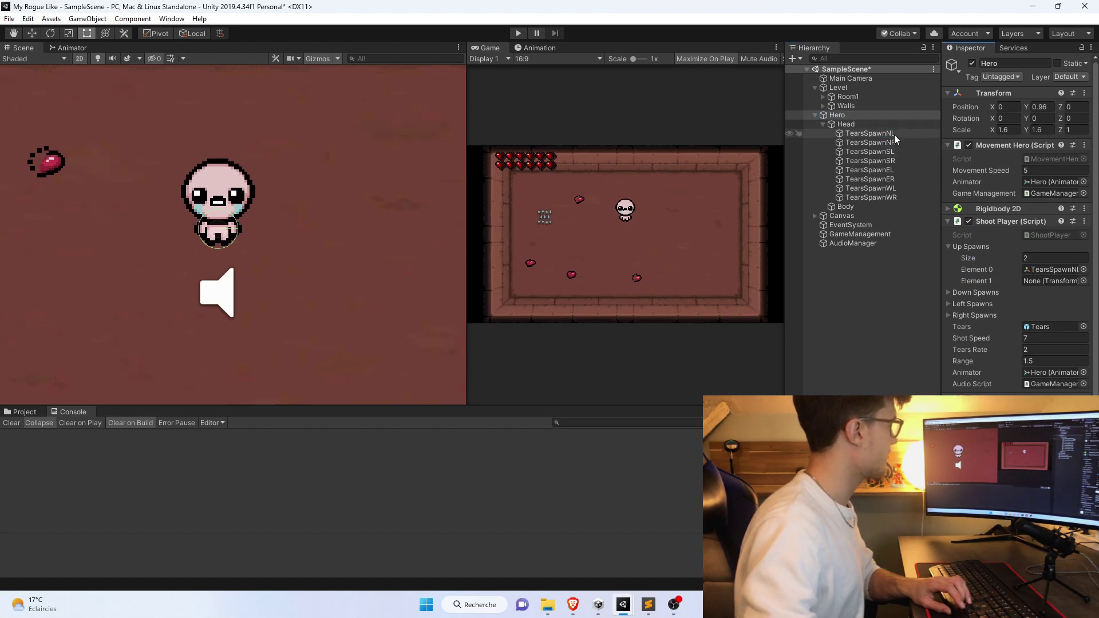
drag(887, 142, 1018, 286)
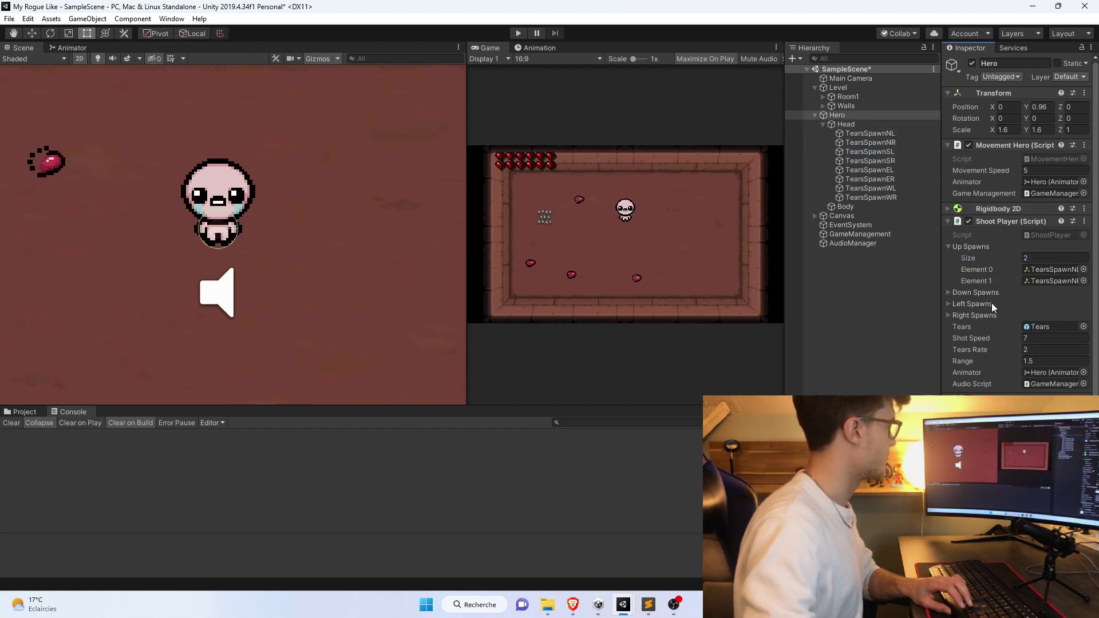
- Set Down and Left Spawns sizes to 2, expand Right Spawns, and widen the Inspector
click(967, 293)
text(2)
key(Return)
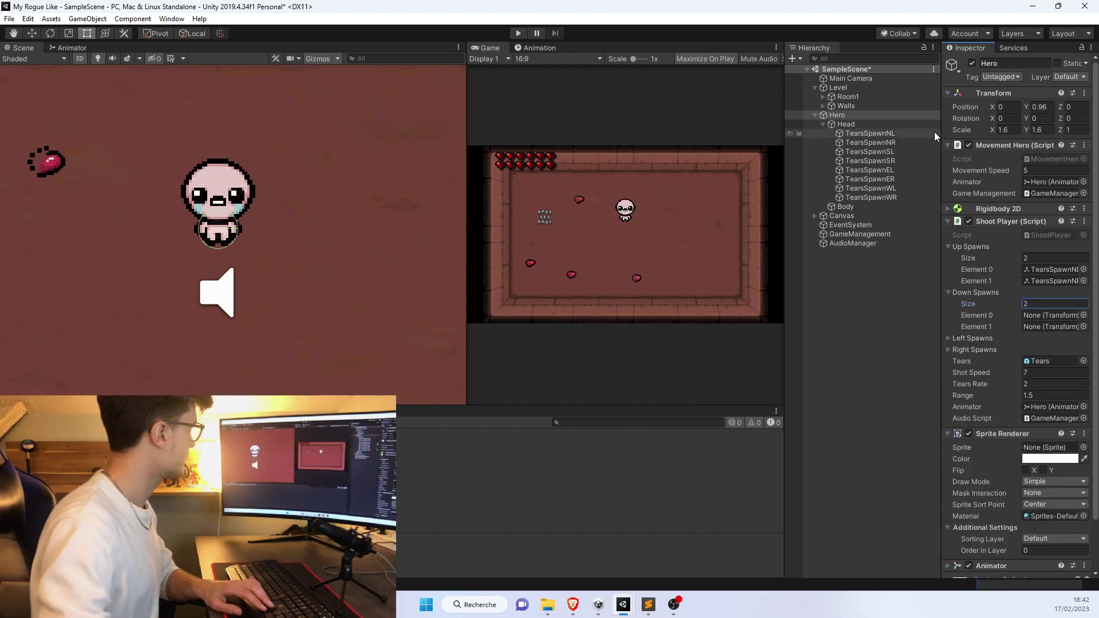
click(950, 338)
click(1046, 350)
text(2)
key(Return)
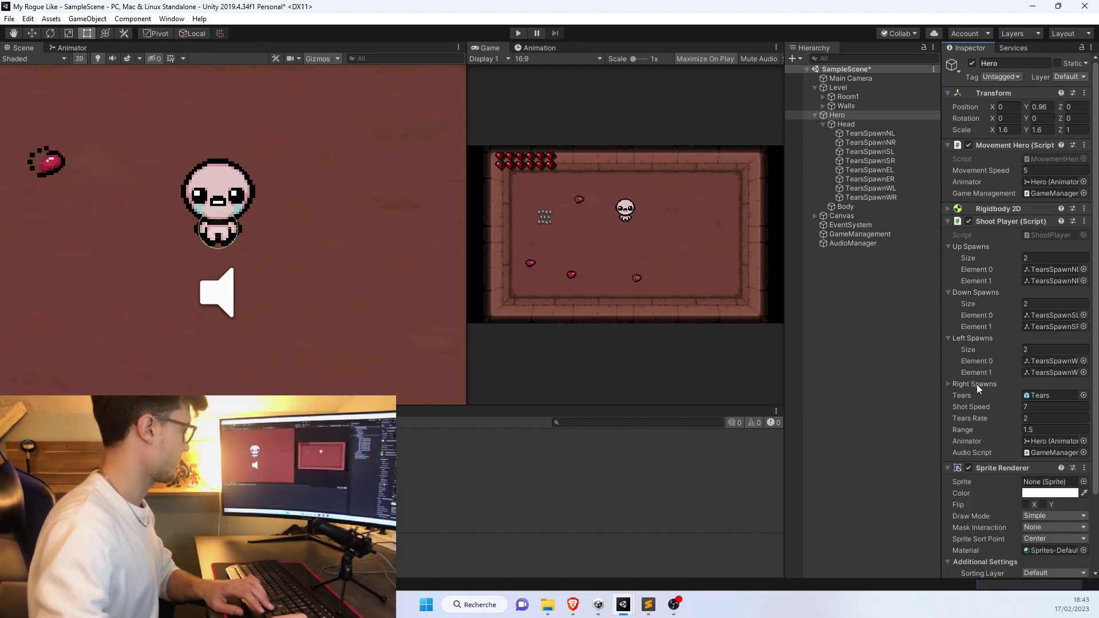
click(973, 385)
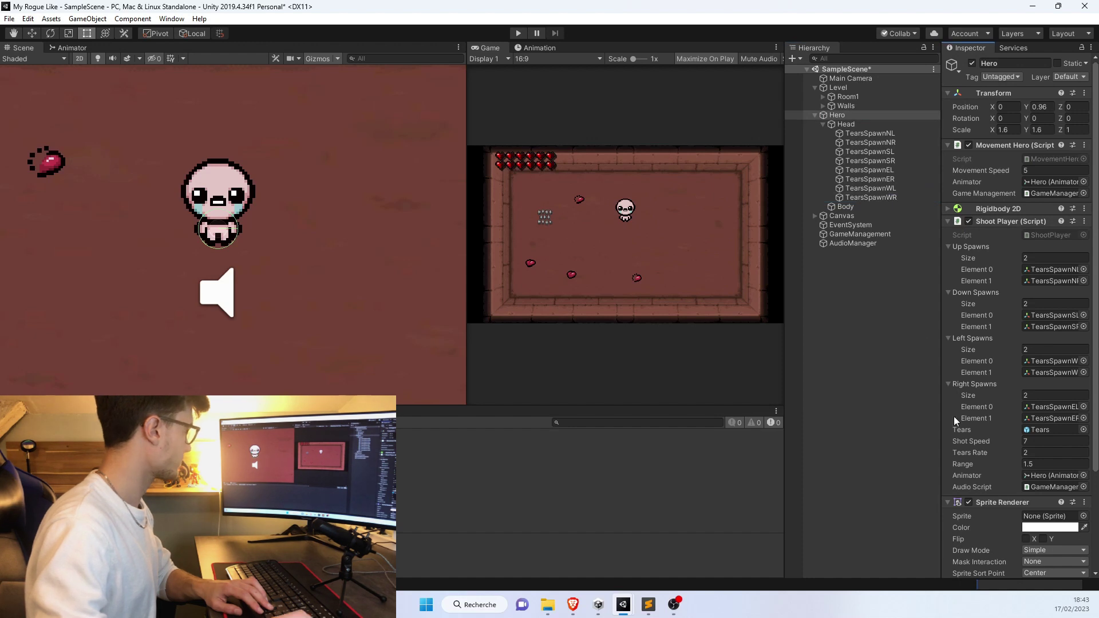
drag(941, 321, 902, 321)
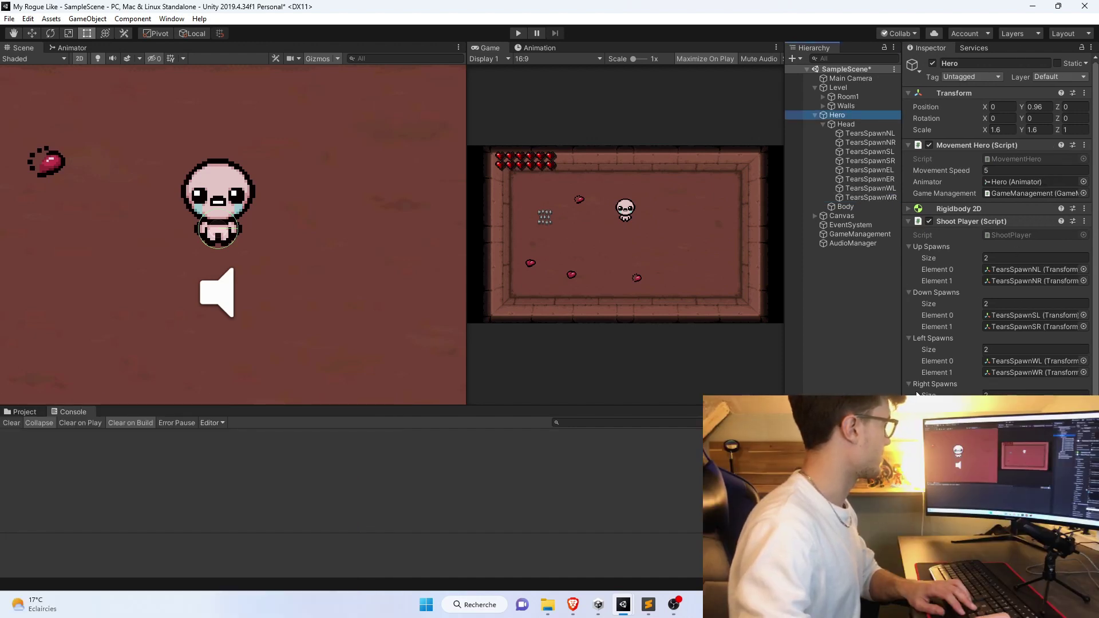
click(520, 34)
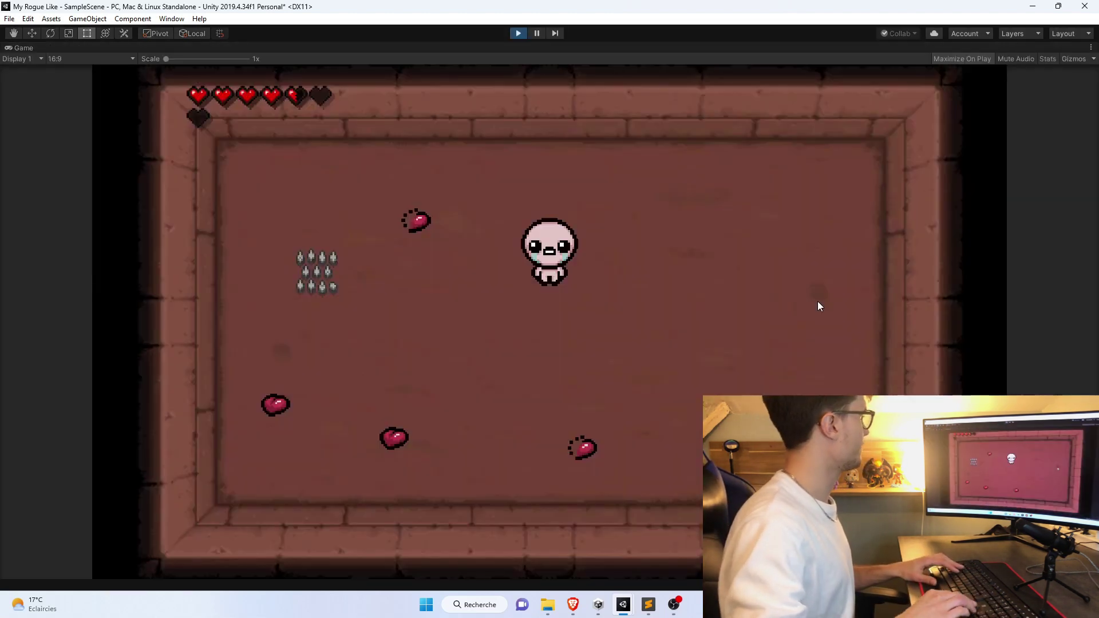
key(Right)
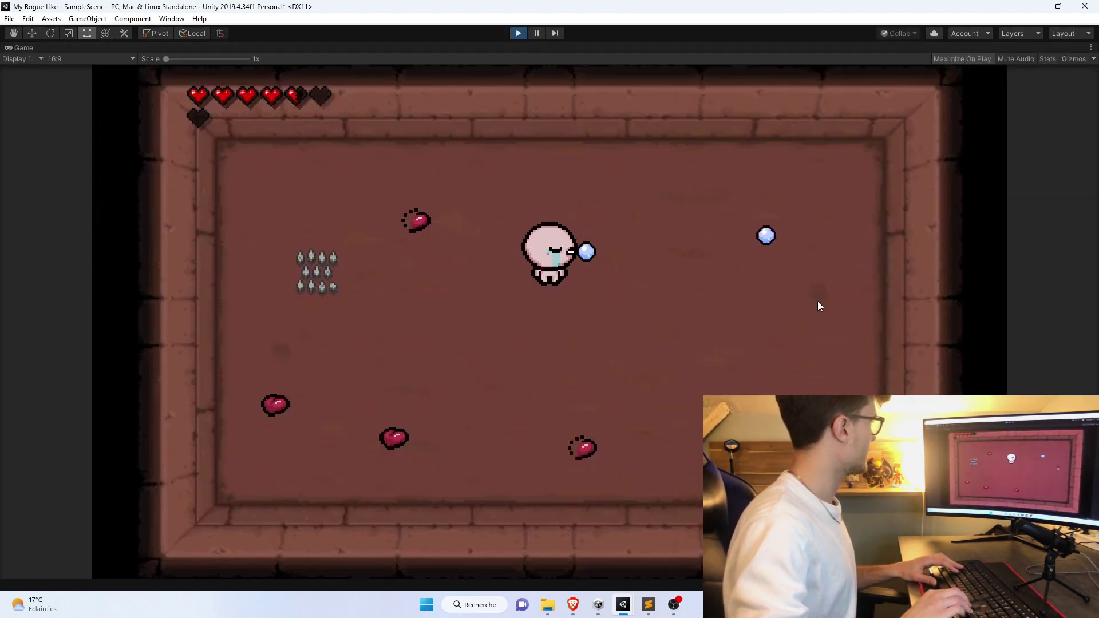
key(Right)
key(Down)
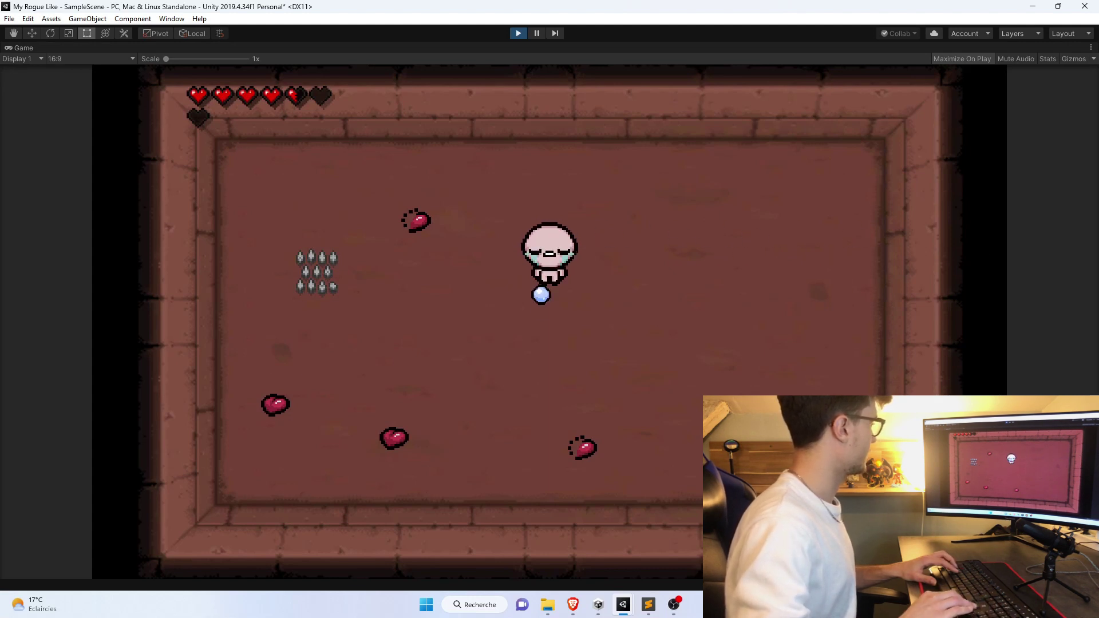
key(Down)
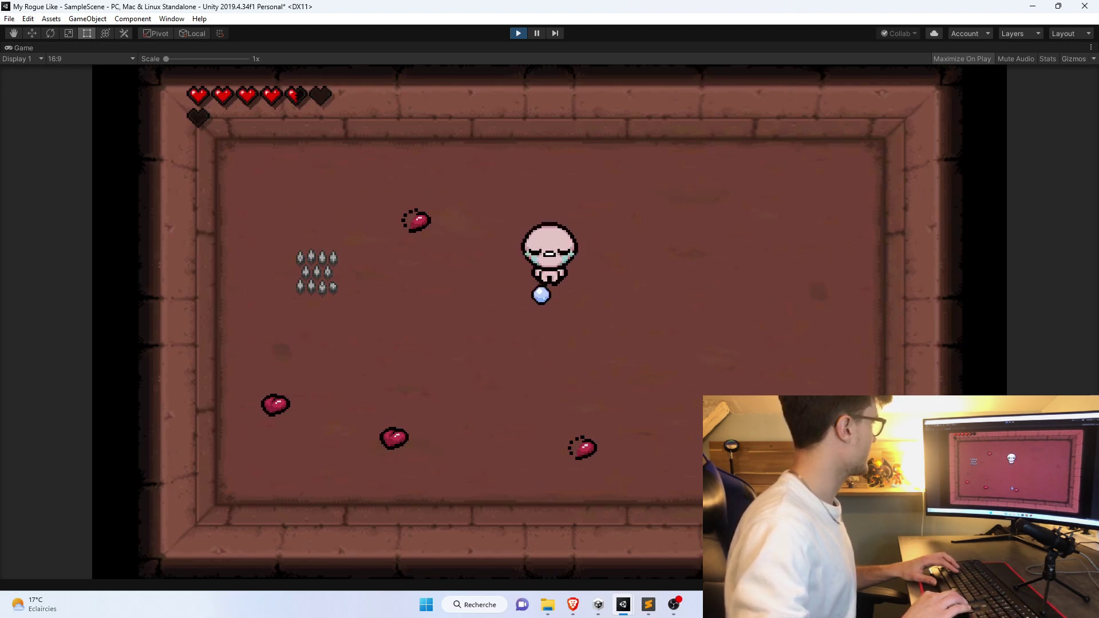
key(Left)
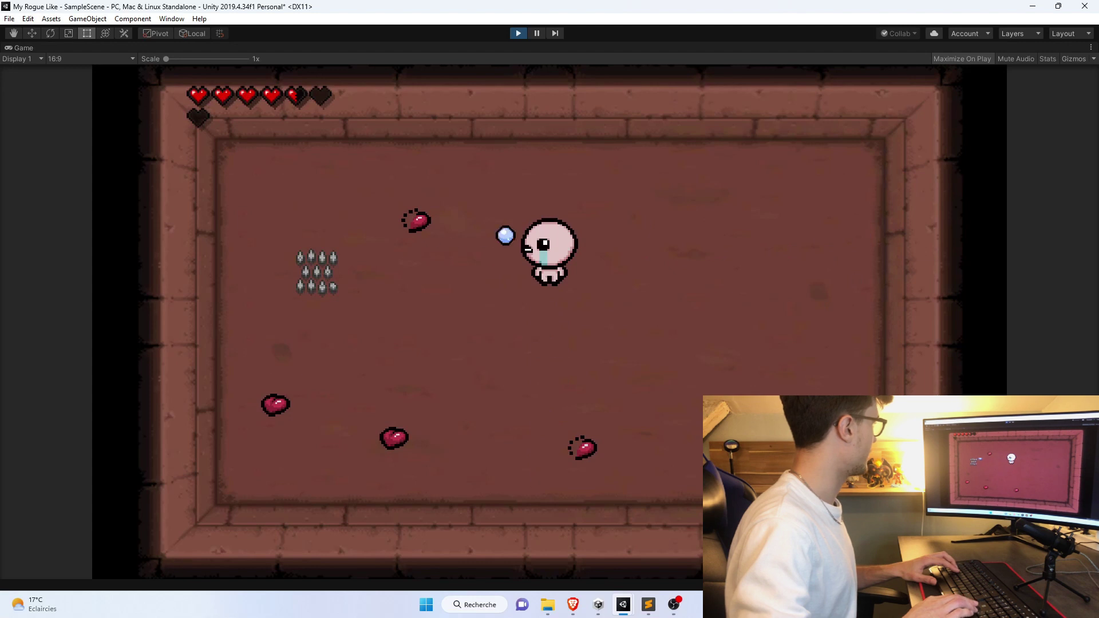
key(d)
key(s)
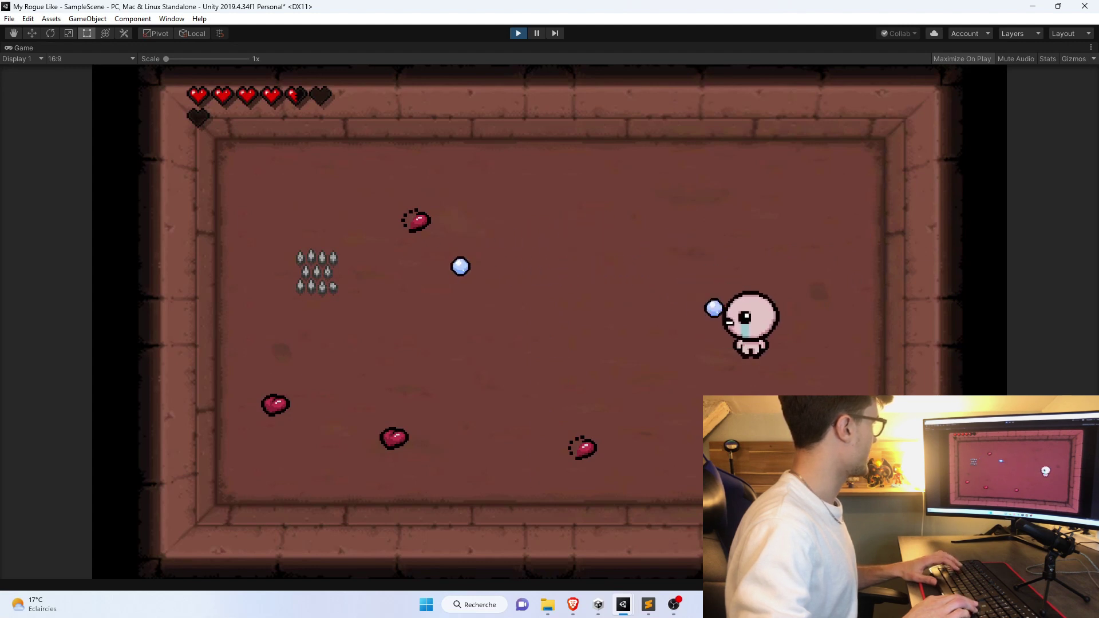
key(w)
key(s)
key(a)
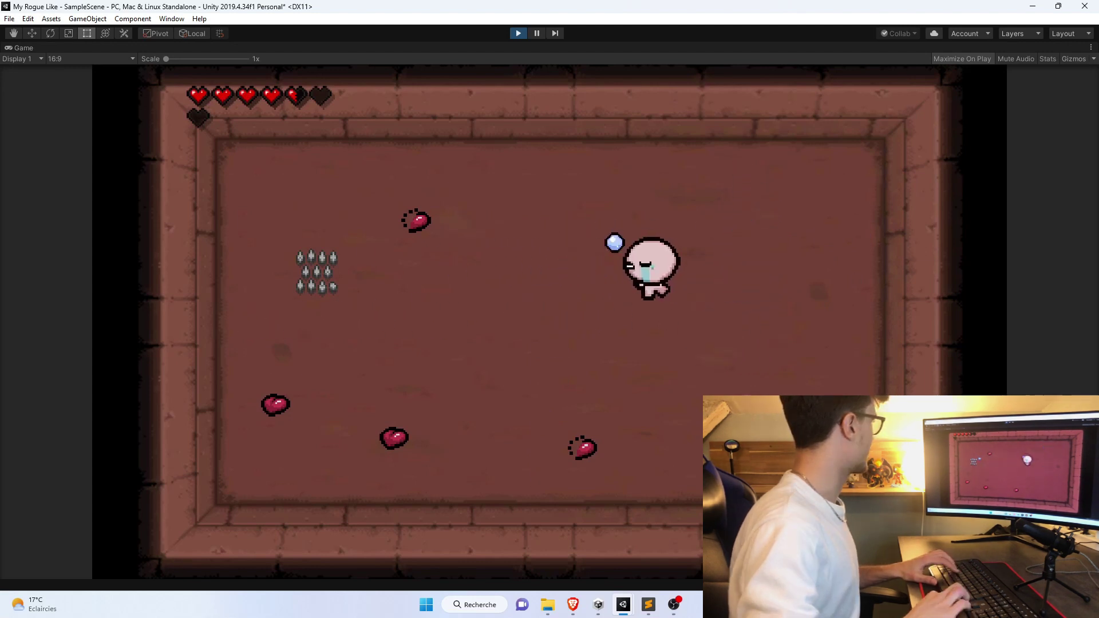
key(w)
key(a)
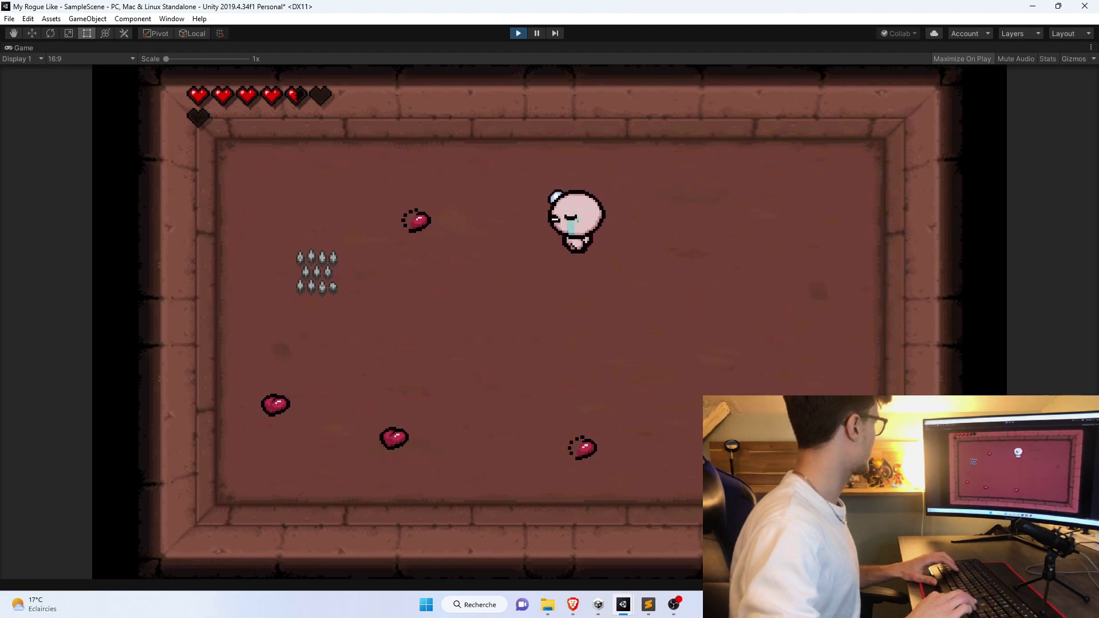
key(s)
key(a)
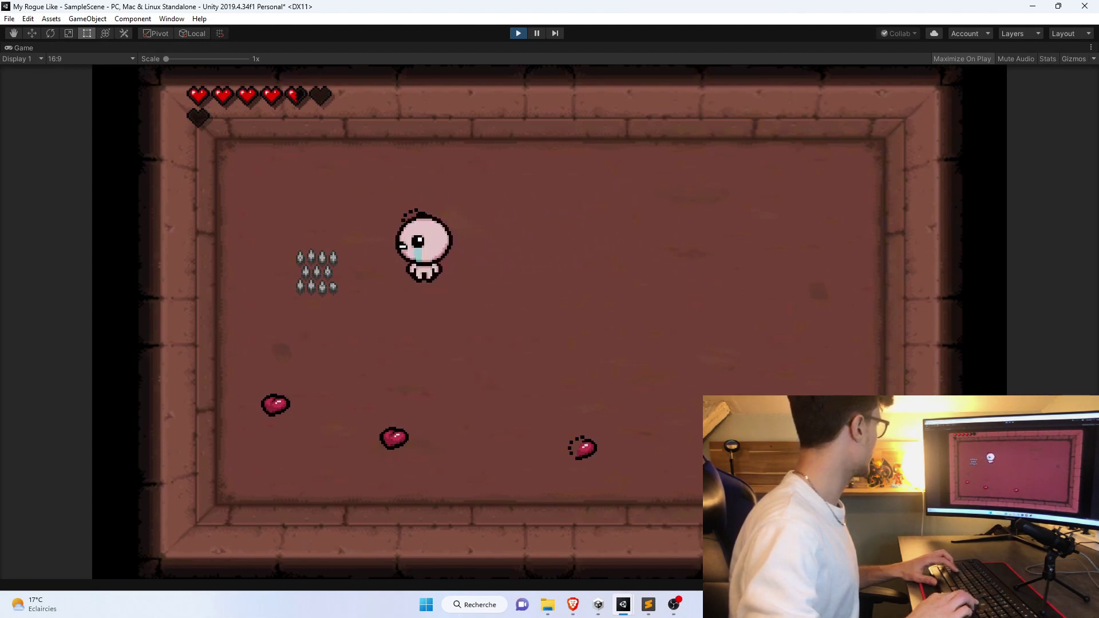
key(d)
key(s)
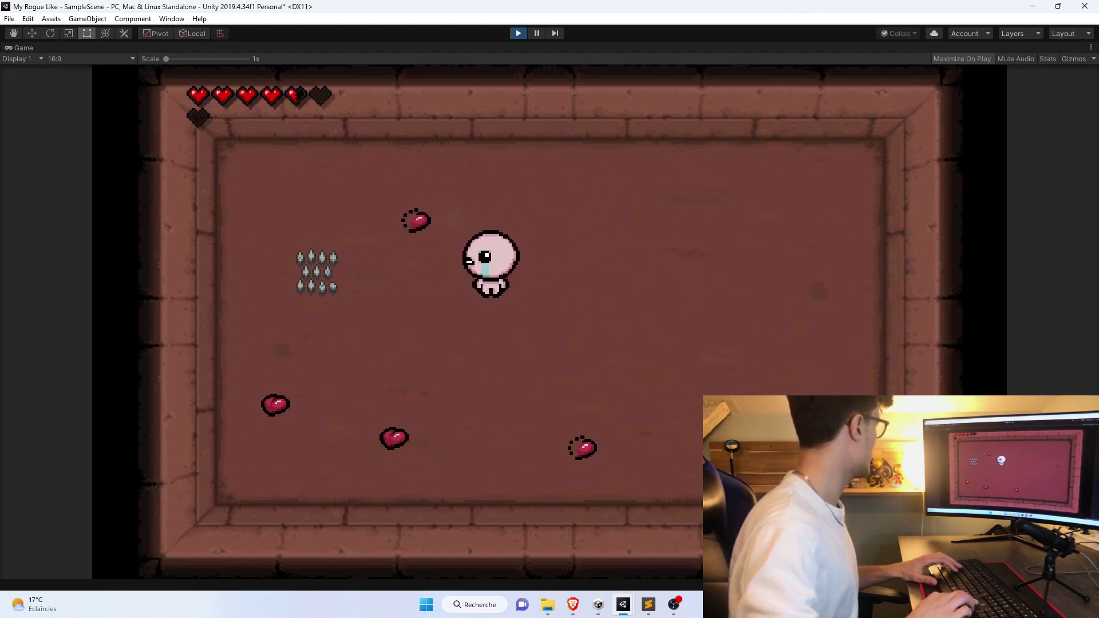
key(a)
key(w)
key(d)
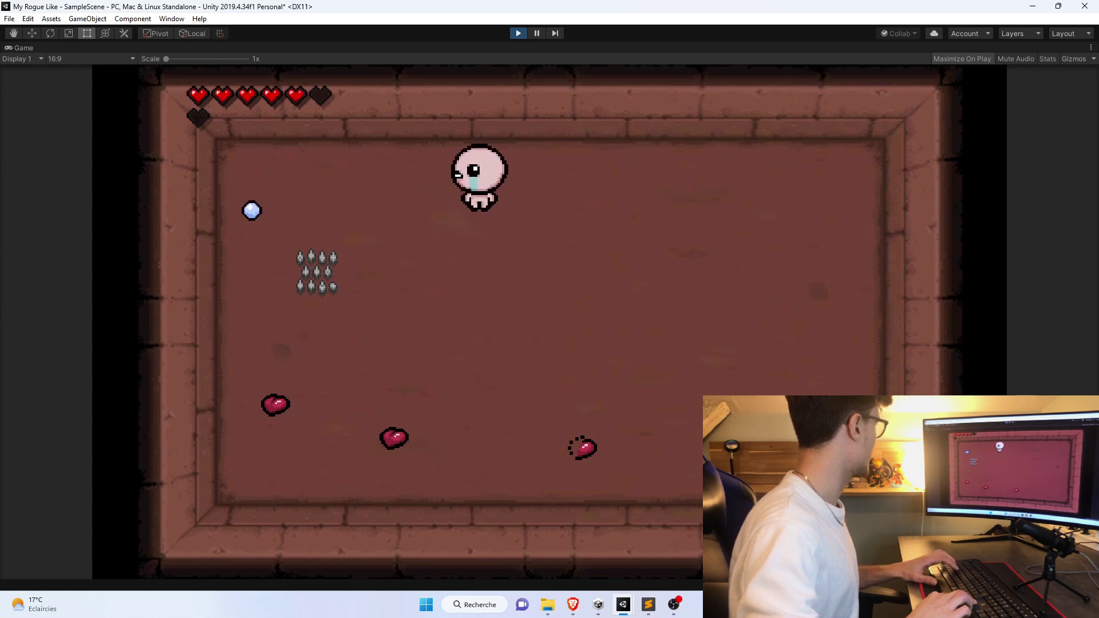
key(s)
key(s)
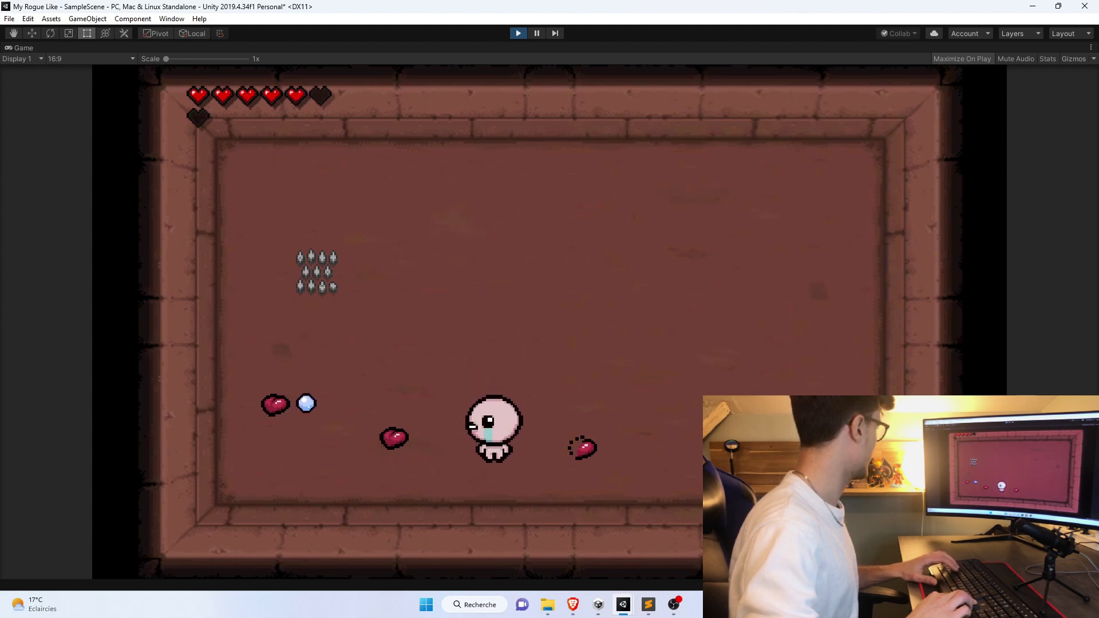
key(w)
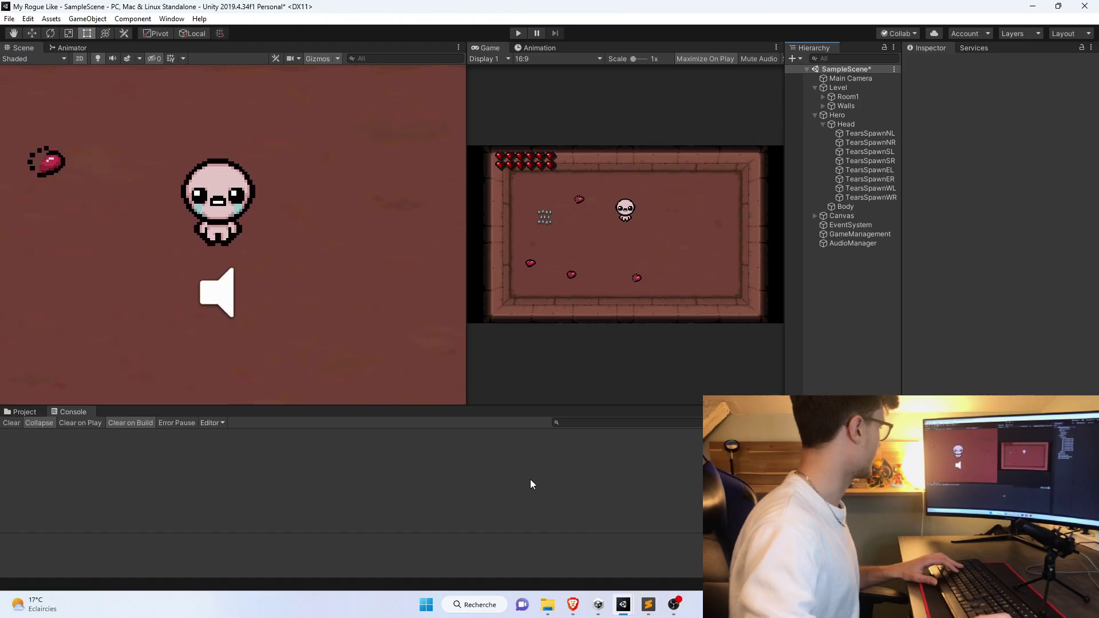
- Review Tears.cs's OnTriggerEnter2D tag checks, including Wall, then return to Unity
click(32, 413)
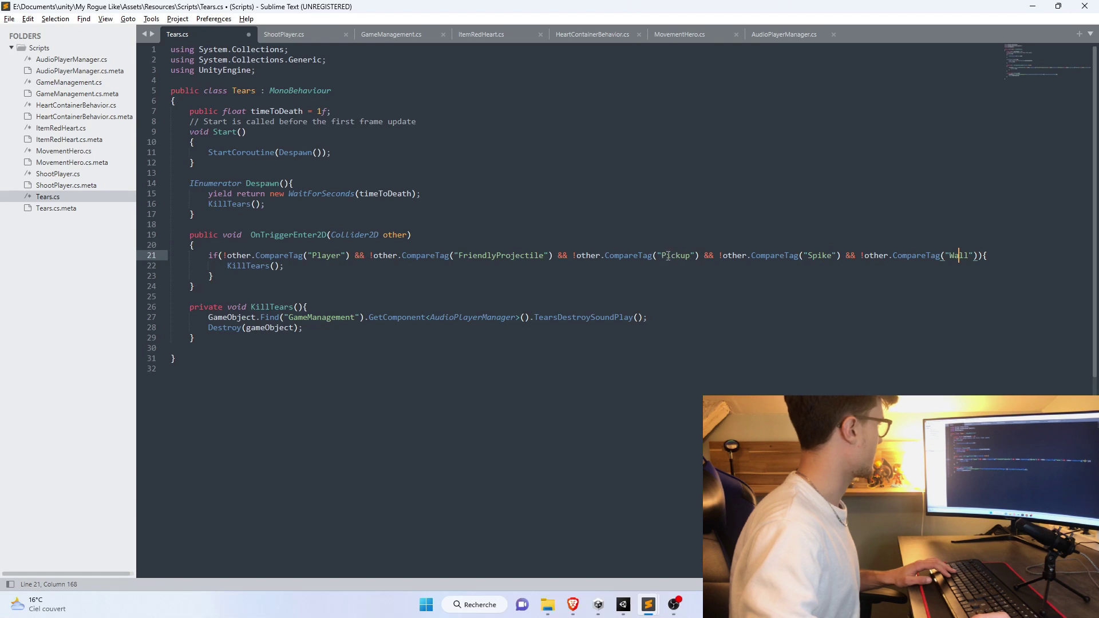
key(Down)
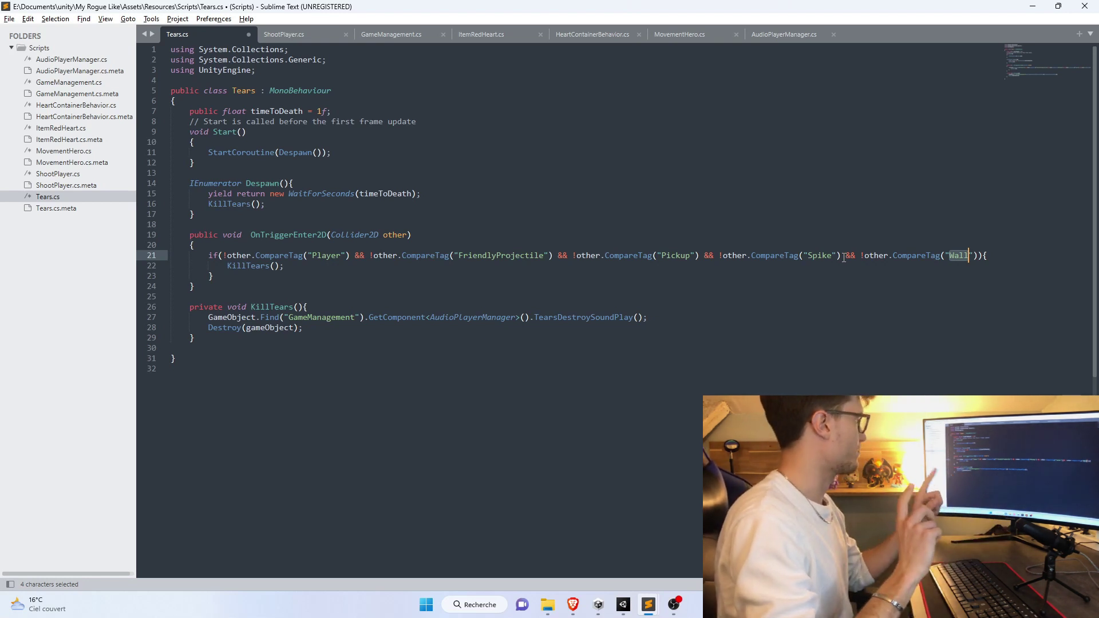
key(alt+Tab)
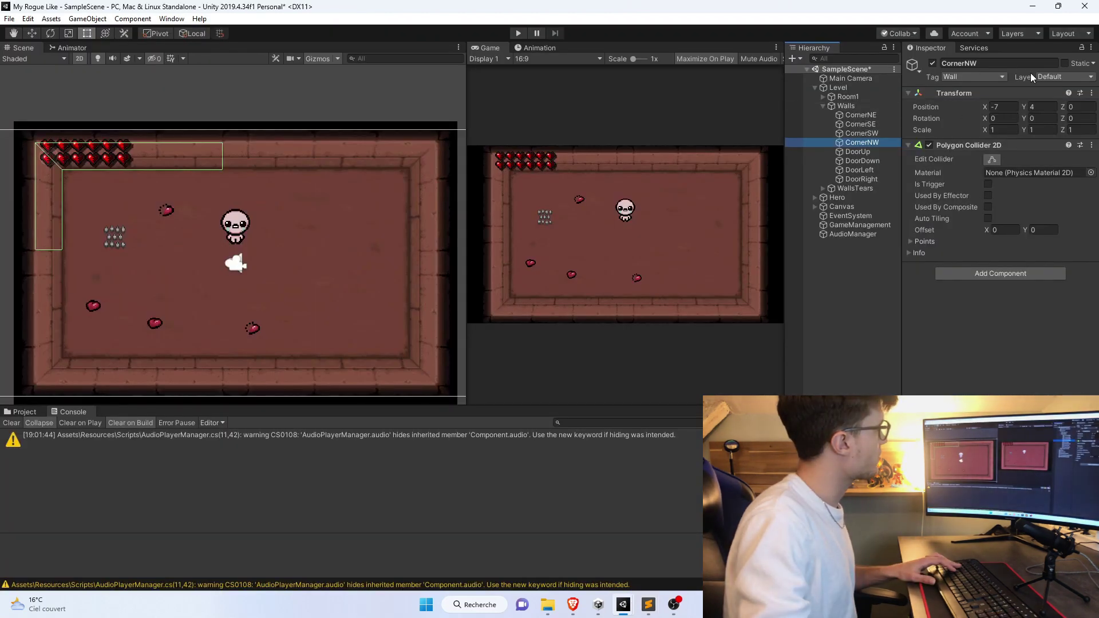
- Verify CornerNW is tagged Wall, Spikes is Spike, and the red heart is Pickup, then press Play
click(983, 76)
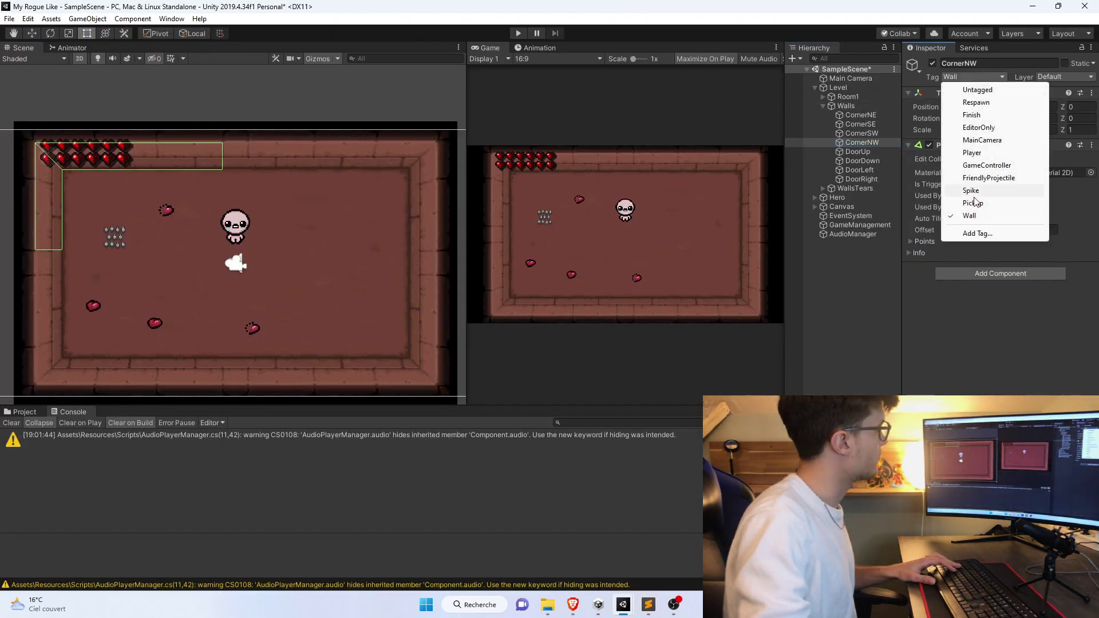
click(824, 96)
click(874, 107)
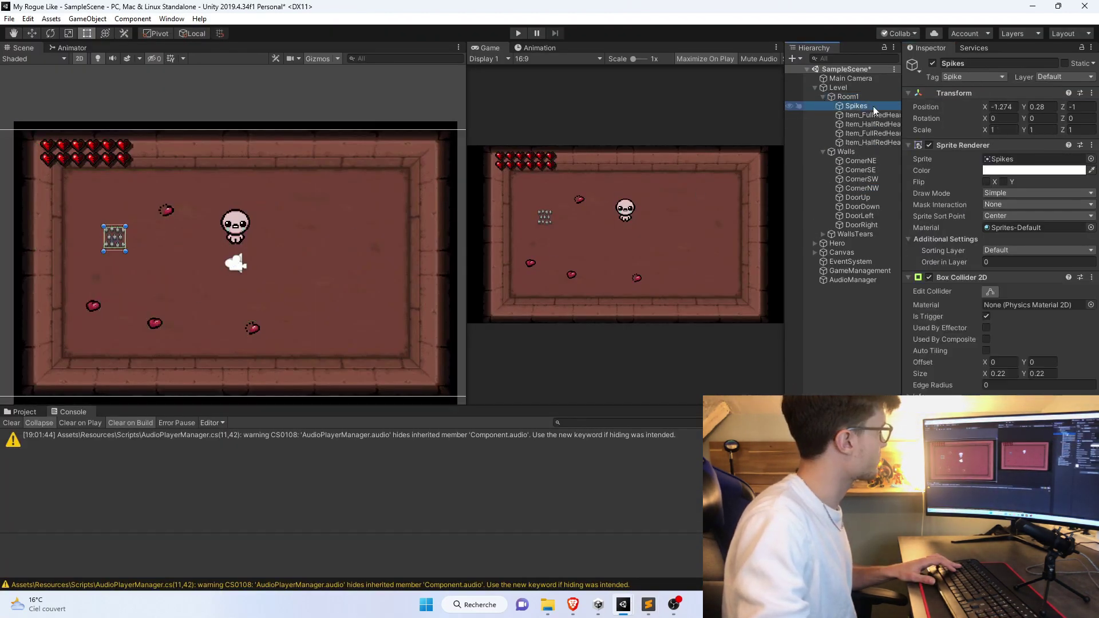
key(Down)
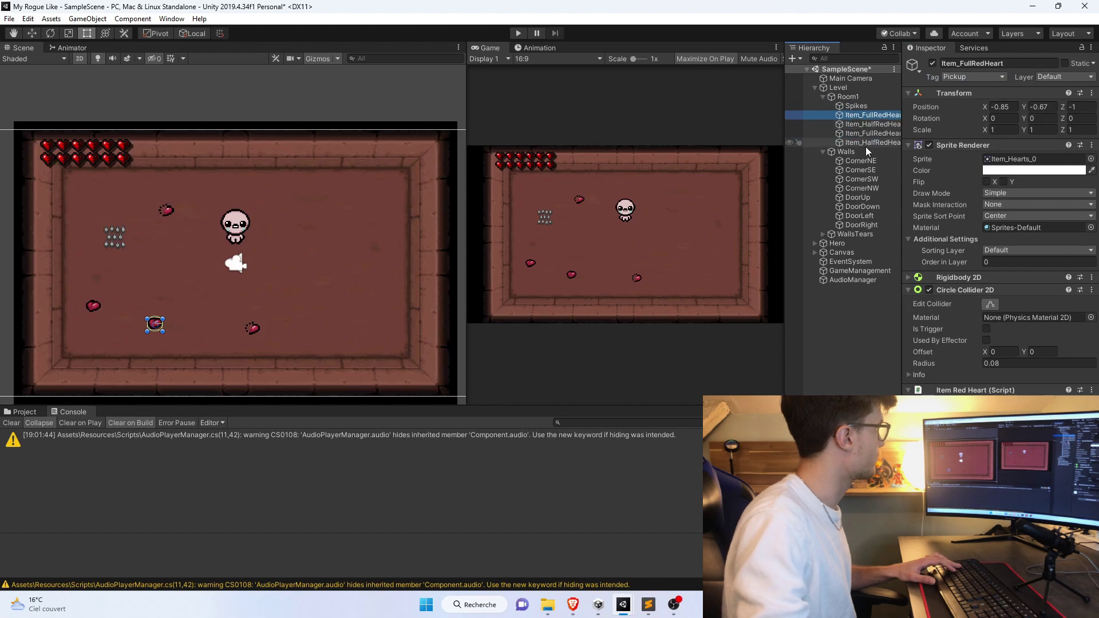
click(517, 35)
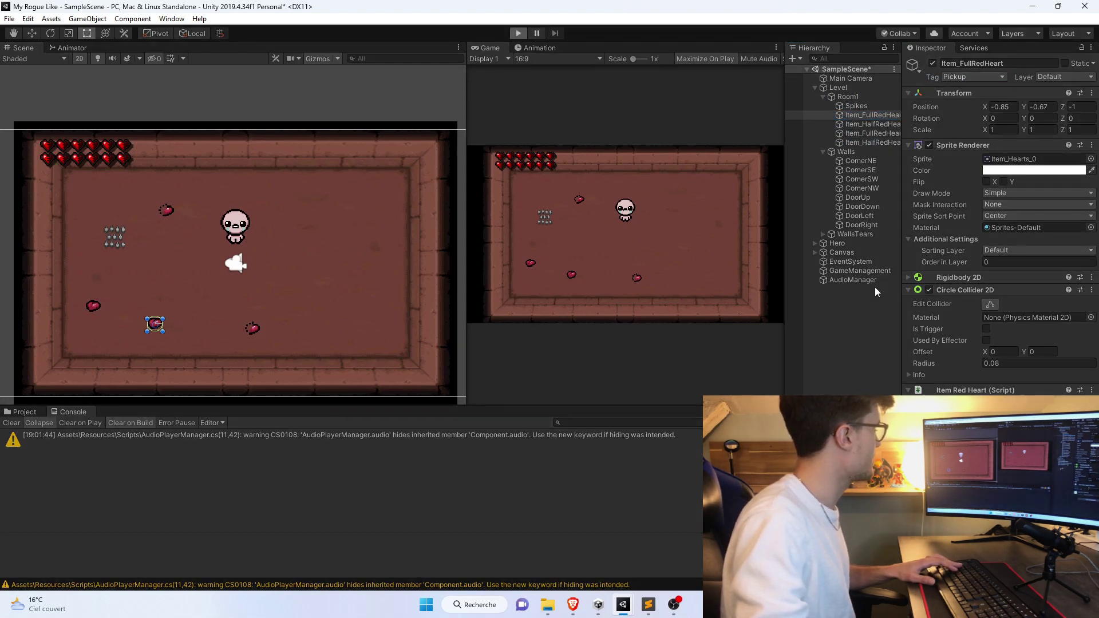
key(Left)
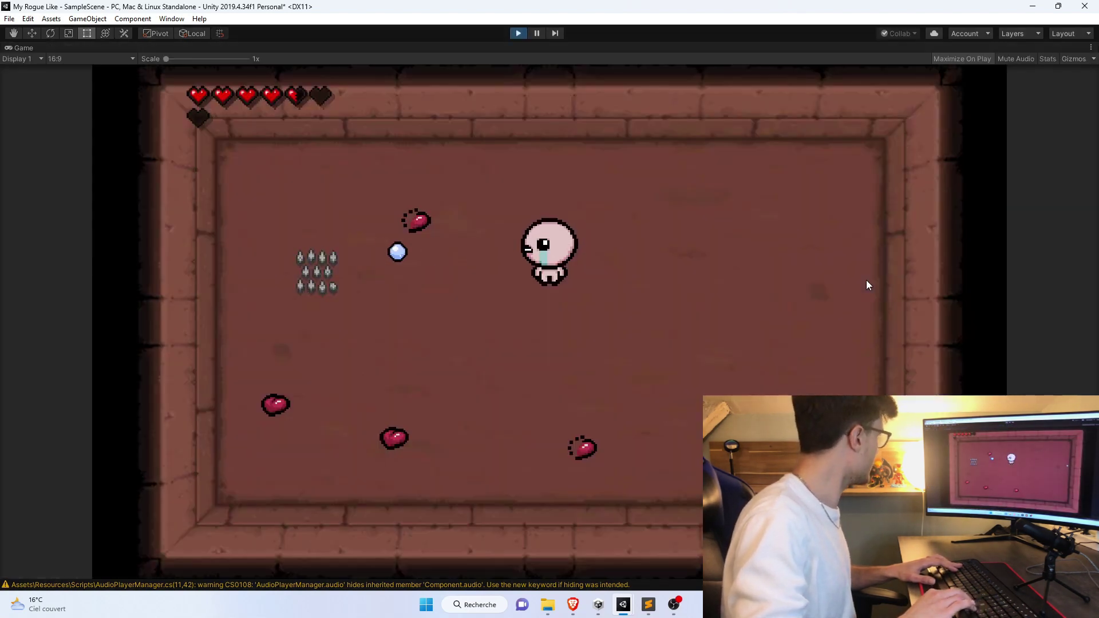
key(Left)
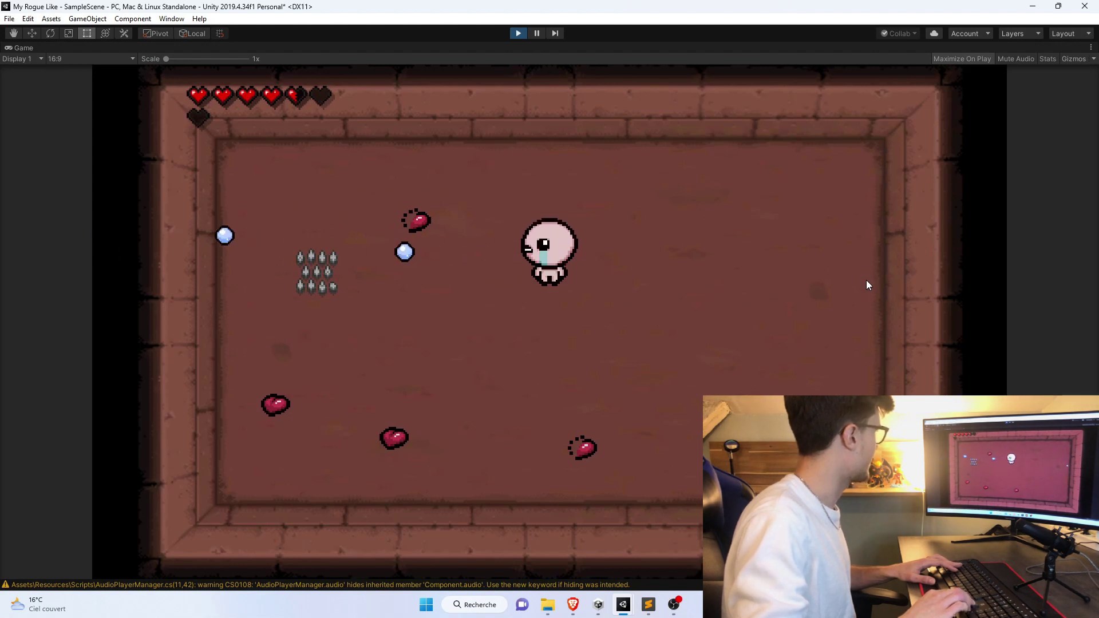
key(Left)
key(w)
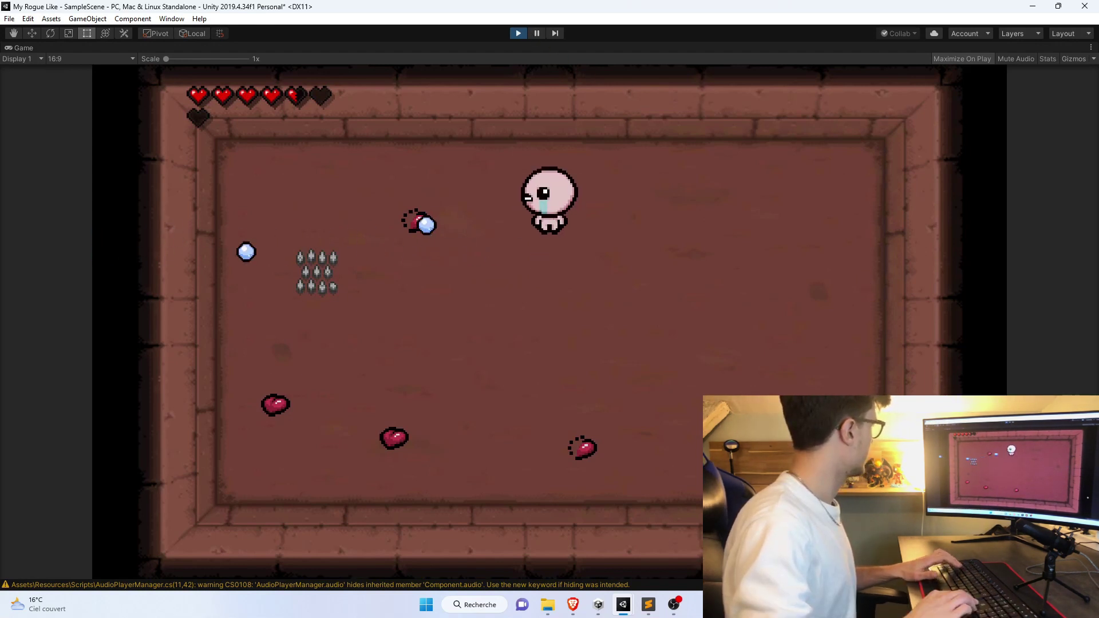
key(Left)
key(s)
key(a)
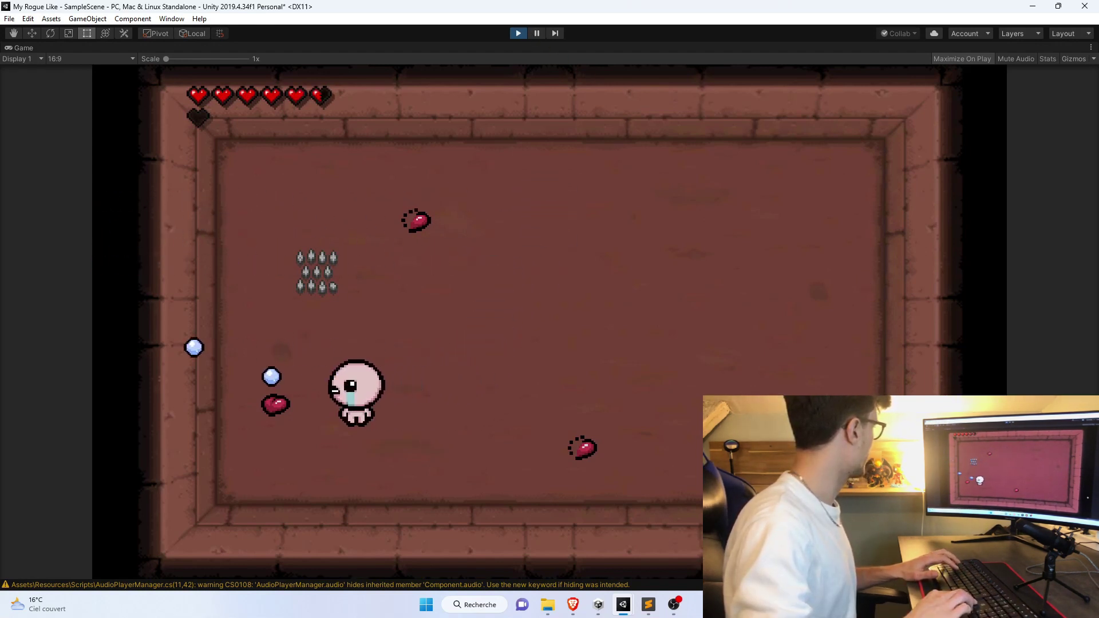
key(Left)
key(w)
key(a)
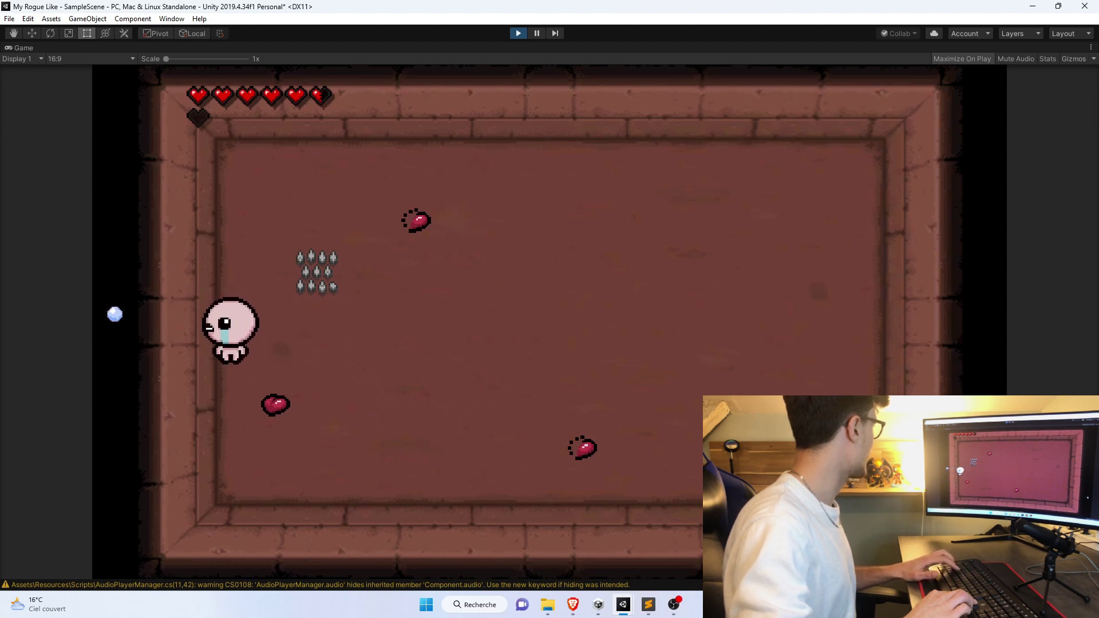
key(Right)
key(d)
key(w)
key(s)
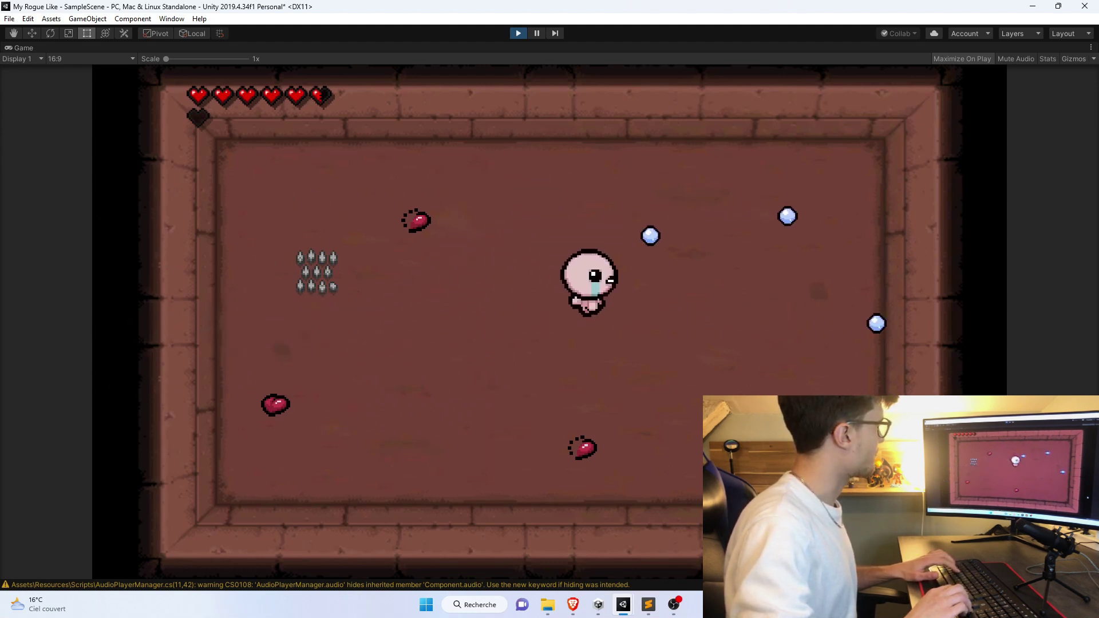
key(s)
key(w)
key(a)
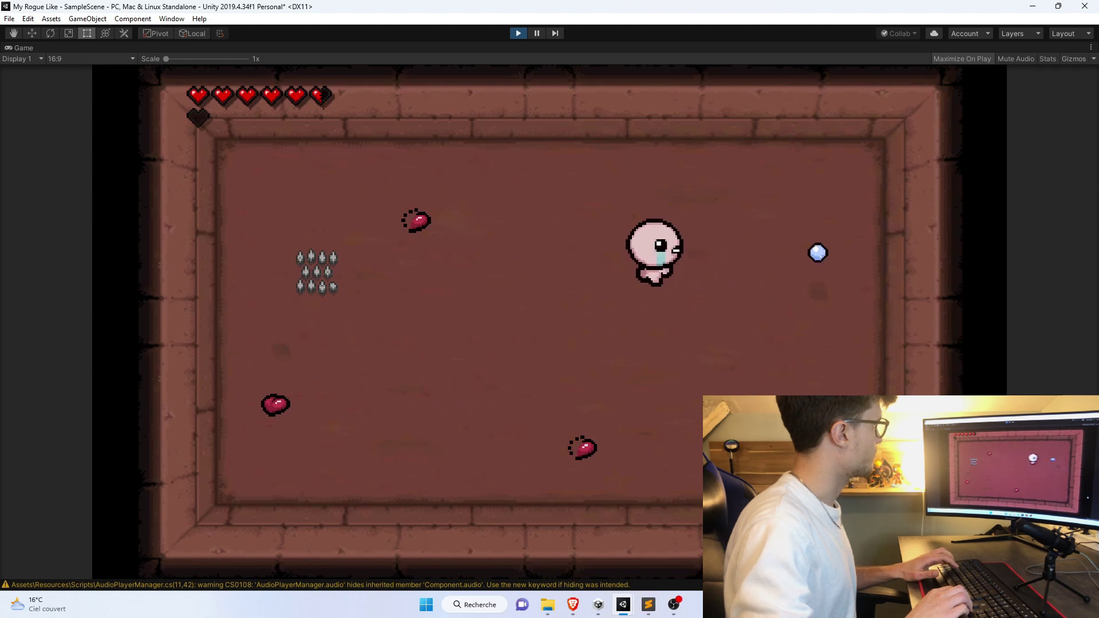
key(ctrl+p)
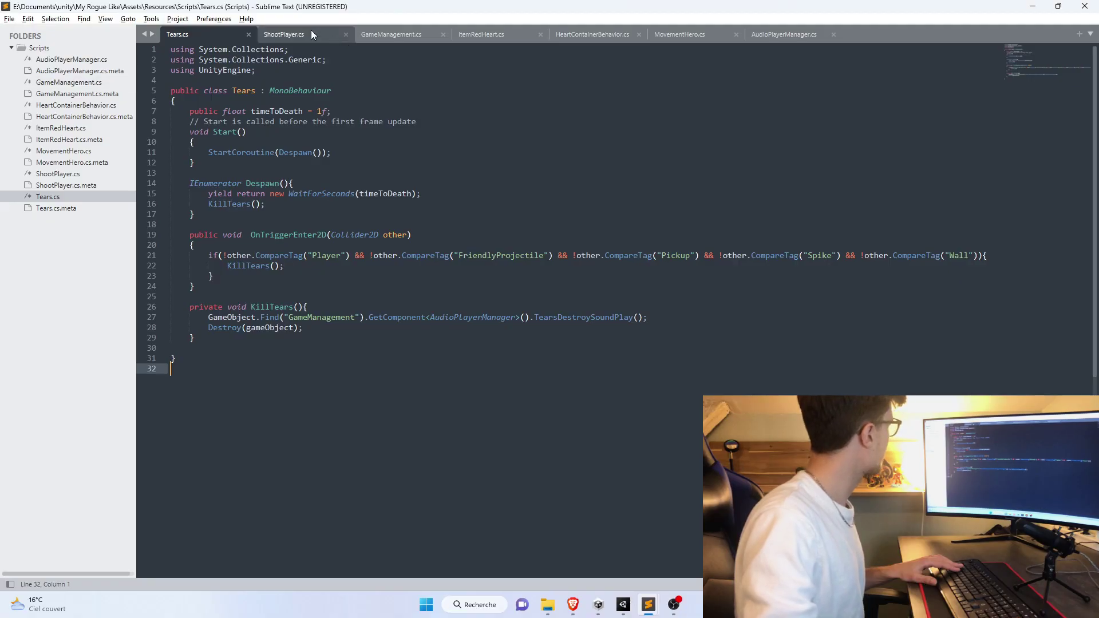
- Add a serialized private Rigidbody2D rbHero field to the ShootPlayer script
click(312, 35)
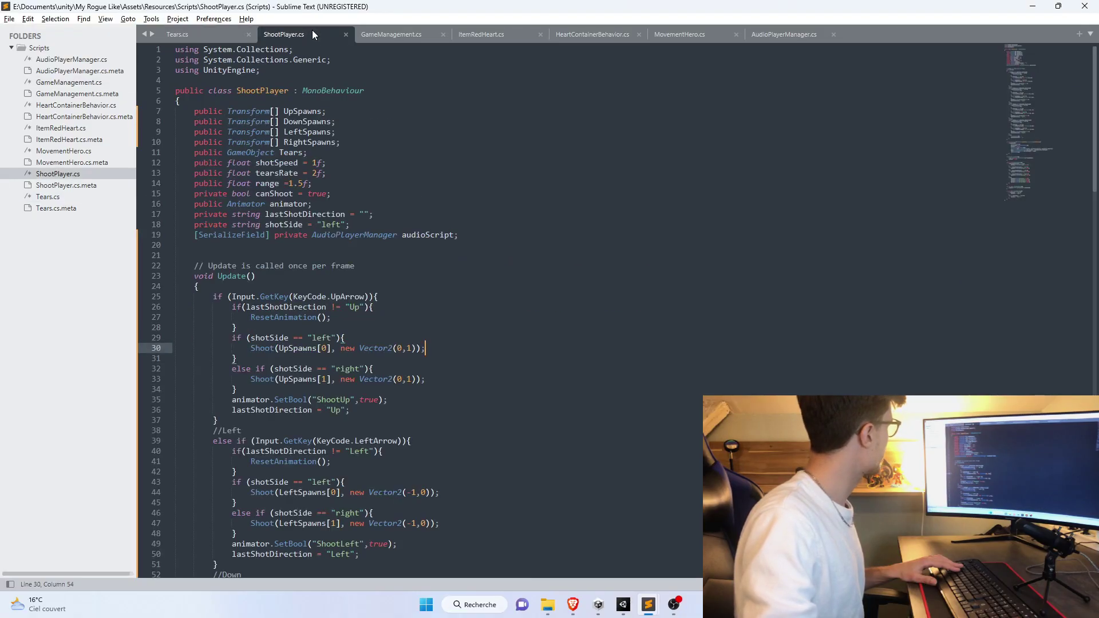
click(423, 227)
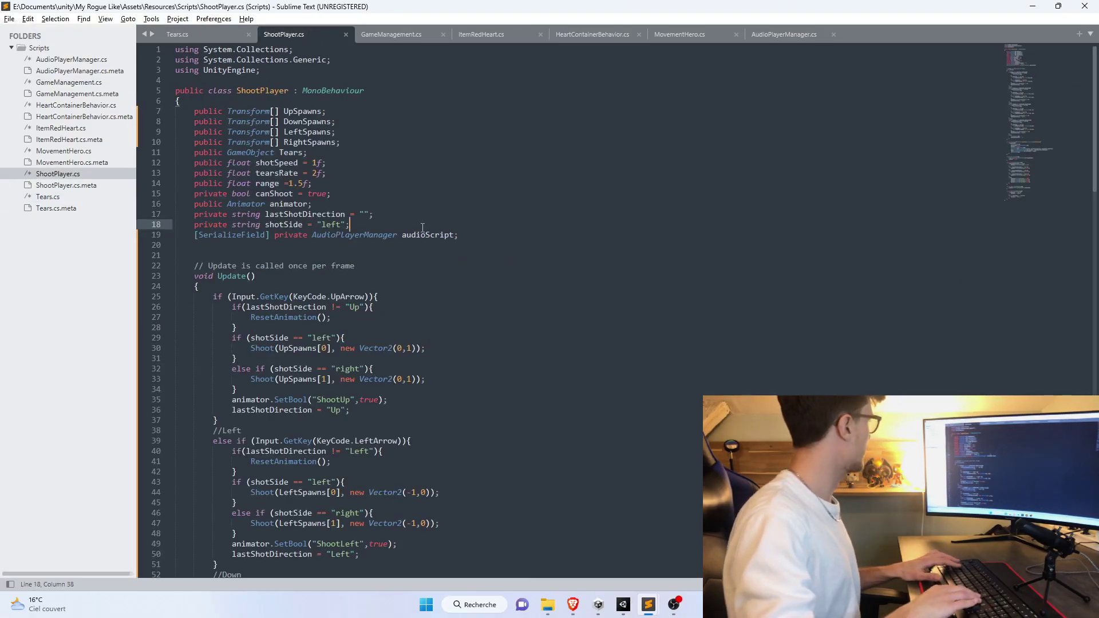
key(Return)
text([])
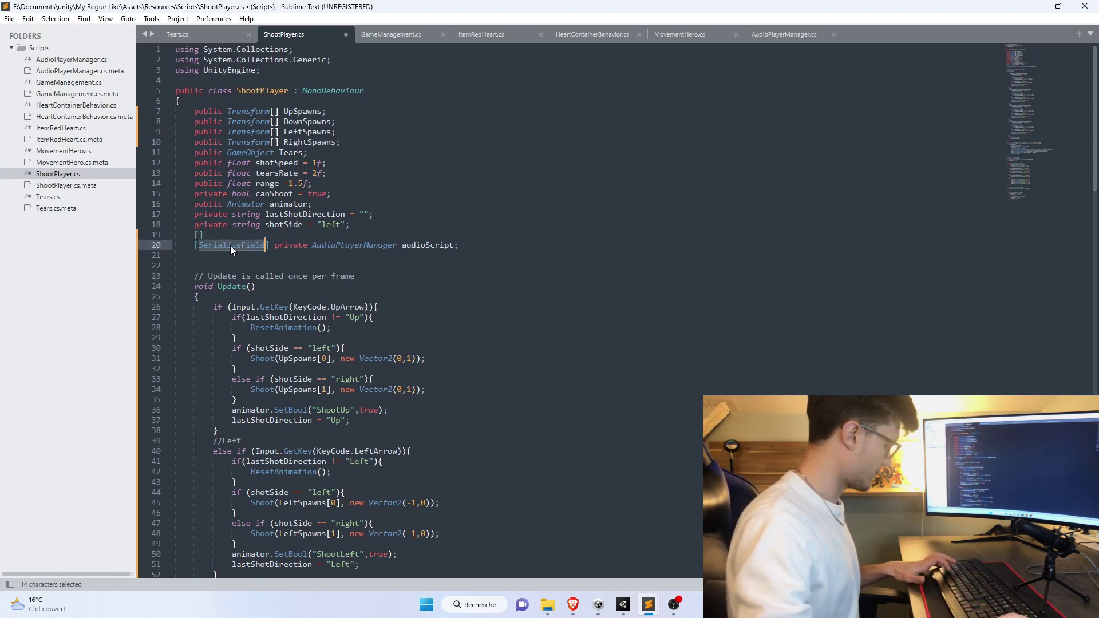
click(199, 235)
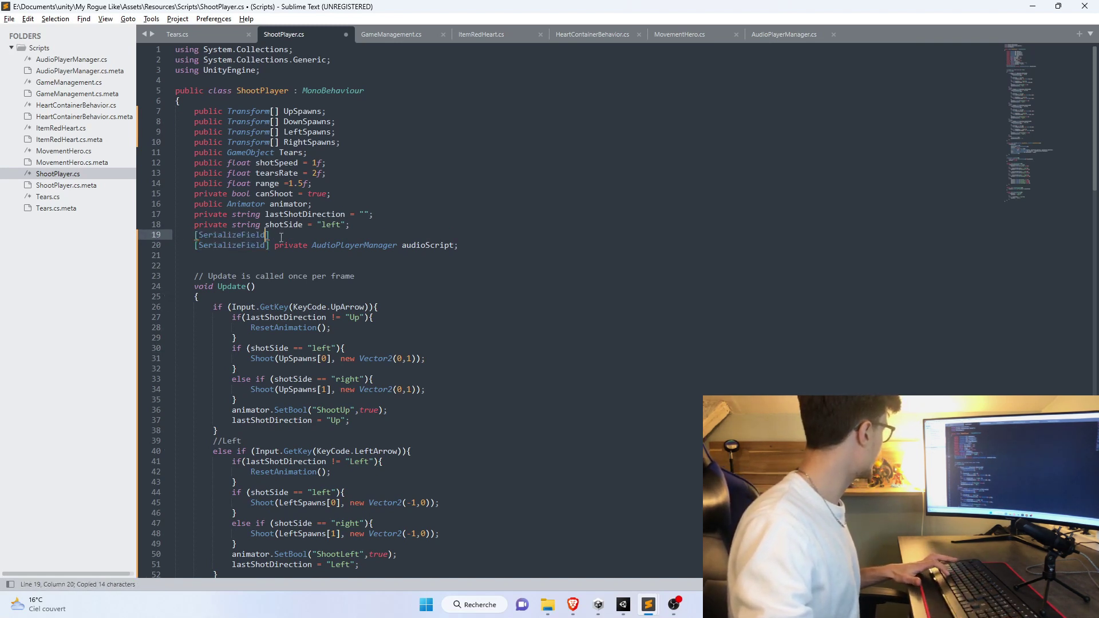
key(Right)
text(priva)
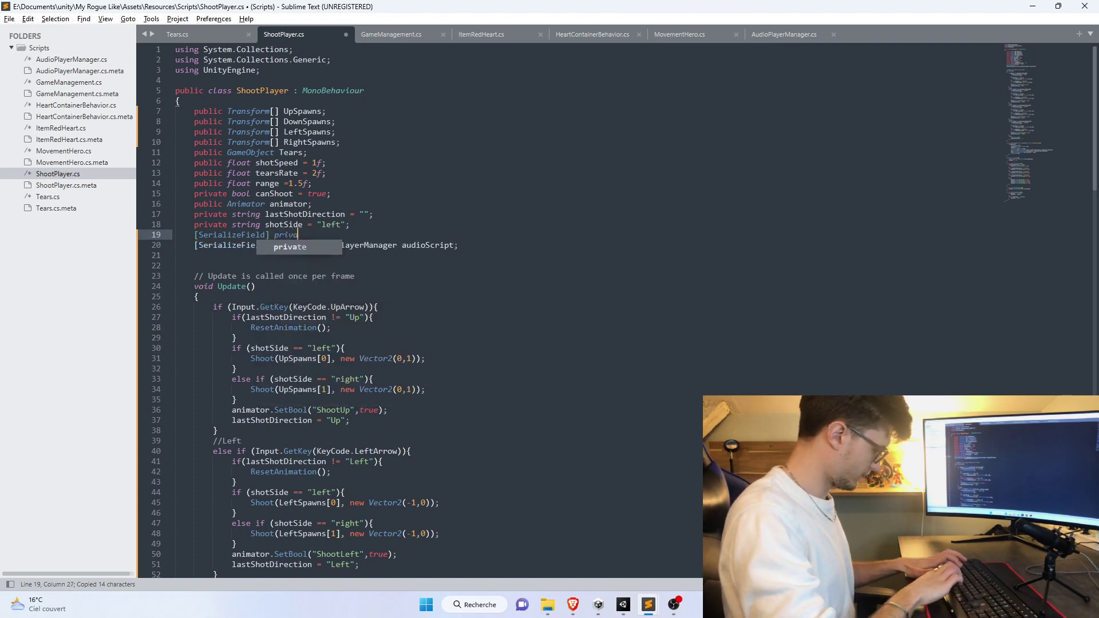
text(te )
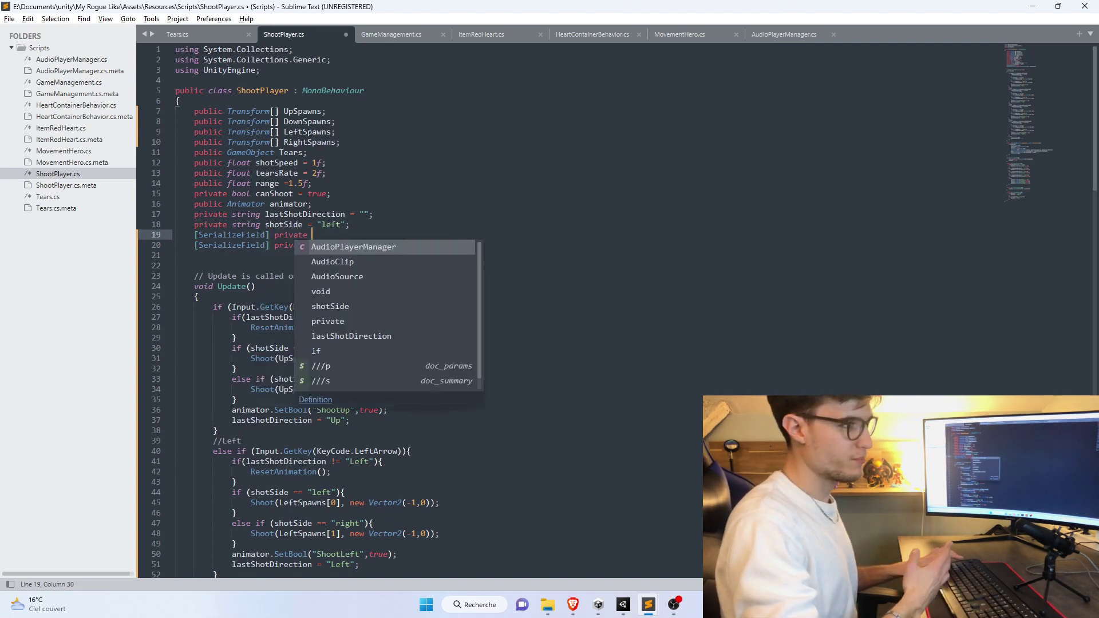
text(Rigidbody2D)
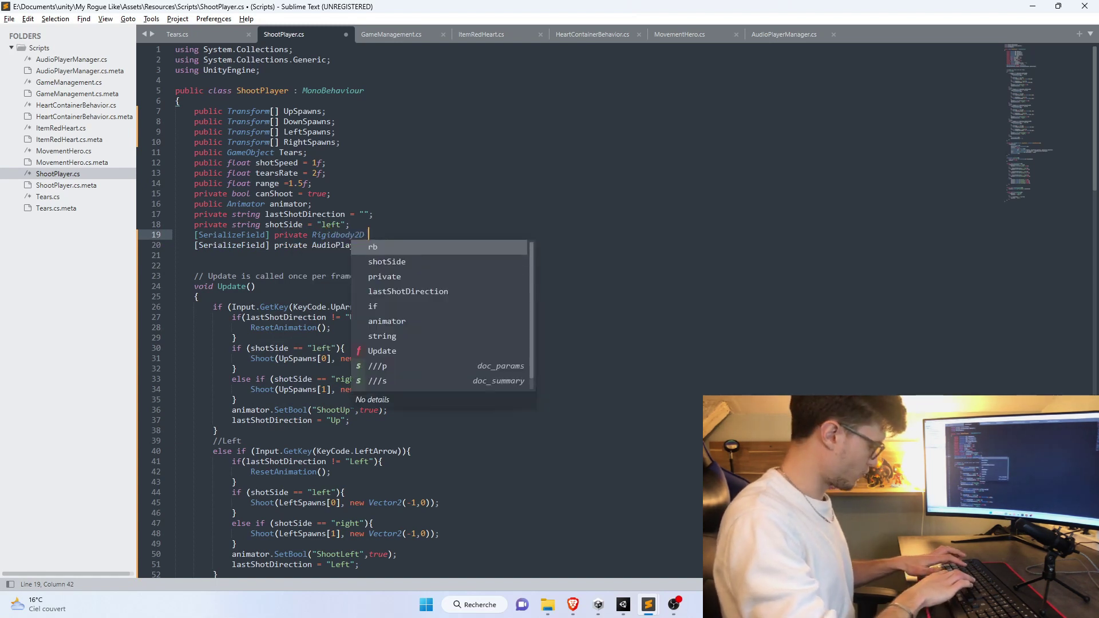
text( rbHero;)
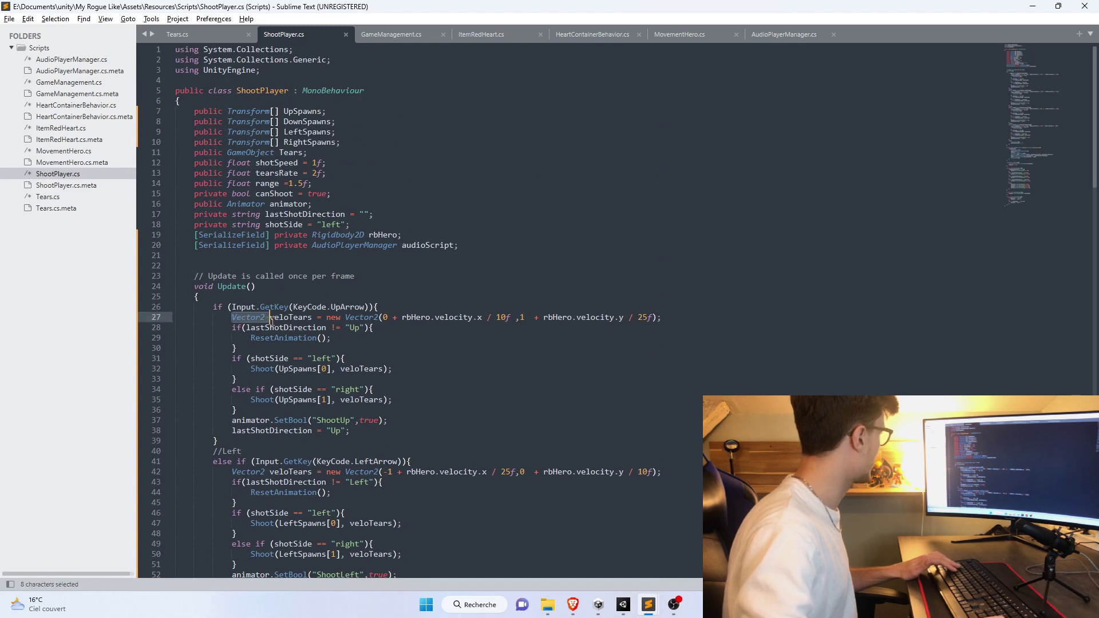
- Make the up-shot veloTears add rbHero's velocity, x divided by 10f and y by 25f
double_click(299, 316)
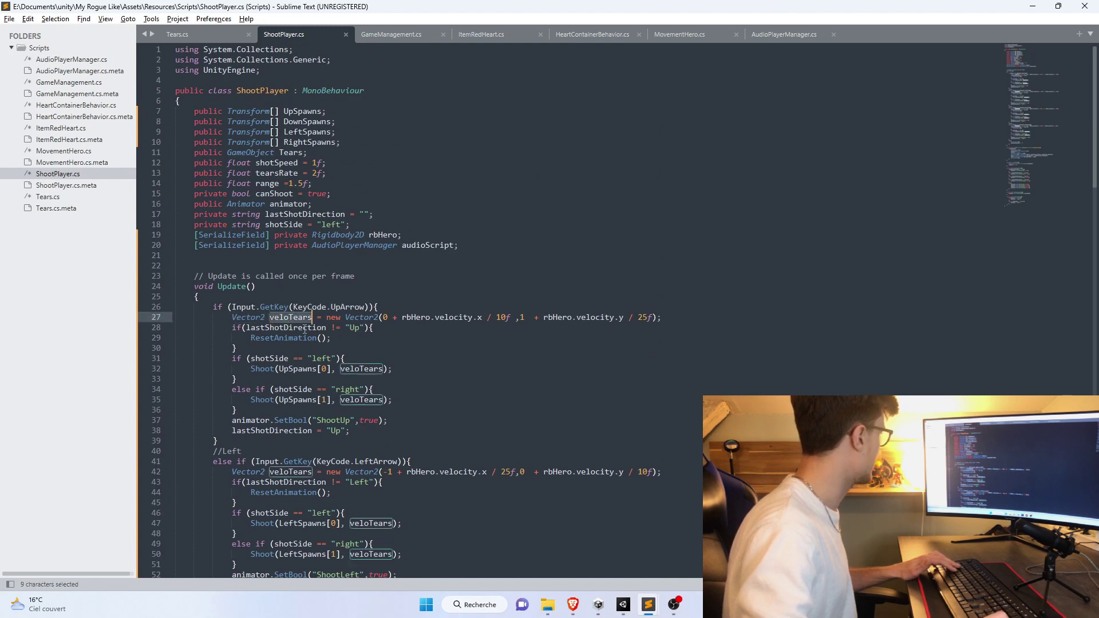
drag(378, 306, 225, 310)
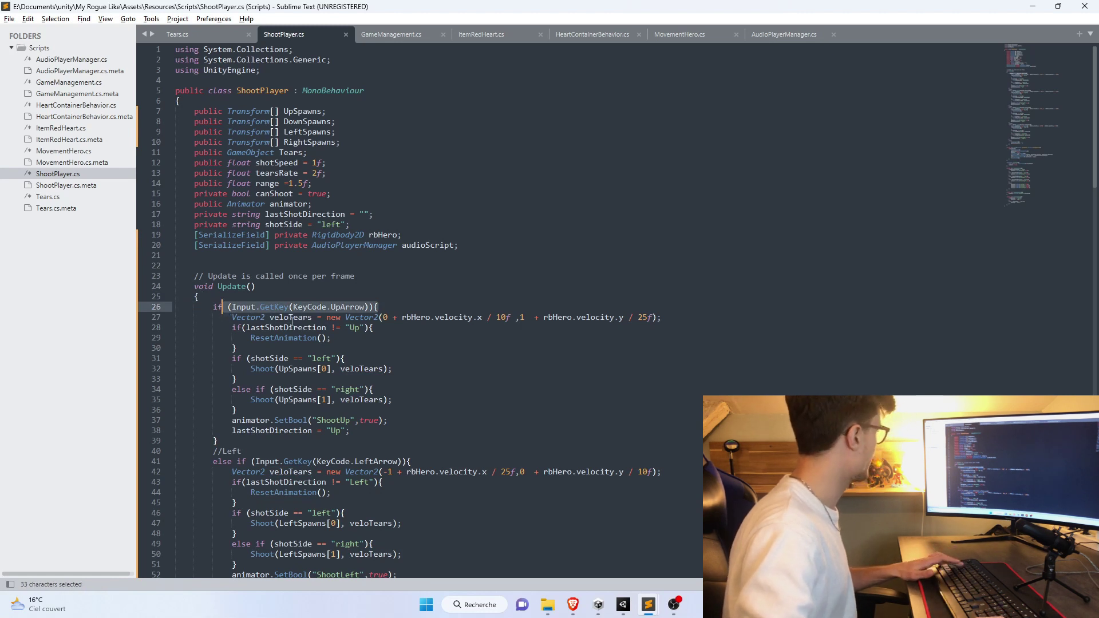
drag(324, 319, 361, 316)
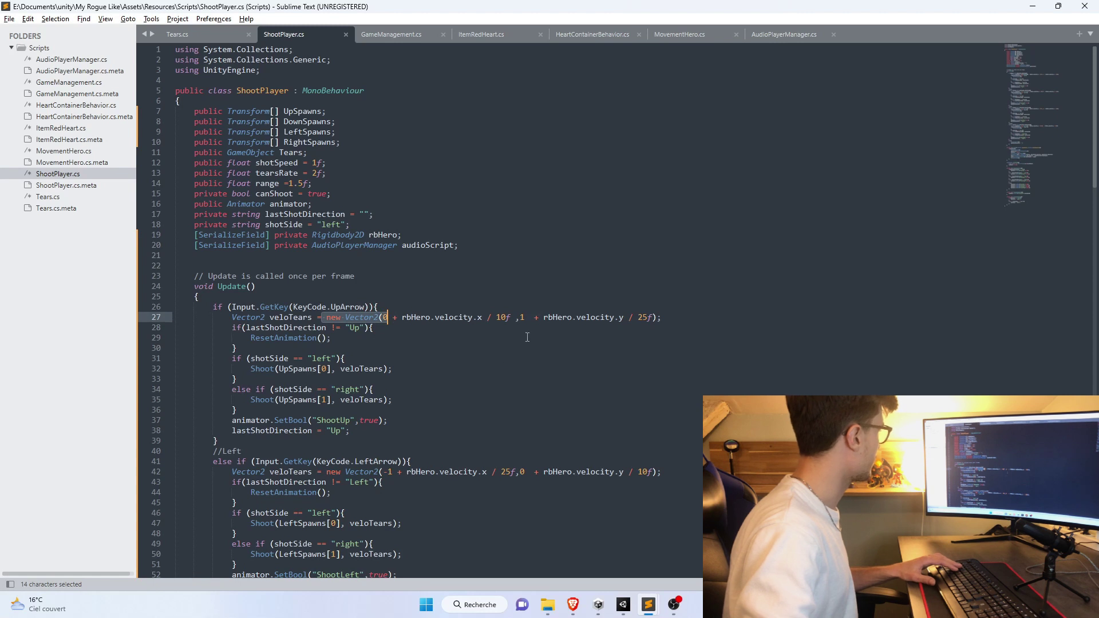
key(ctrl+shift+m)
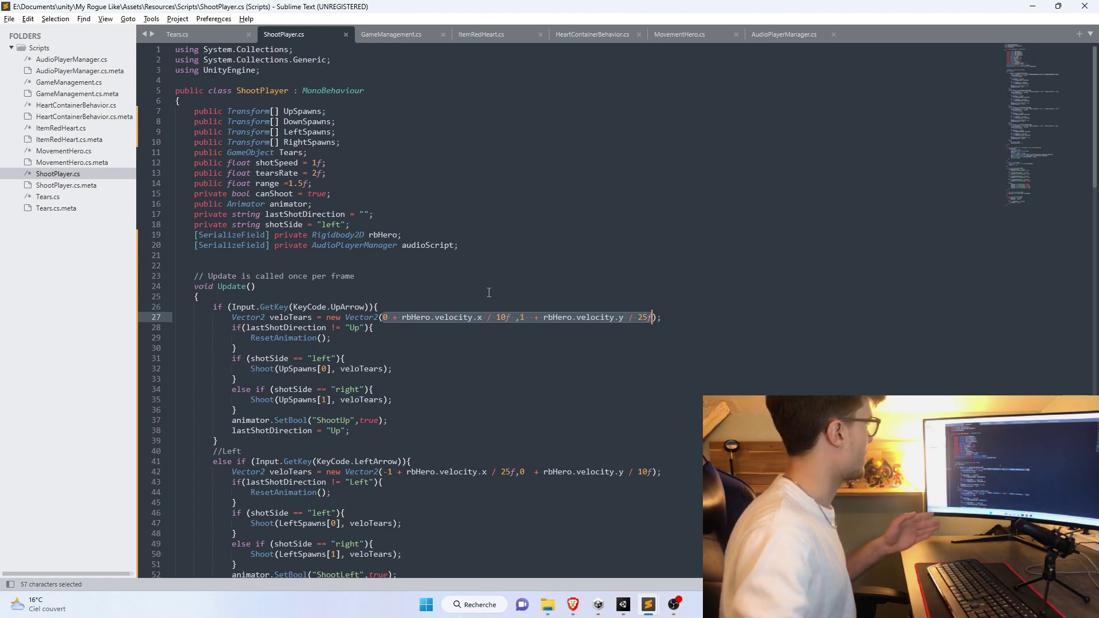
key(Down)
key(Down)
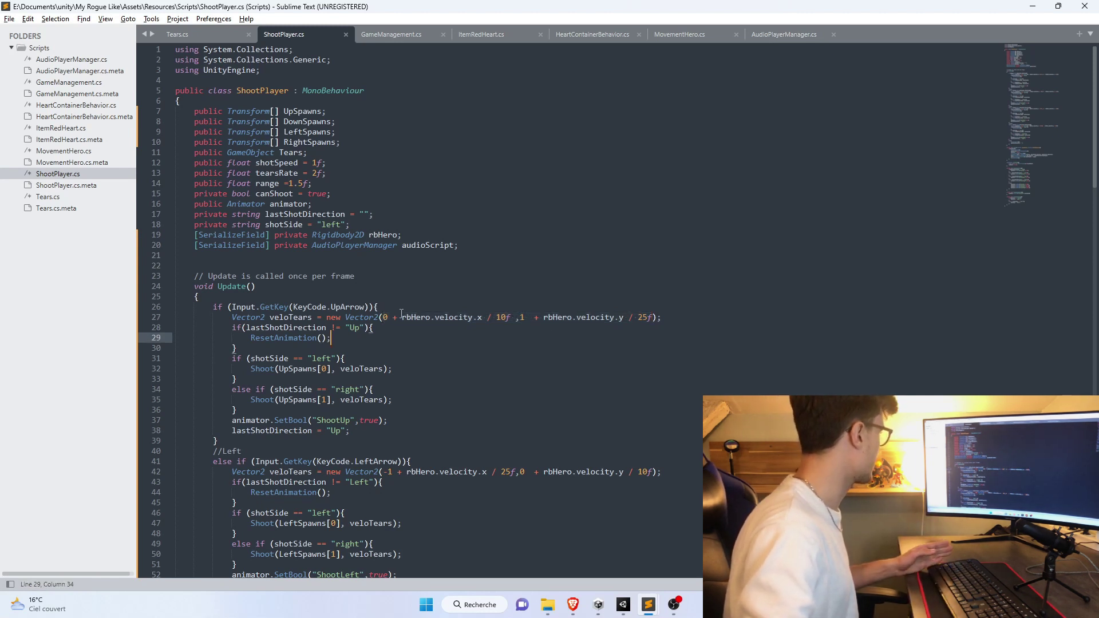
drag(402, 316, 488, 318)
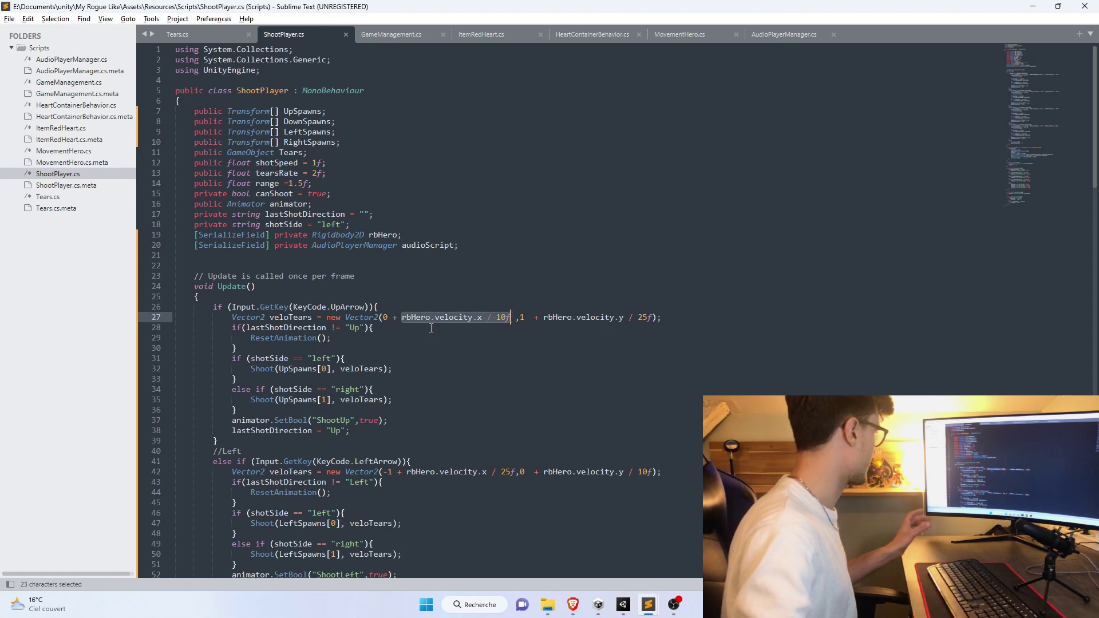
drag(515, 318, 398, 318)
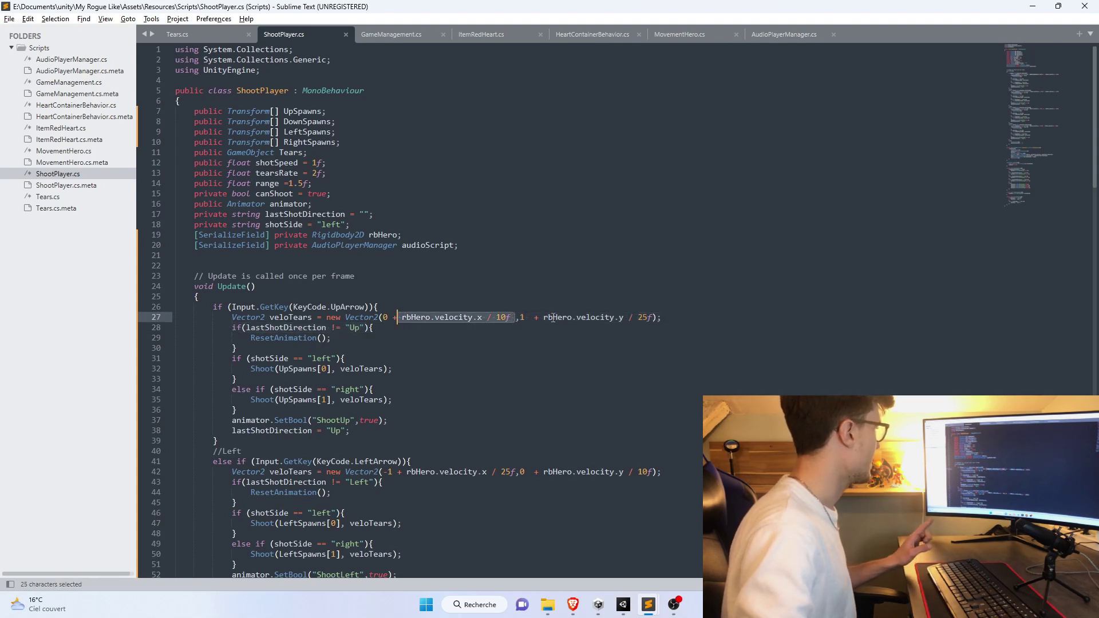
drag(544, 318, 657, 318)
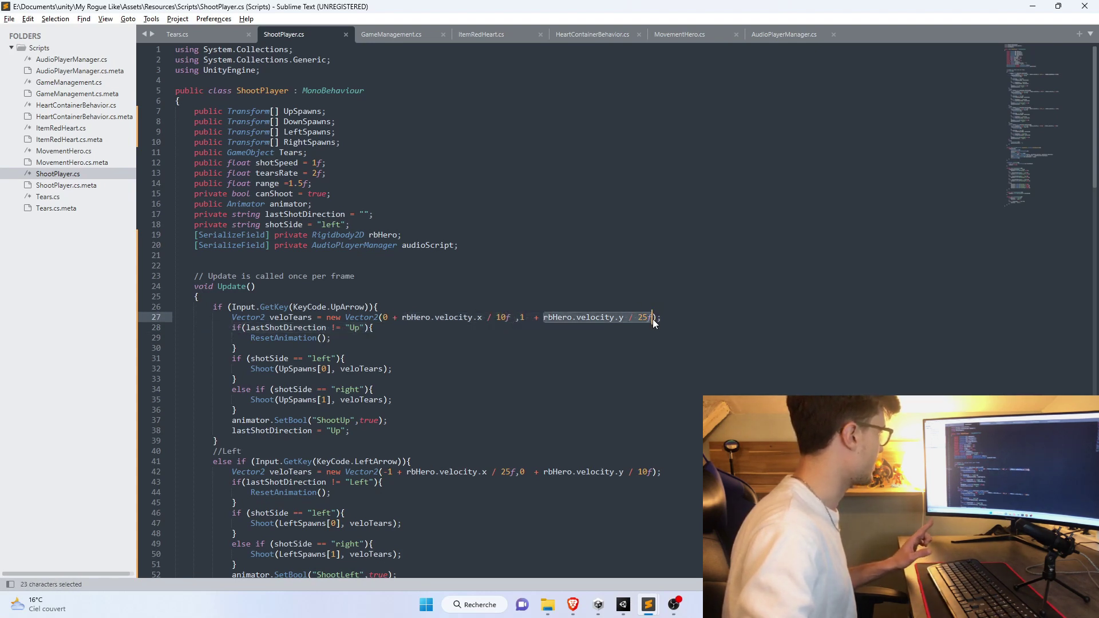
click(393, 399)
- Apply the same rbHero velocity terms to the left, down and right shot branches
scroll(374, 359, down, 4)
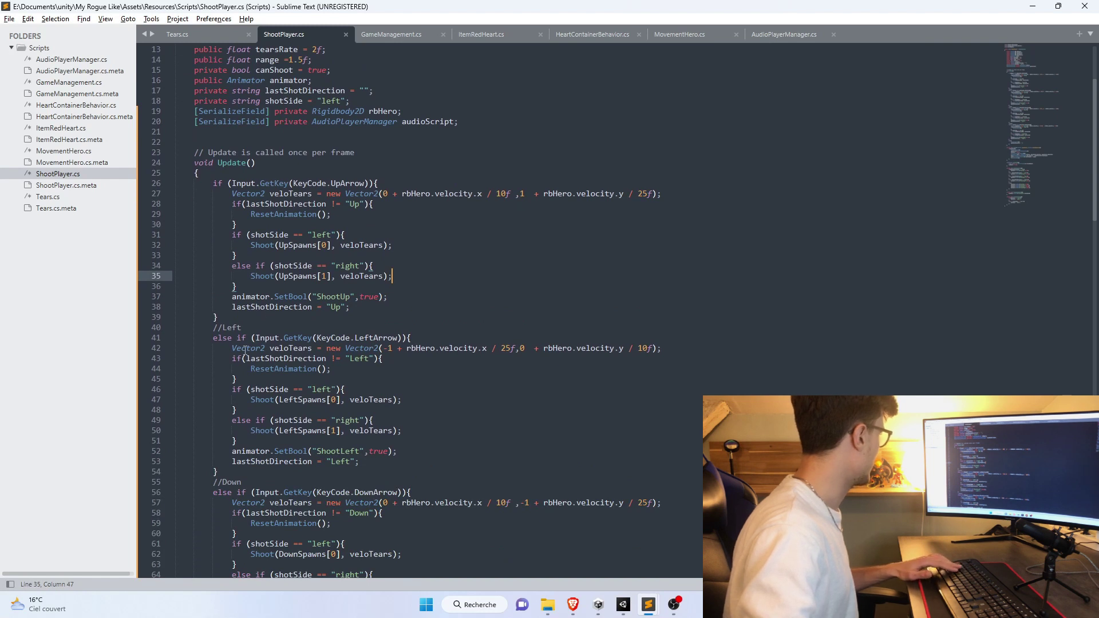
drag(228, 349, 444, 349)
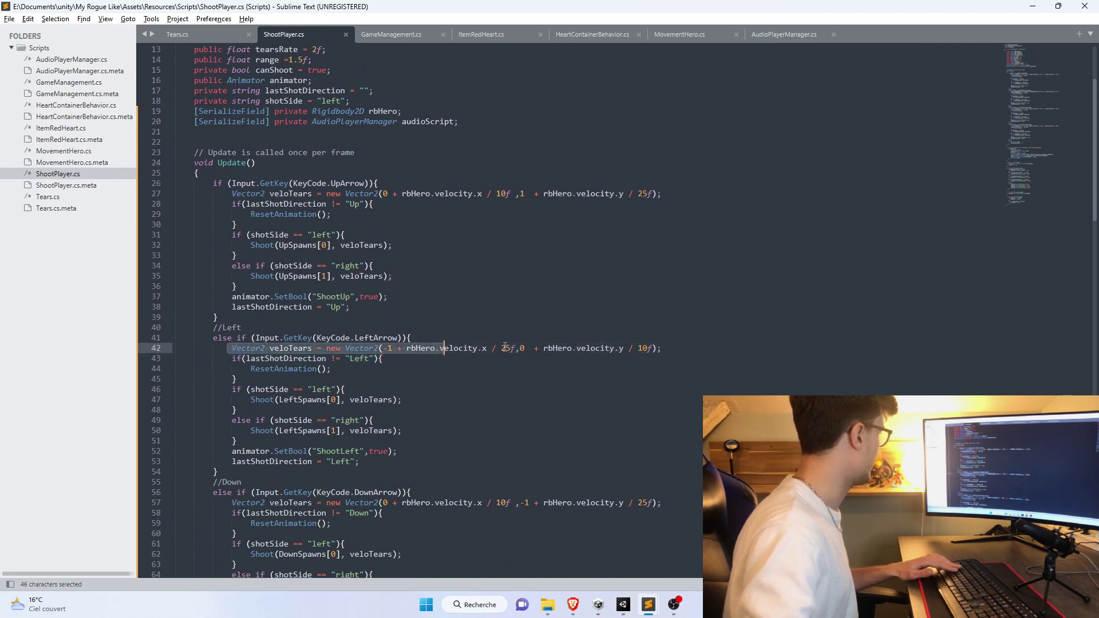
click(453, 365)
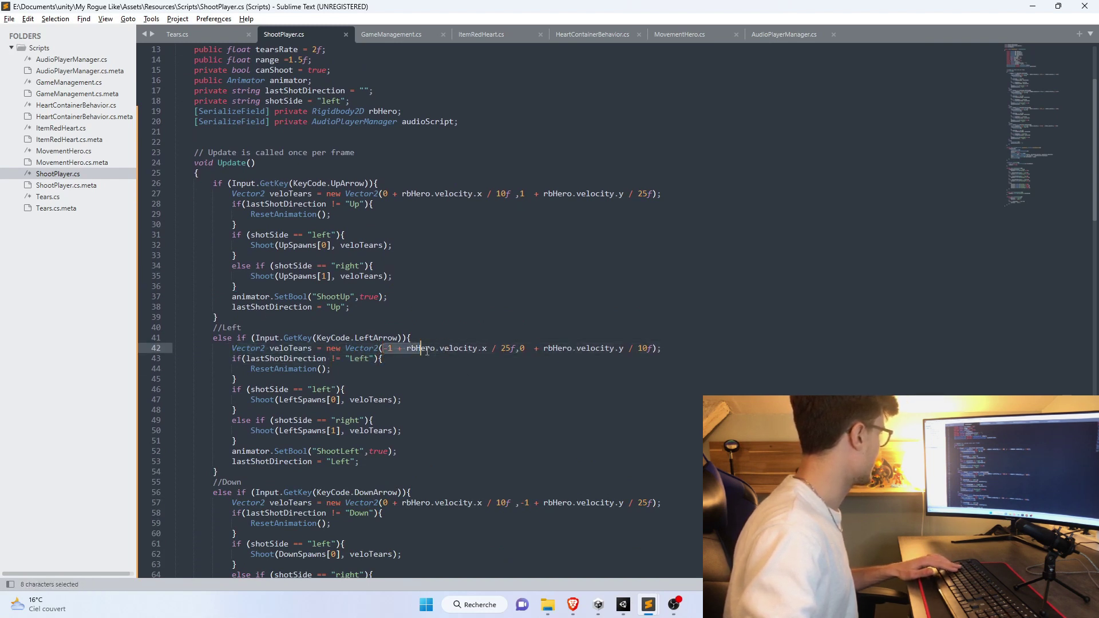
drag(427, 352, 497, 350)
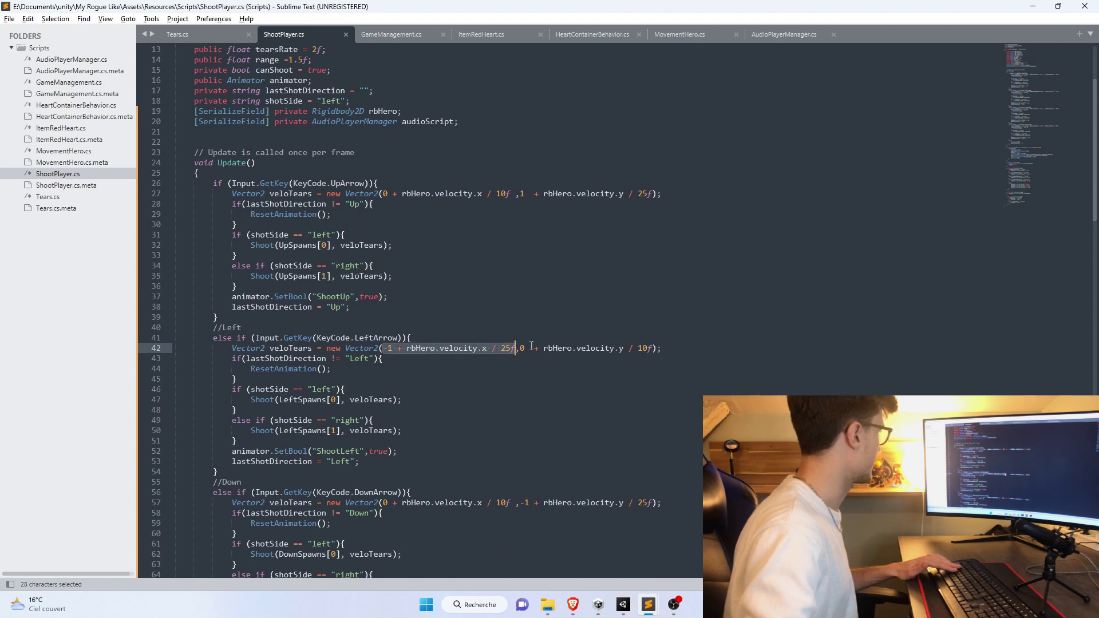
drag(525, 348, 653, 351)
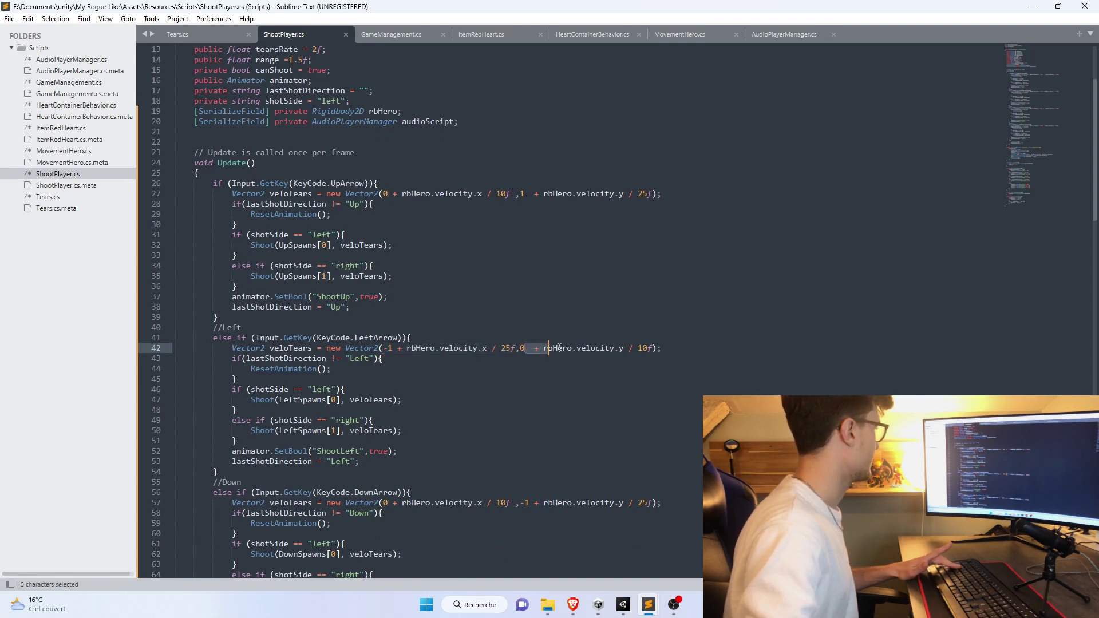
scroll(696, 350, down, 9)
drag(384, 224, 609, 228)
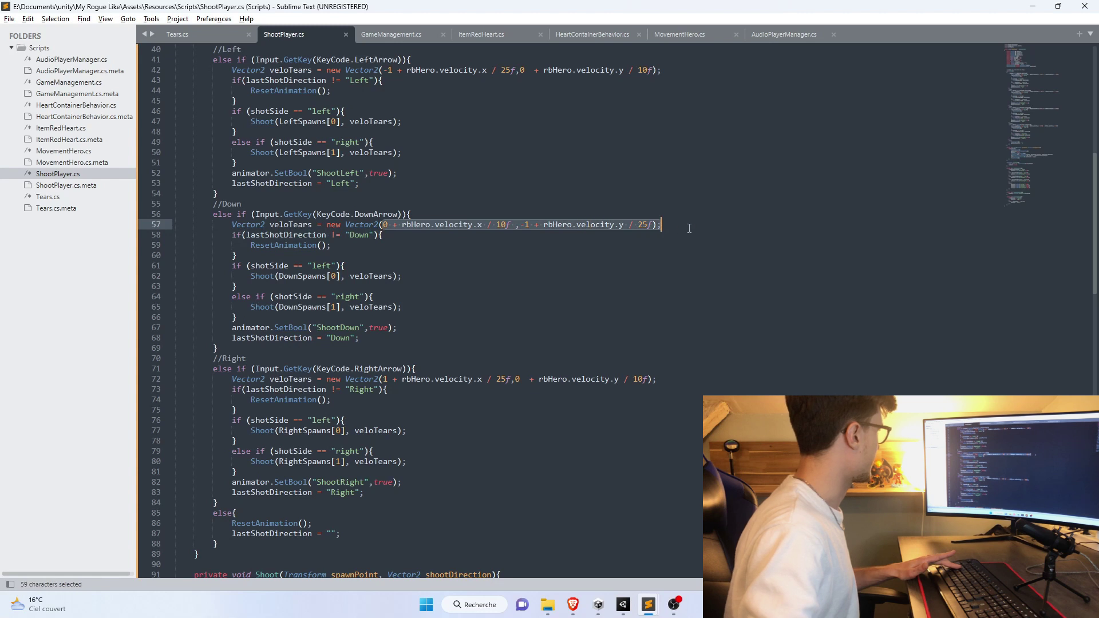
drag(690, 227, 406, 226)
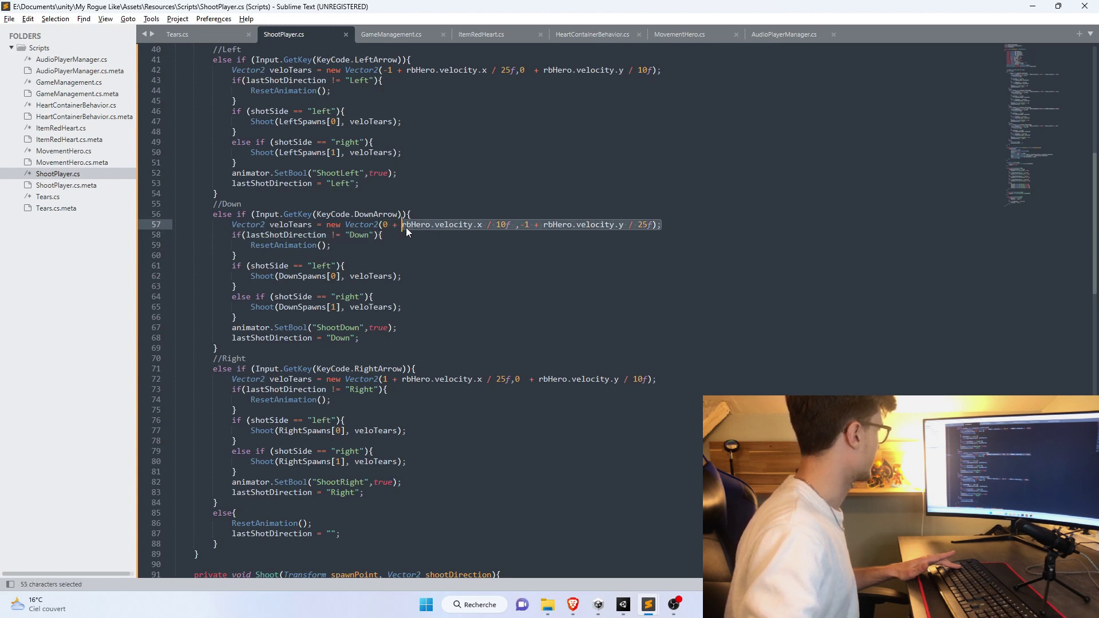
click(450, 224)
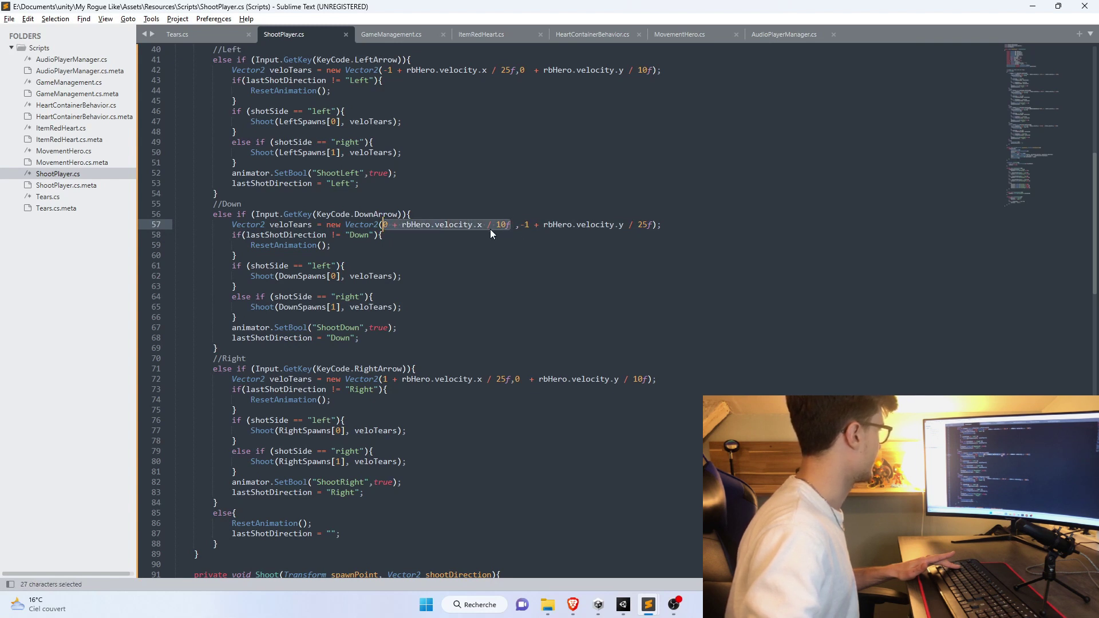
drag(518, 226, 658, 225)
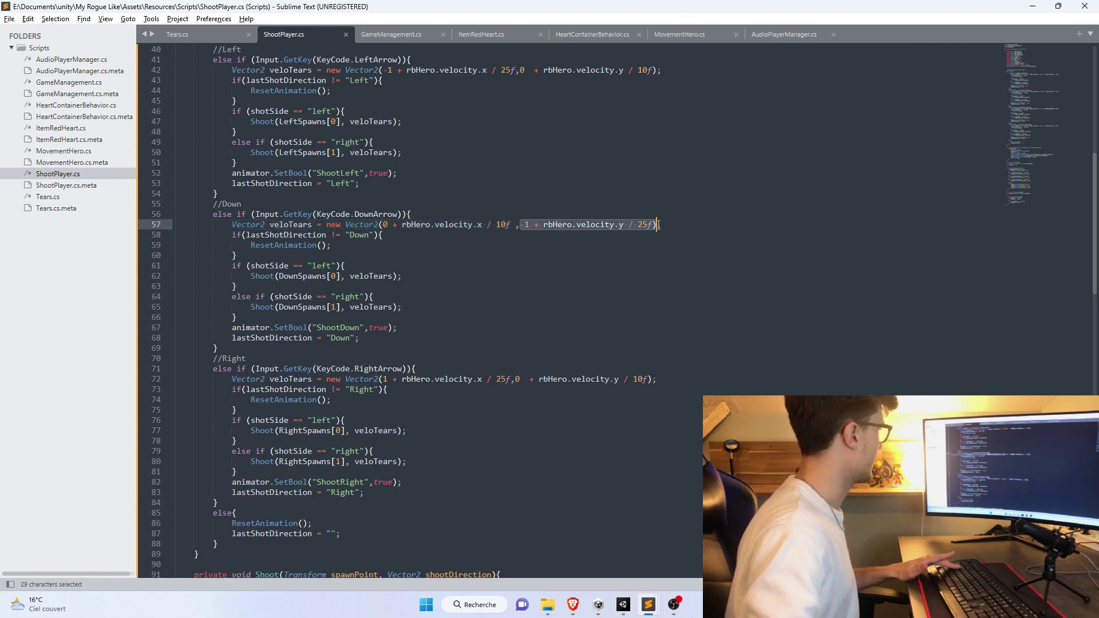
drag(664, 380, 241, 380)
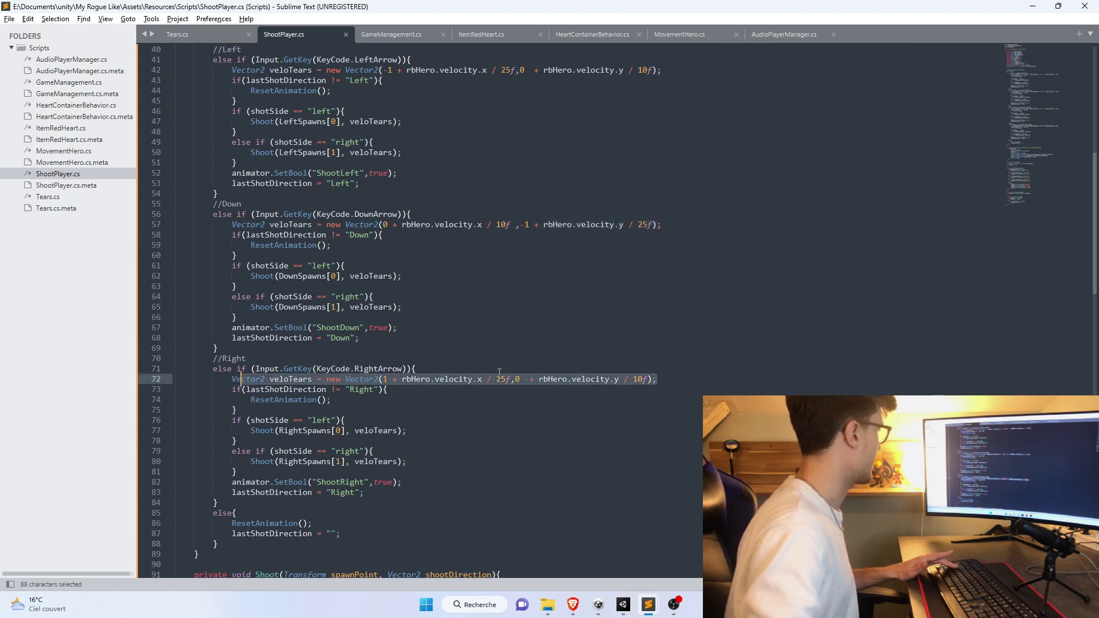
key(alt+Tab)
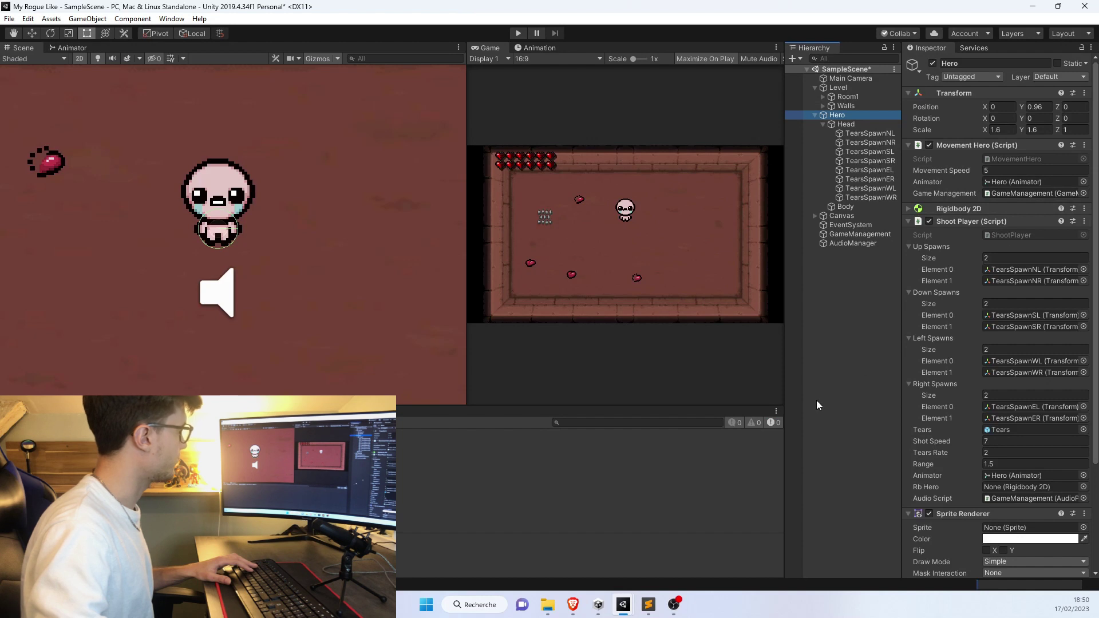
- Assign the Hero's Rigidbody 2D to the Rb Hero field and start Play mode
click(1084, 488)
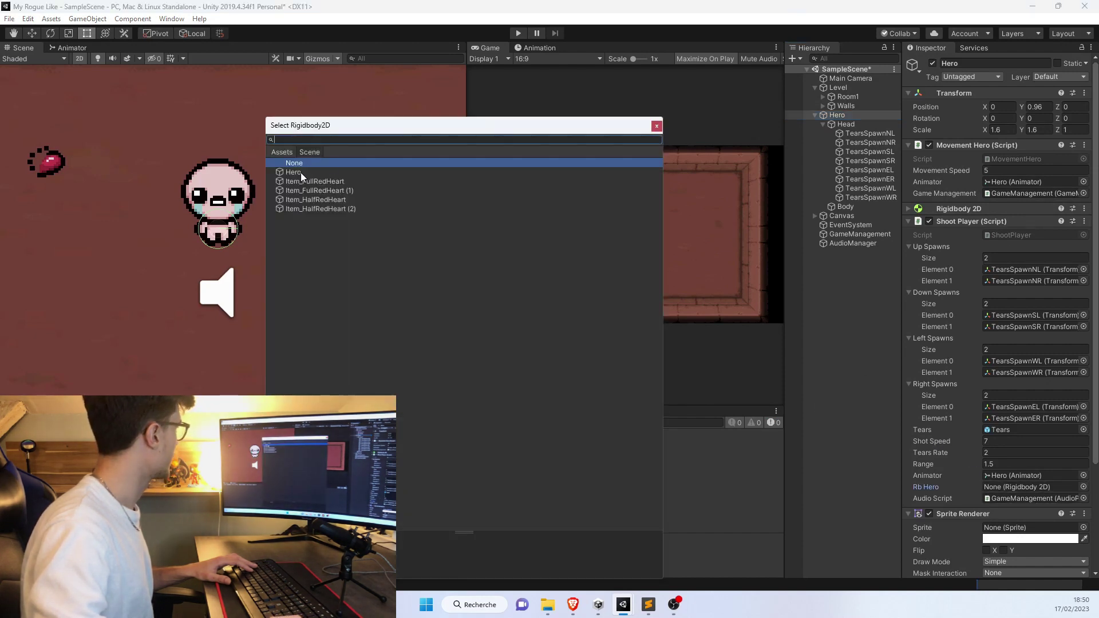
double_click(301, 173)
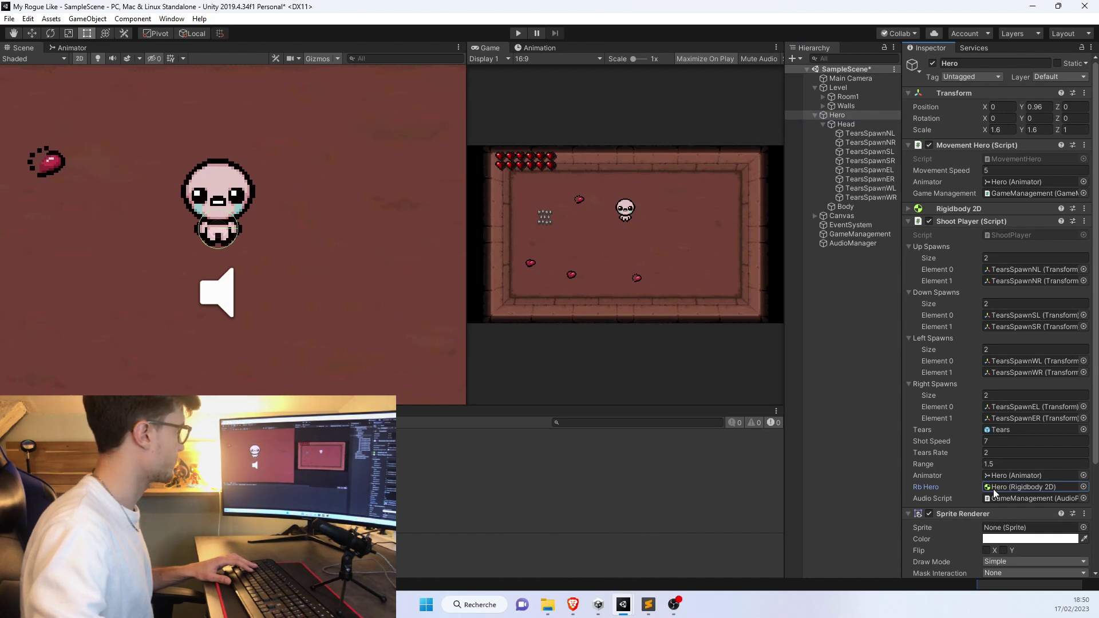
key(ctrl+p)
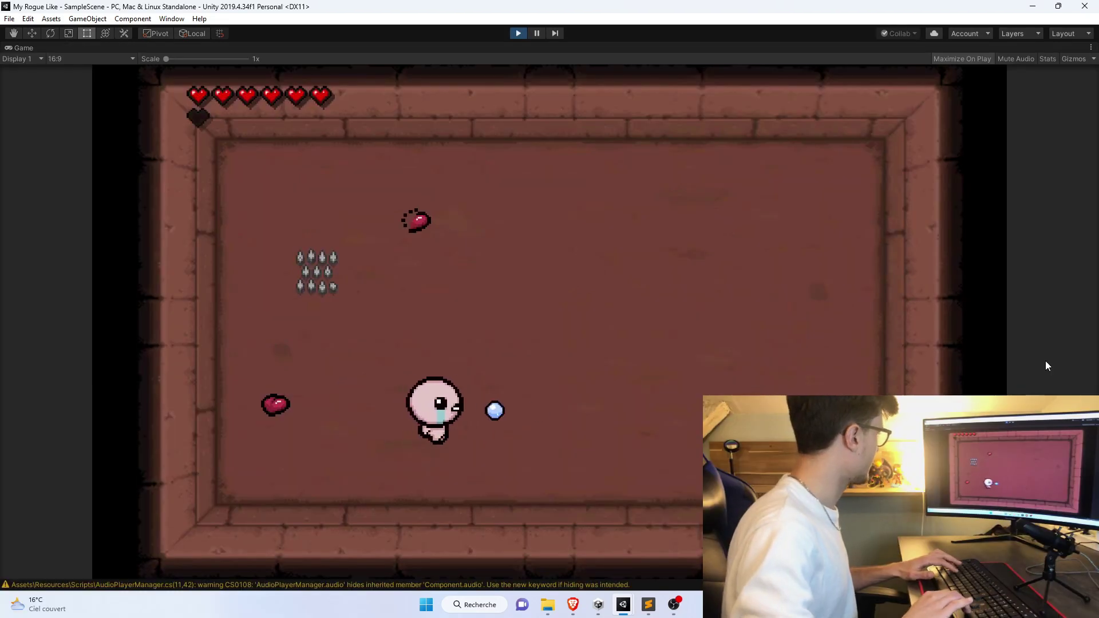
- Move the hero around the room while firing tears right, up and left at the walls
key(d)
key(Right)
key(a)
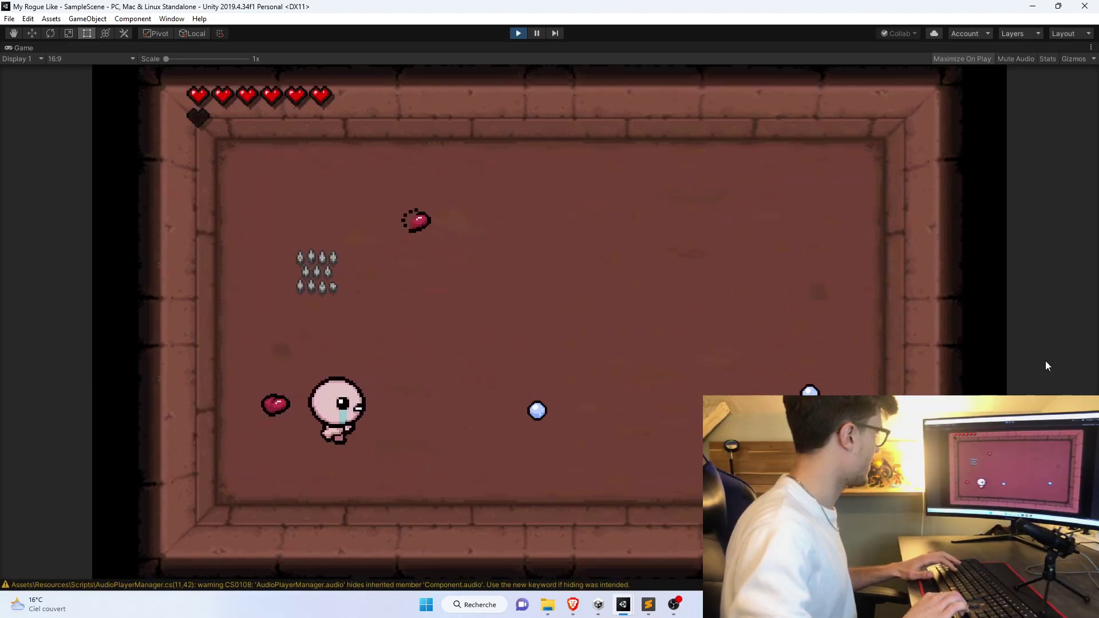
key(d)
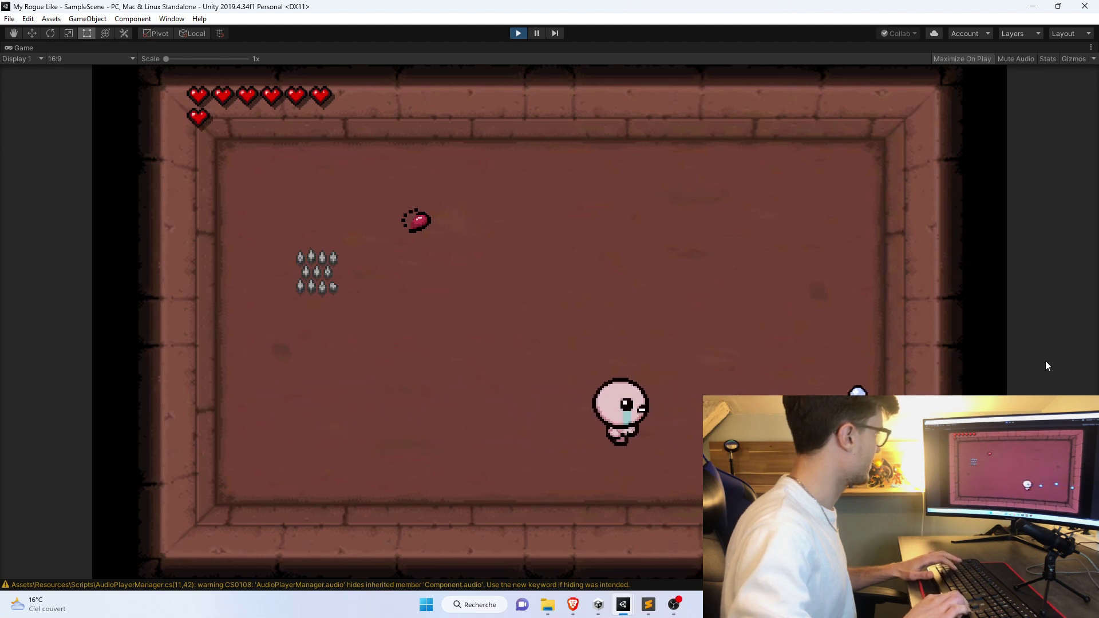
key(a)
key(d)
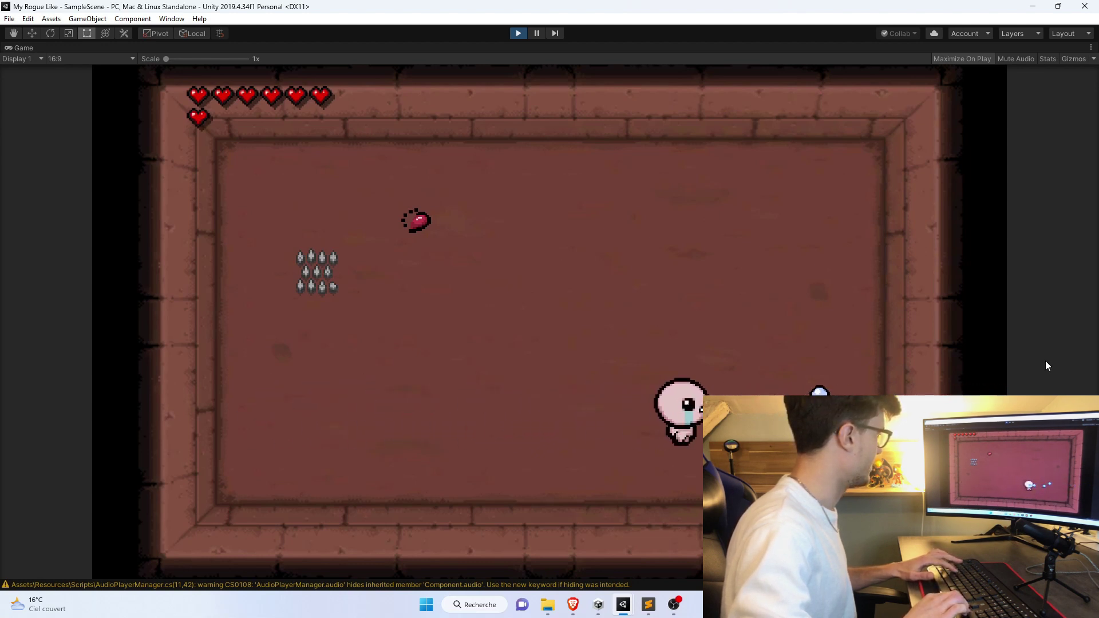
key(a)
key(Up)
key(d)
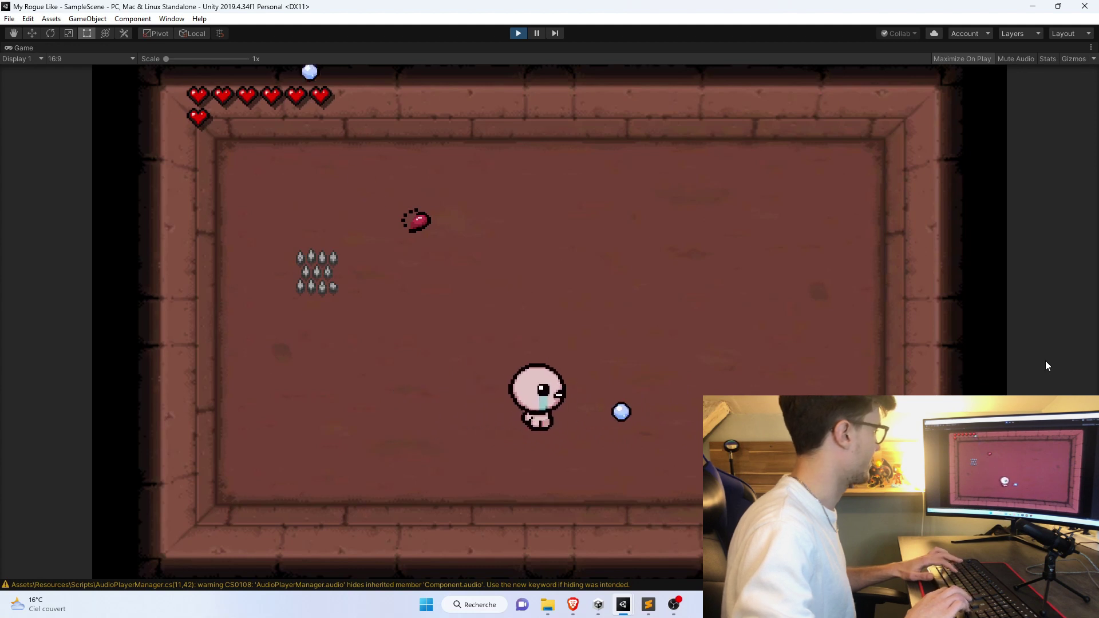
key(d)
key(Left)
- Keep firing tears left while moving the hero up and down, then stop Play mode
key(a)
key(w)
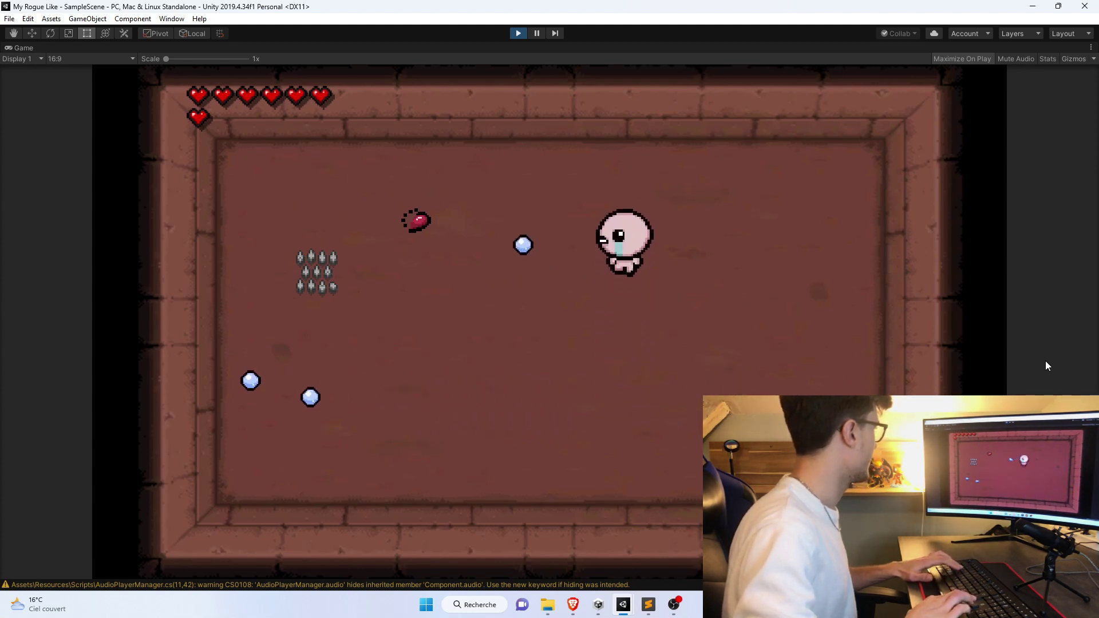
key(s)
key(w)
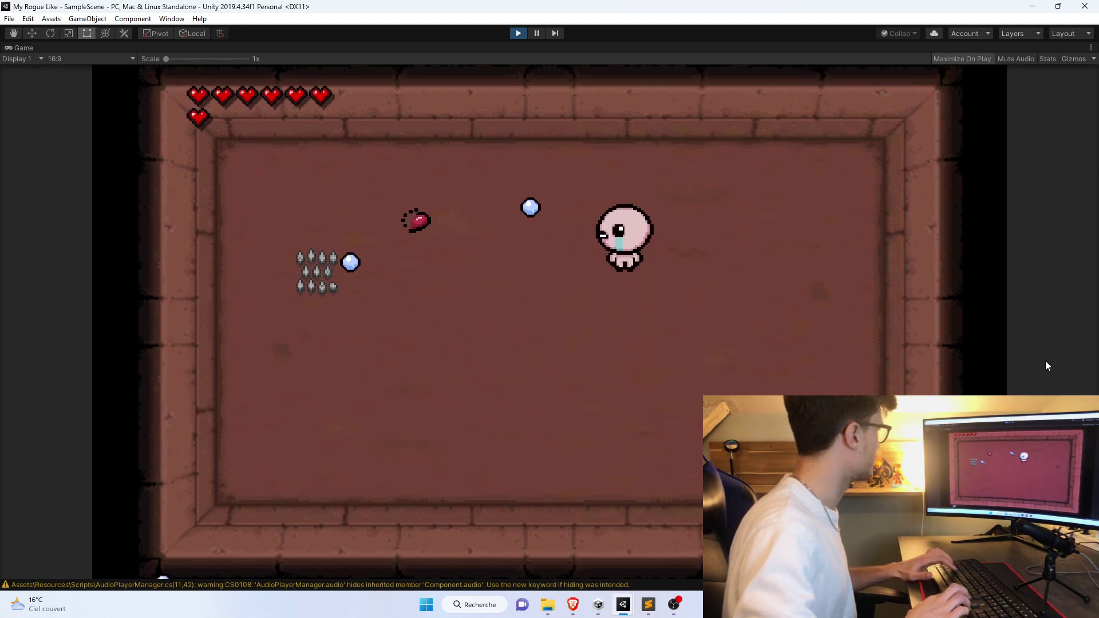
key(s)
key(d)
key(ctrl+p)
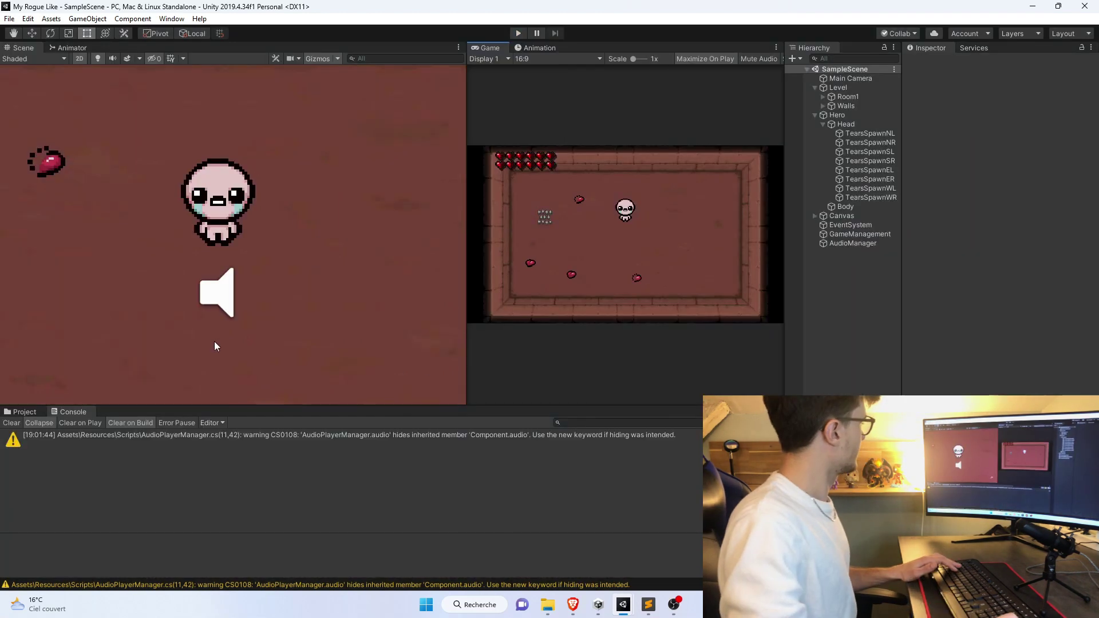
- Duplicate the Walls group as WallsTears
scroll(249, 246, down, 5)
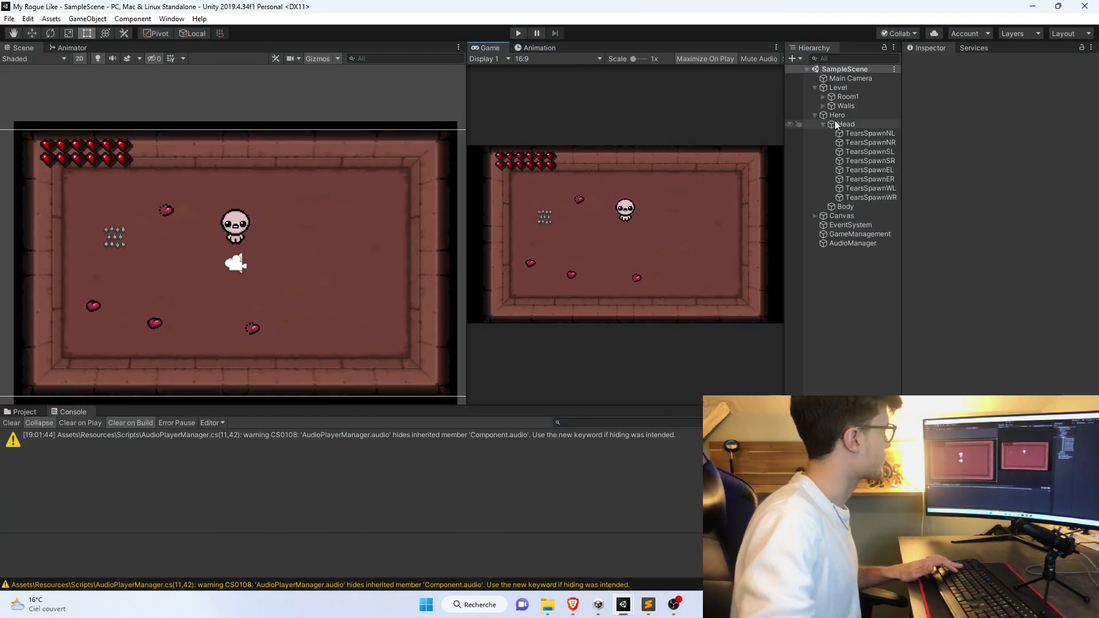
click(815, 116)
click(842, 107)
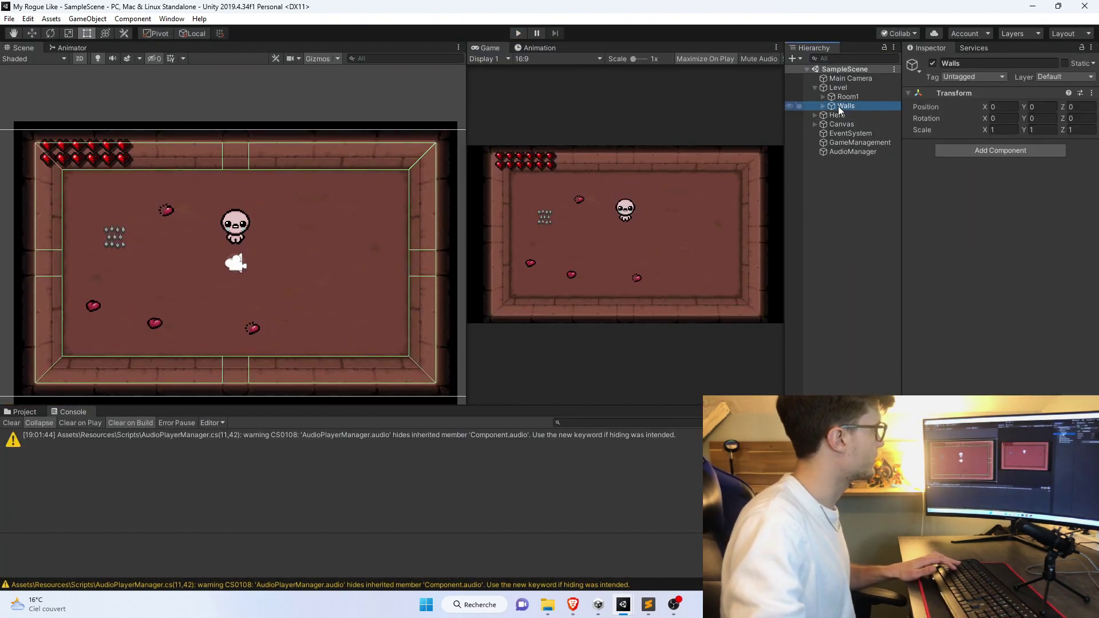
key(ctrl+d)
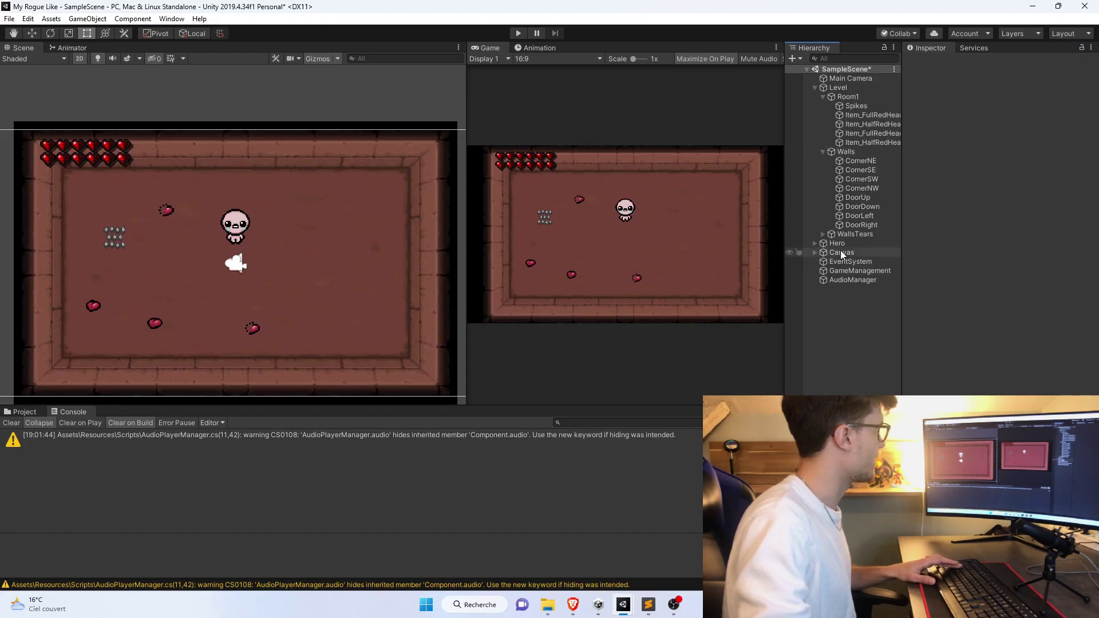
- Retag WallsTears' four corner and four door colliders from Wall to Untagged
click(823, 234)
click(839, 235)
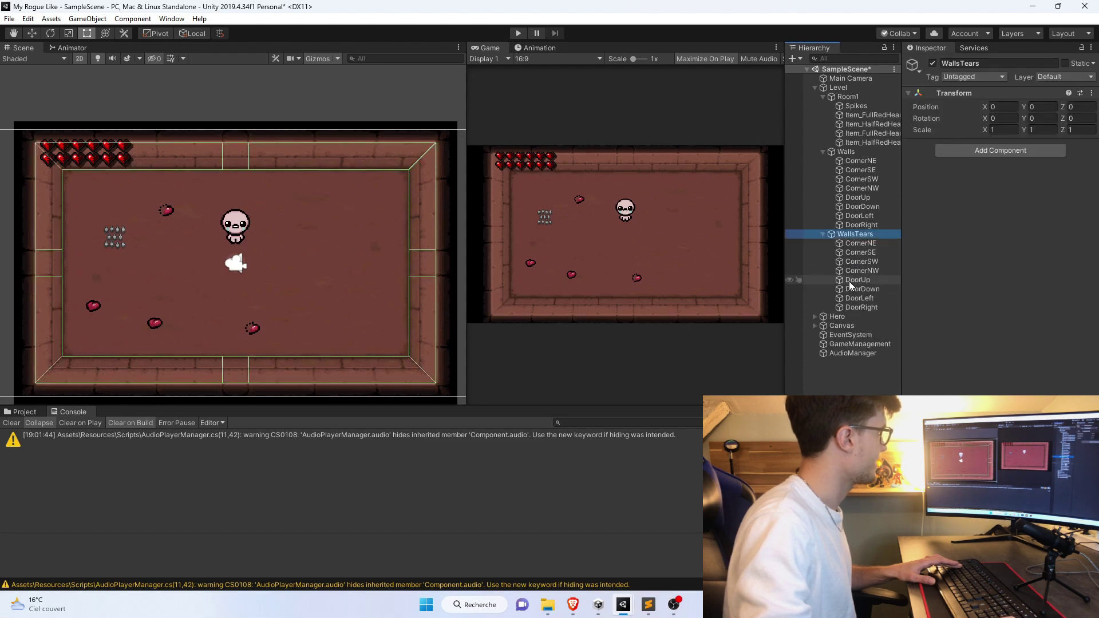
click(846, 242)
shift+click(855, 253)
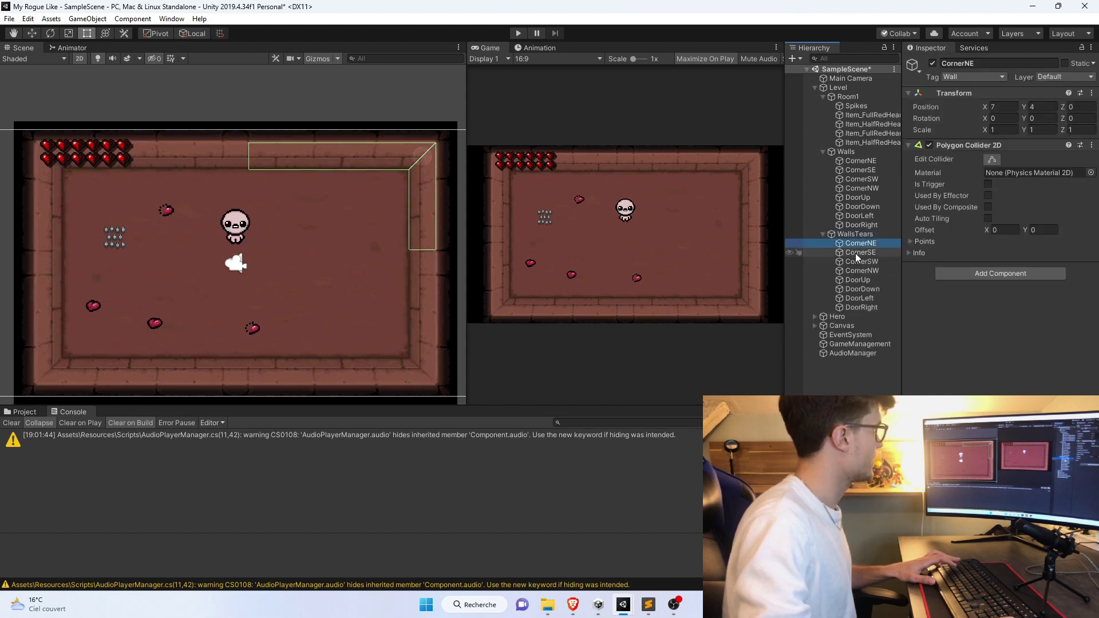
shift+click(858, 261)
shift+click(860, 272)
shift+click(860, 279)
shift+click(860, 289)
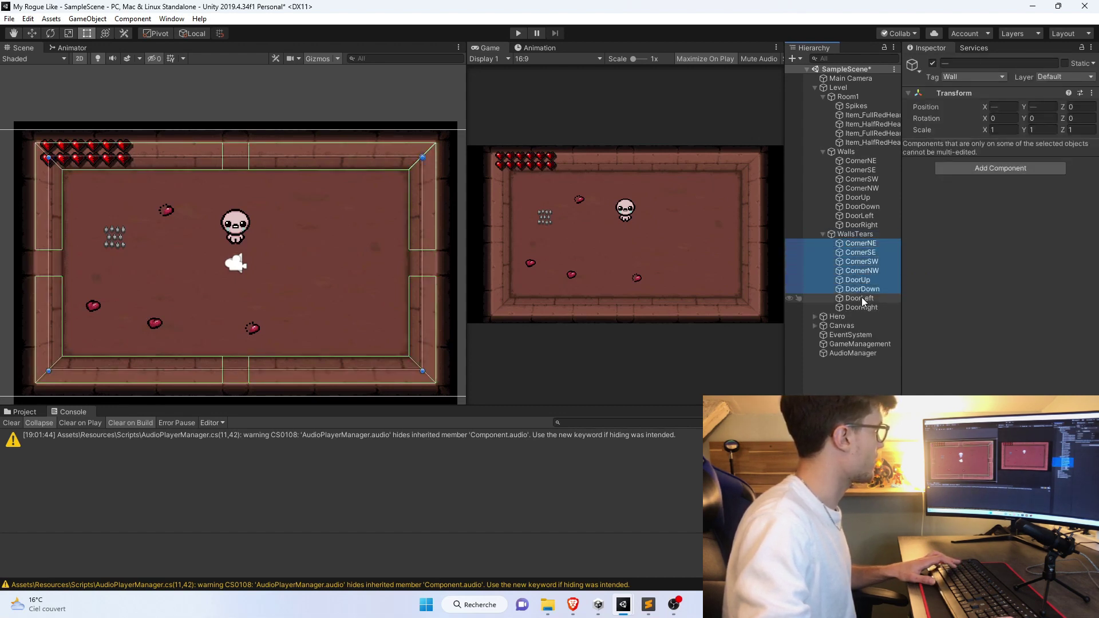
shift+click(861, 298)
shift+click(861, 308)
click(961, 79)
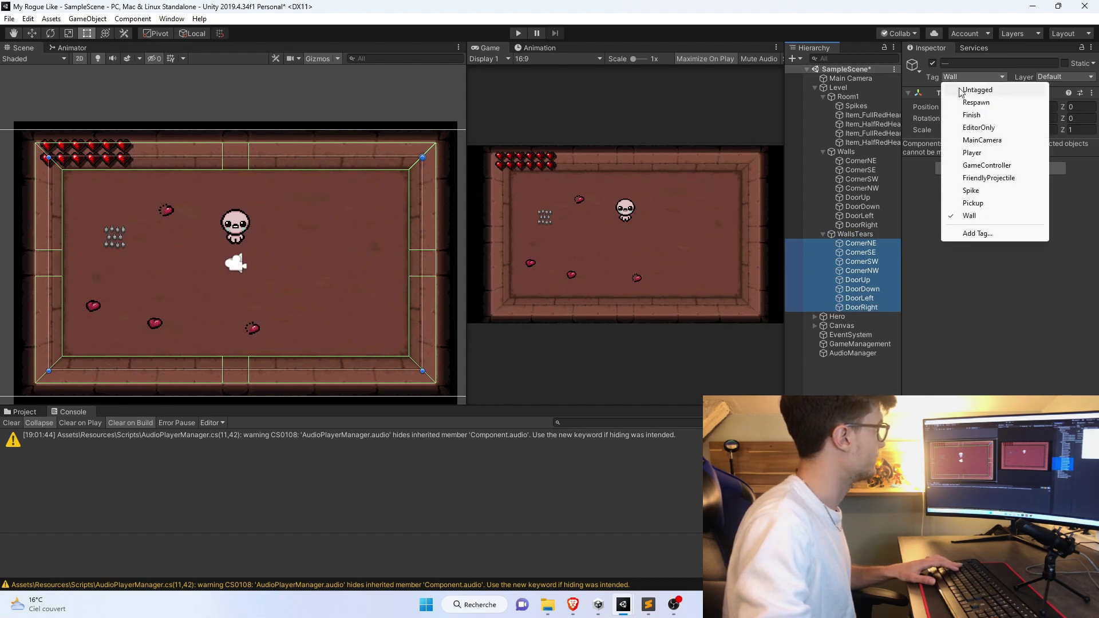
click(968, 90)
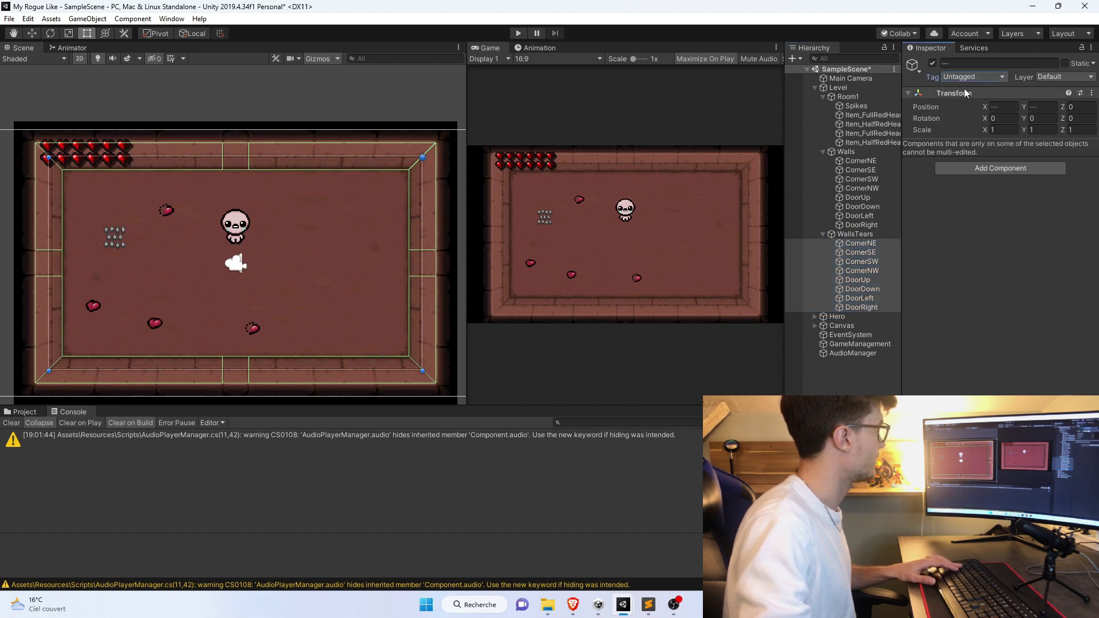
click(860, 243)
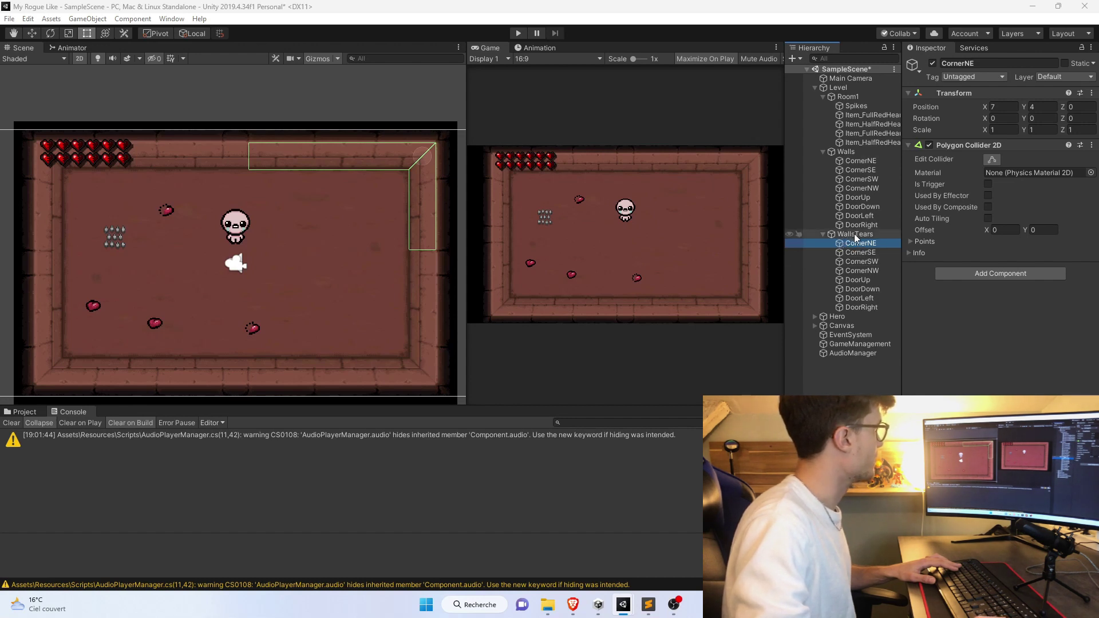
- Delete DoorUp, DoorDown, DoorLeft and DoorRight from WallsTears
click(863, 283)
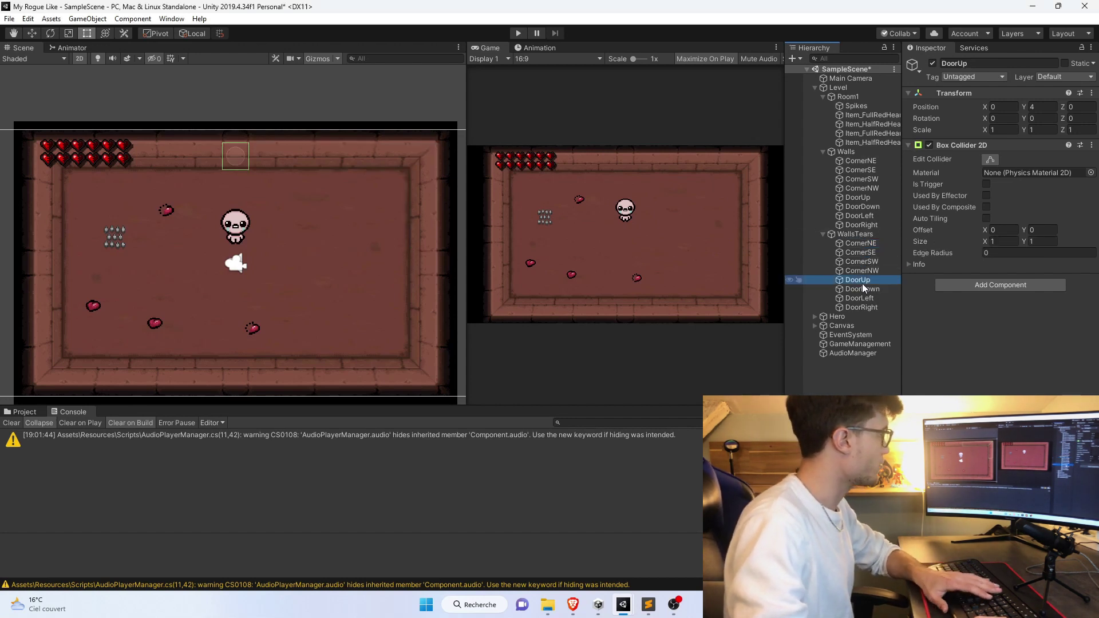
shift+click(864, 288)
shift+click(864, 297)
shift+click(861, 307)
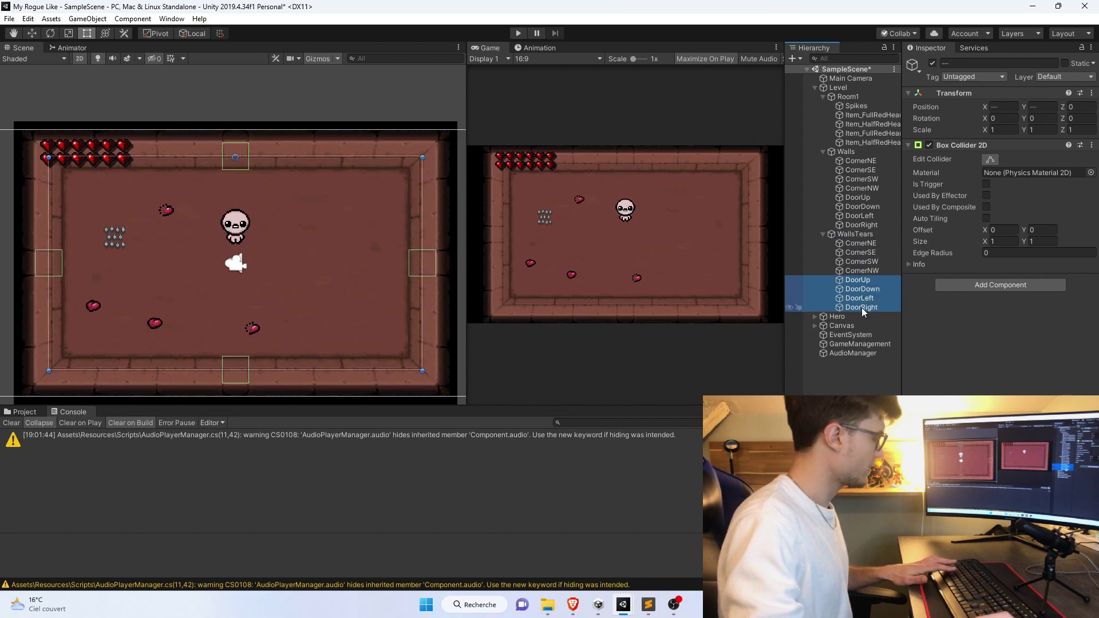
key(Delete)
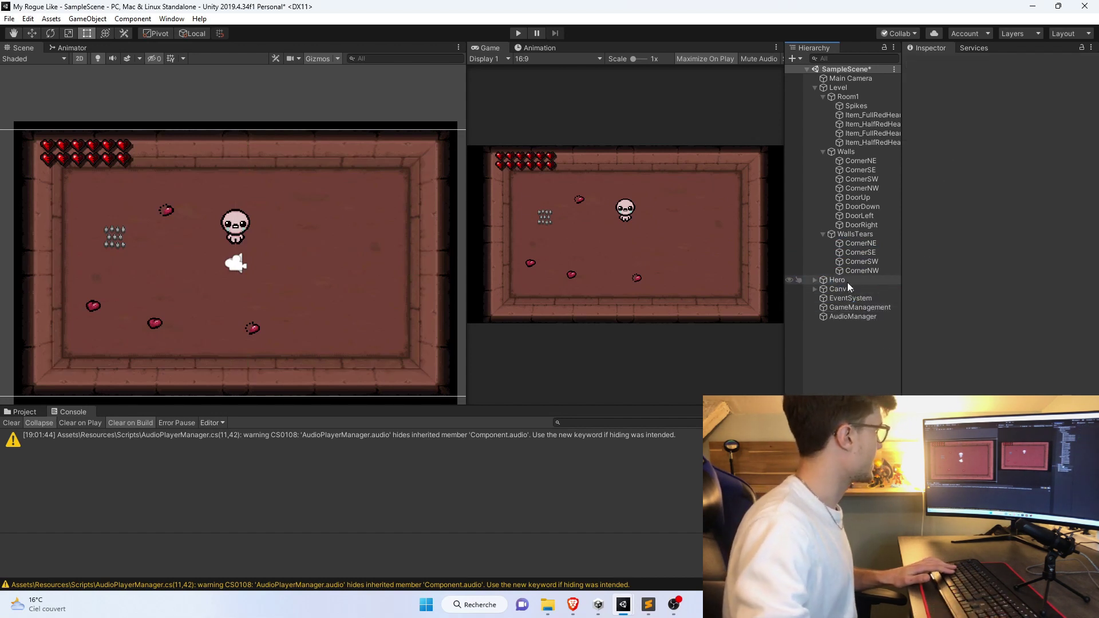
- Review the four remaining corner colliders together, then select CornerNE alone
click(854, 270)
click(859, 260)
click(860, 255)
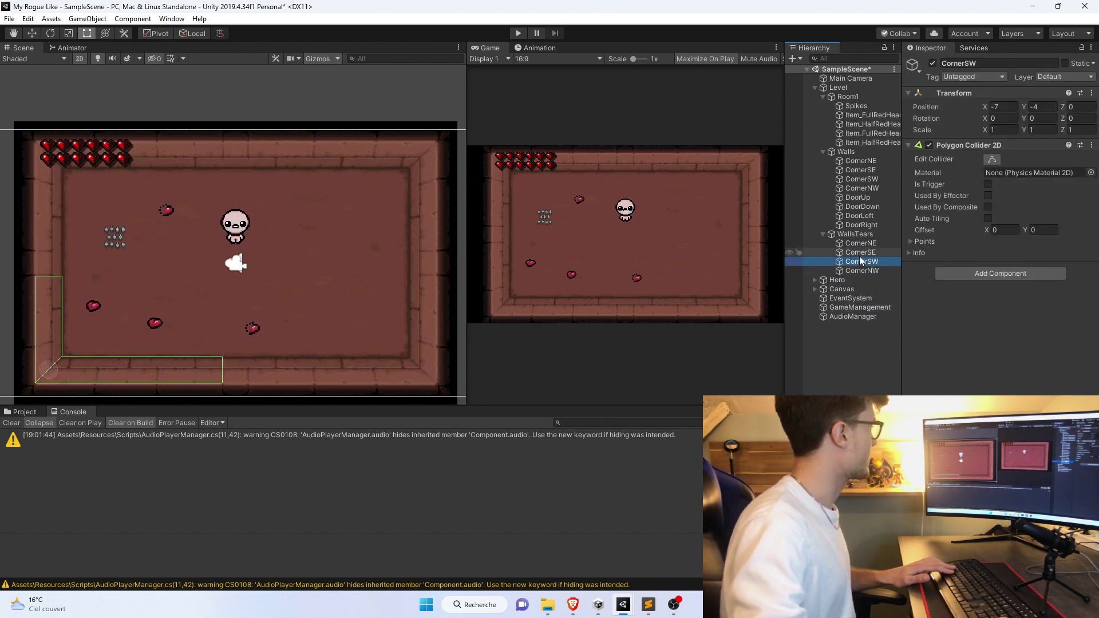
ctrl+click(860, 243)
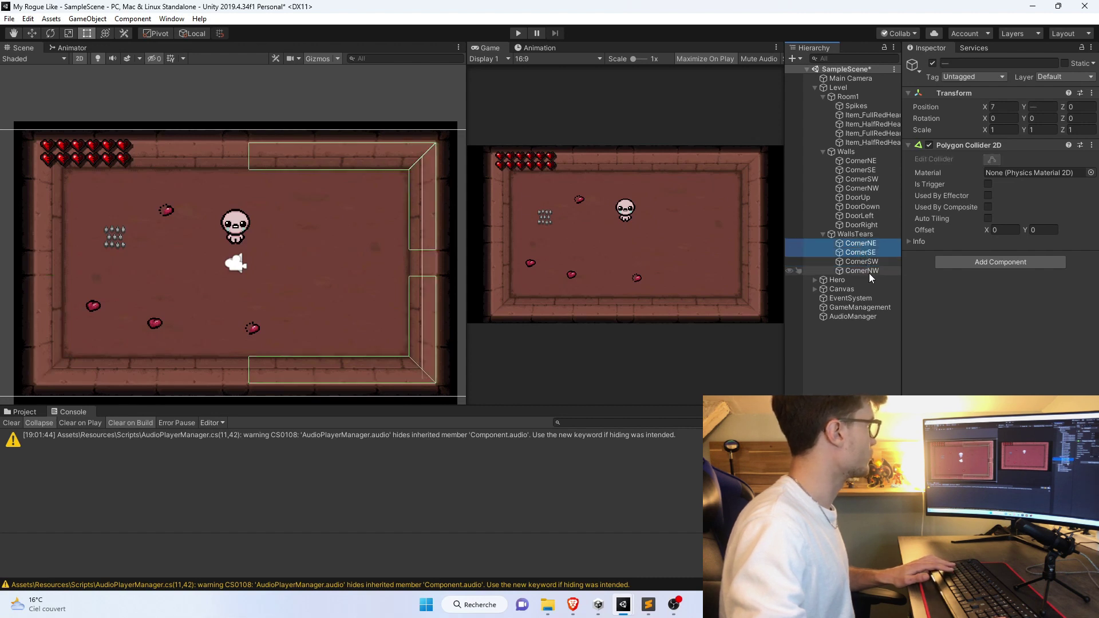
ctrl+click(868, 271)
ctrl+click(861, 261)
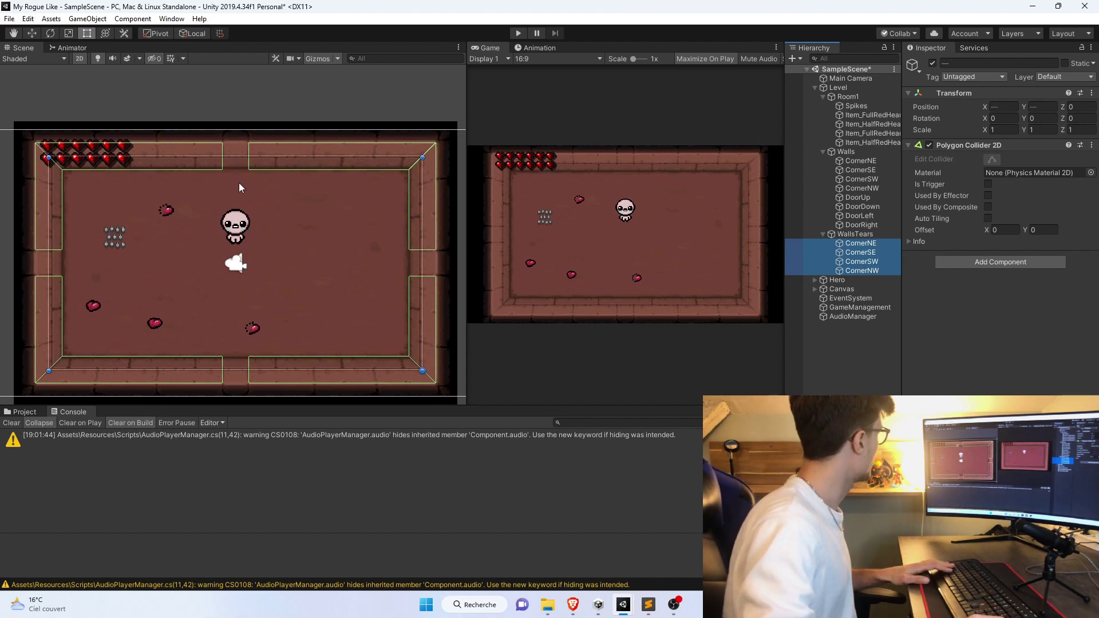
click(854, 243)
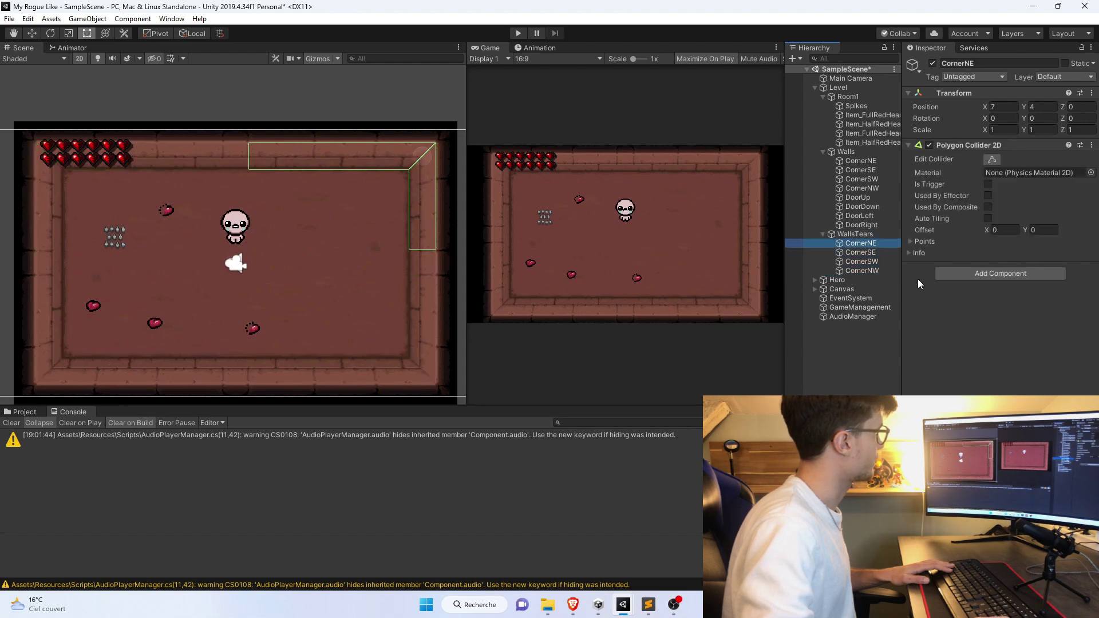
key(ctrl+z)
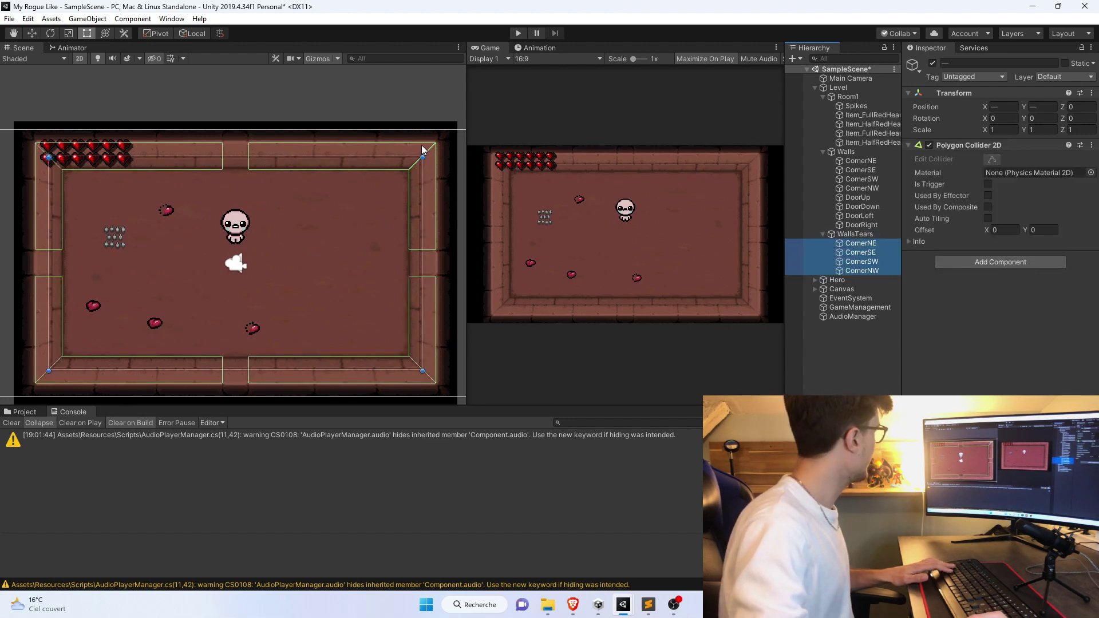
click(858, 245)
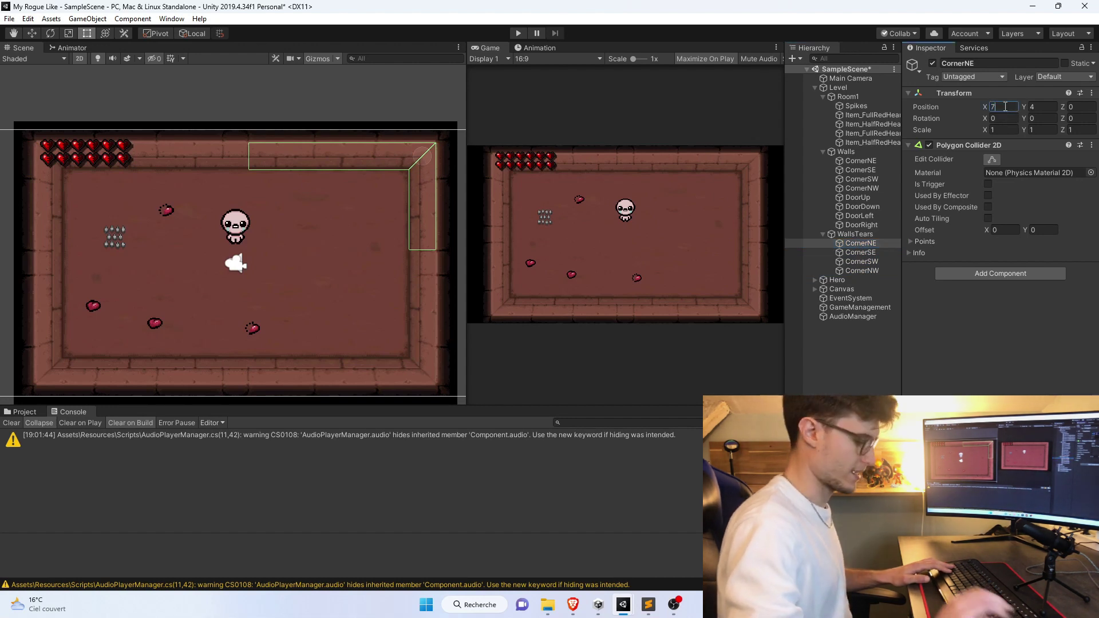
- Push CornerNE and CornerSE outward to X 7.75 in their Transform positions
text(7.75)
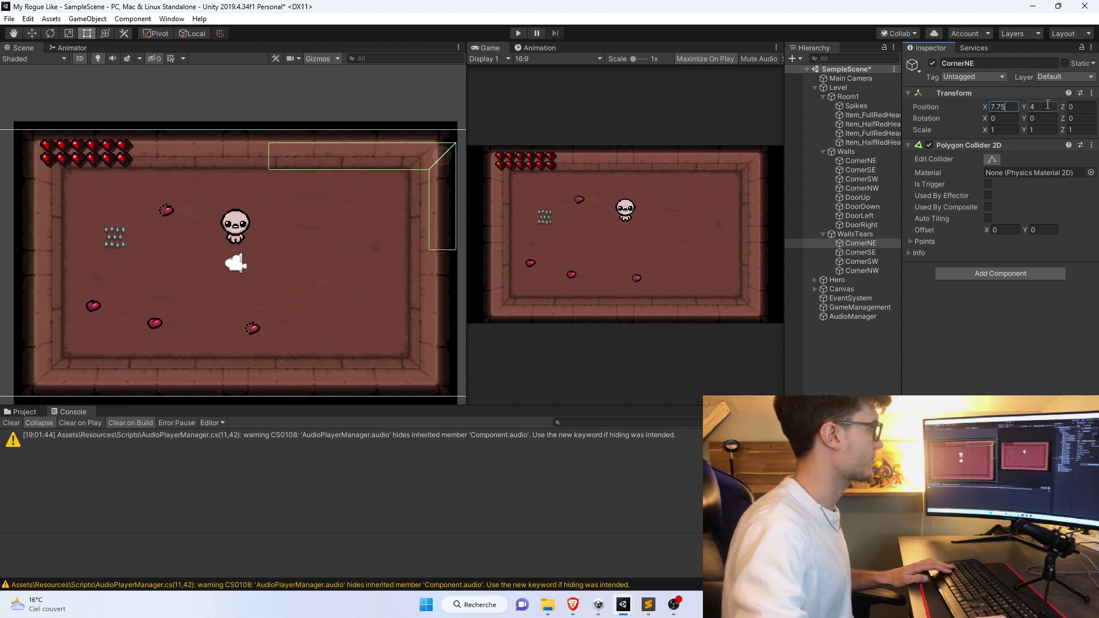
click(1019, 93)
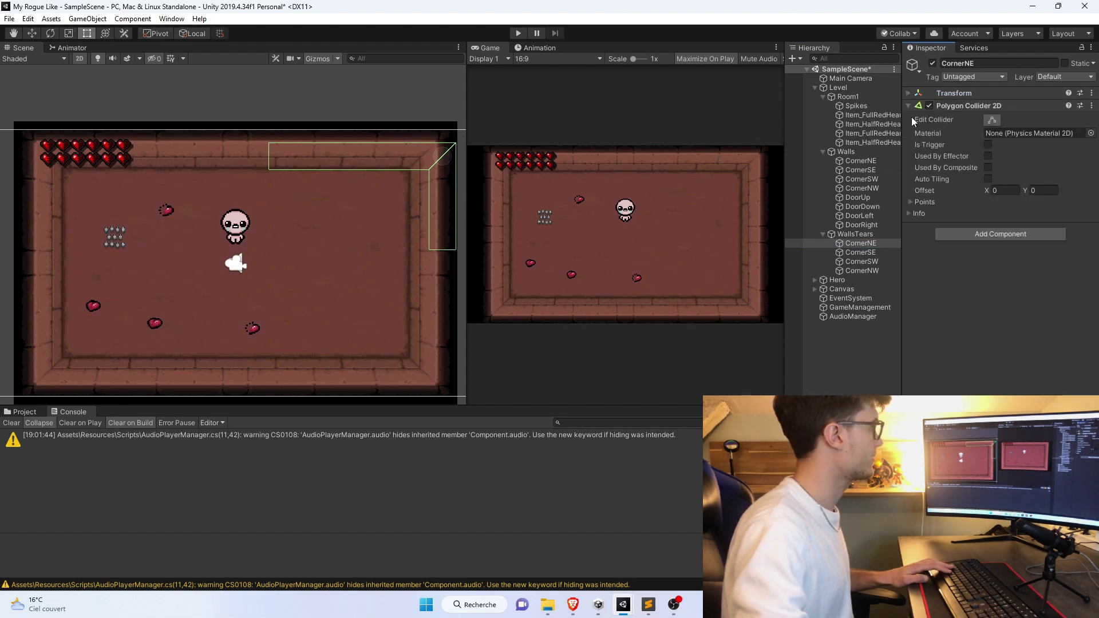
click(912, 94)
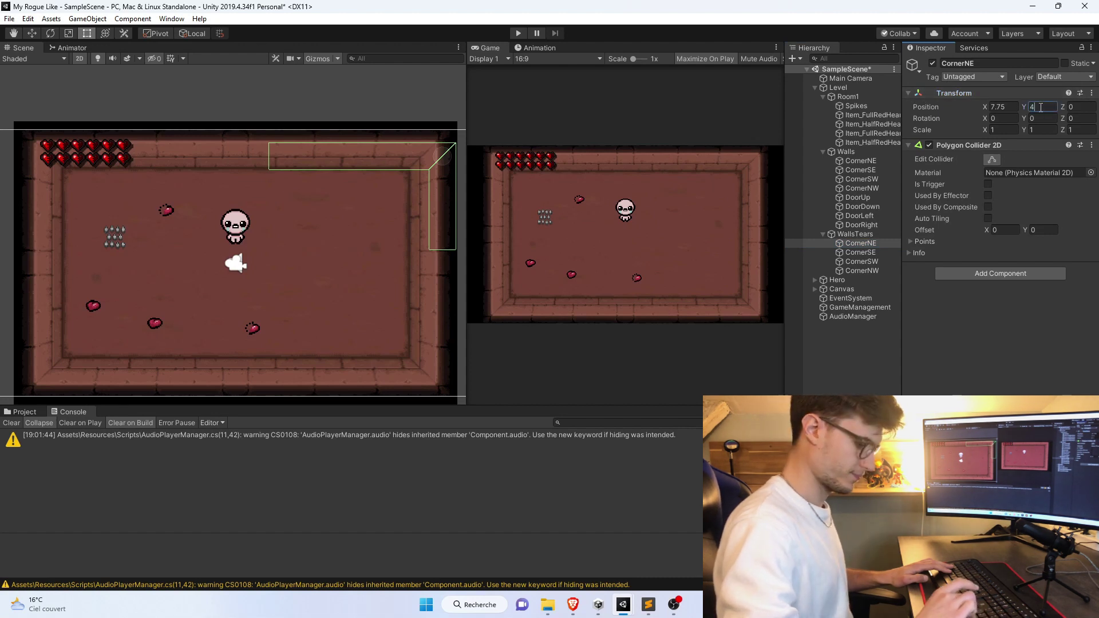
text(.75)
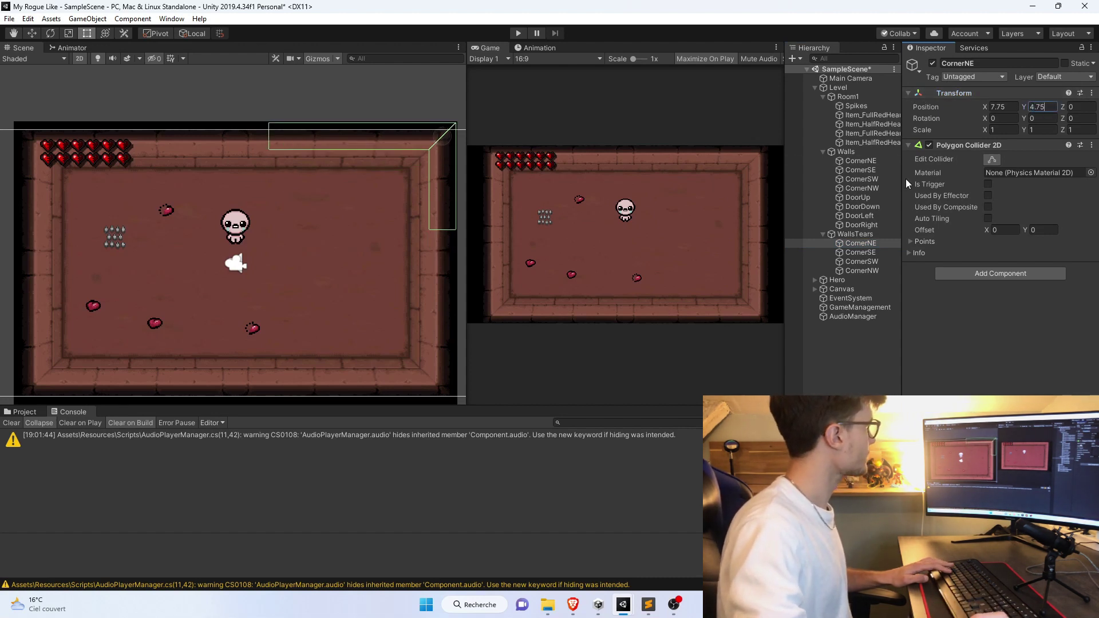
click(861, 252)
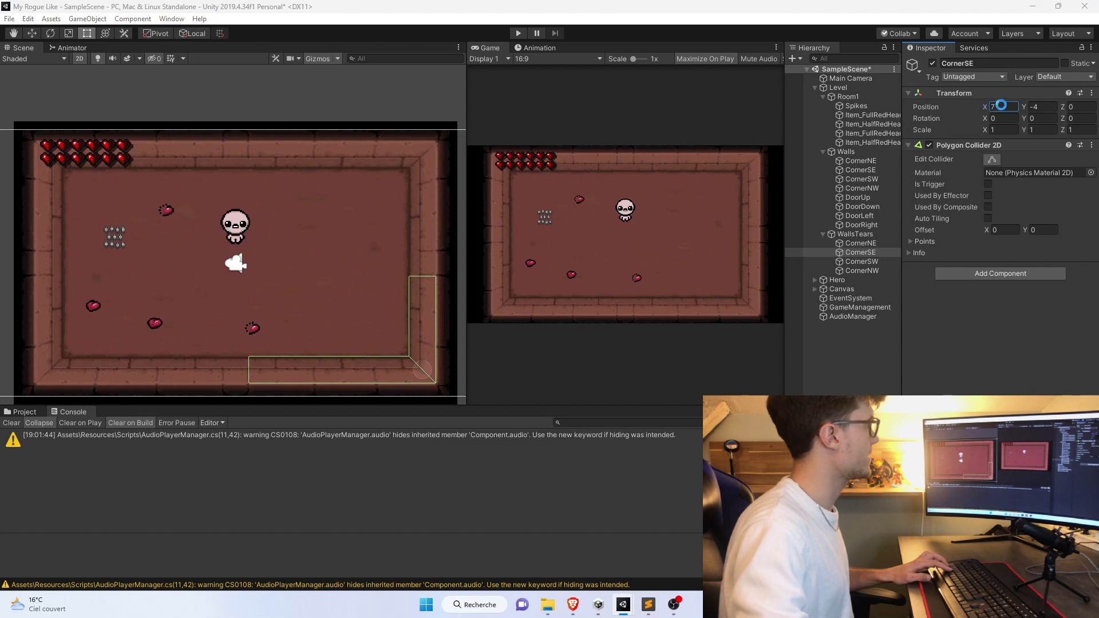
click(1001, 106)
text(7.75)
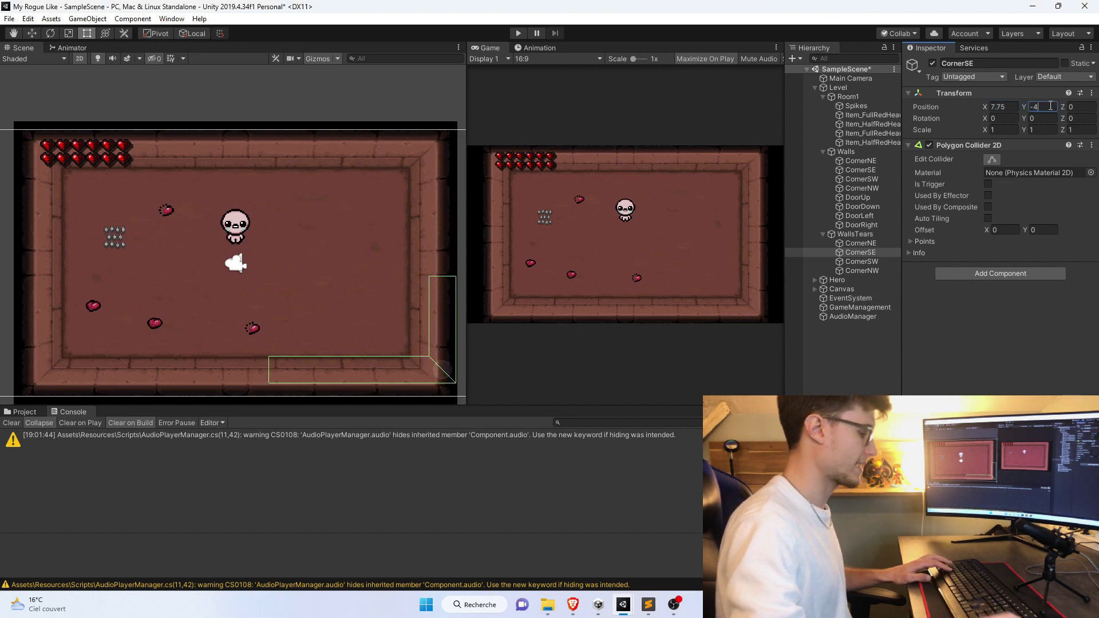
text(.25)
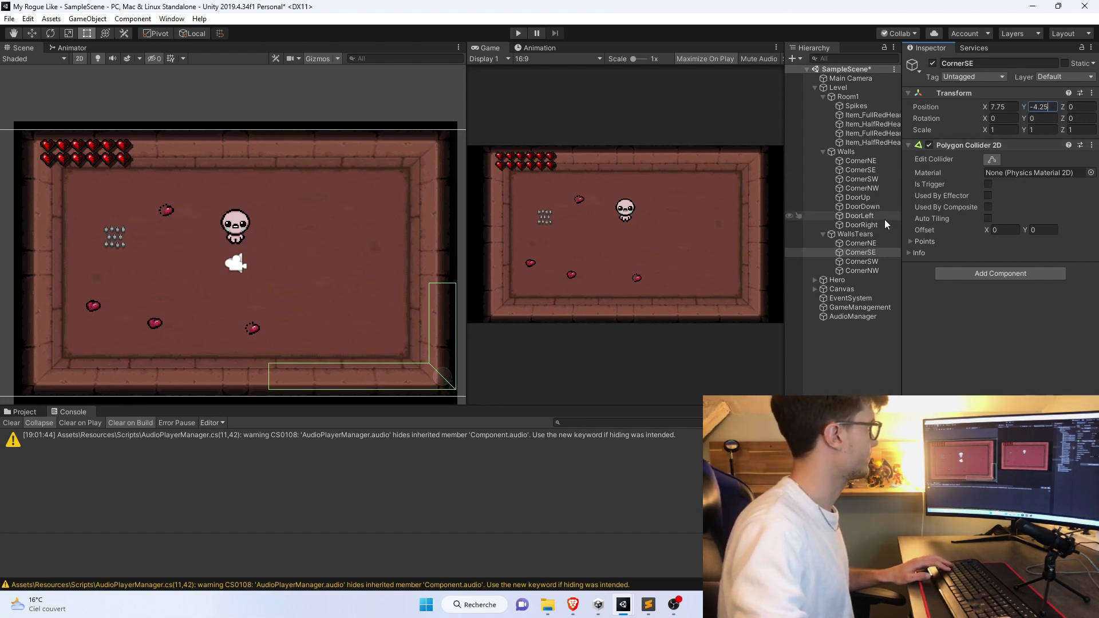
- Move CornerSW to X -7.75, Y -4.25 and view all four corners together
click(862, 261)
click(1049, 106)
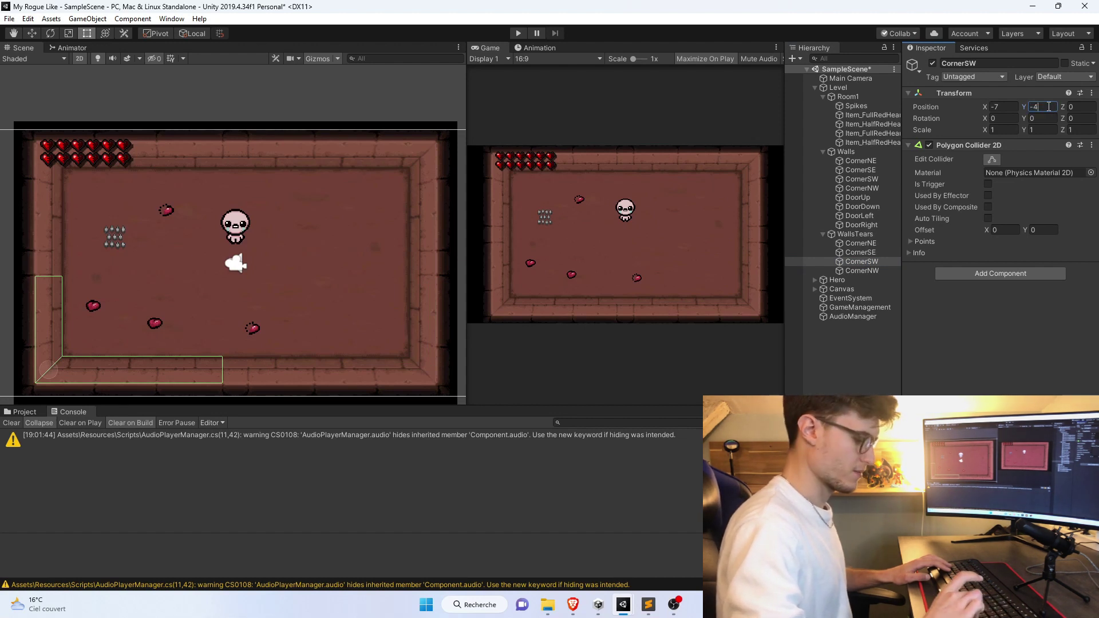
text(.25)
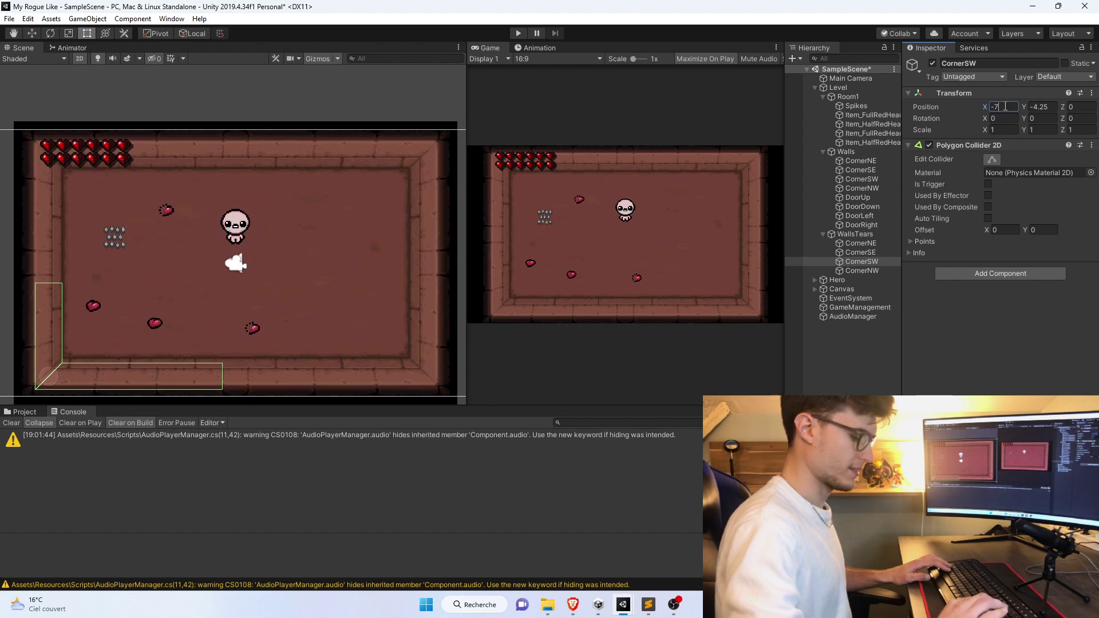
text(.75)
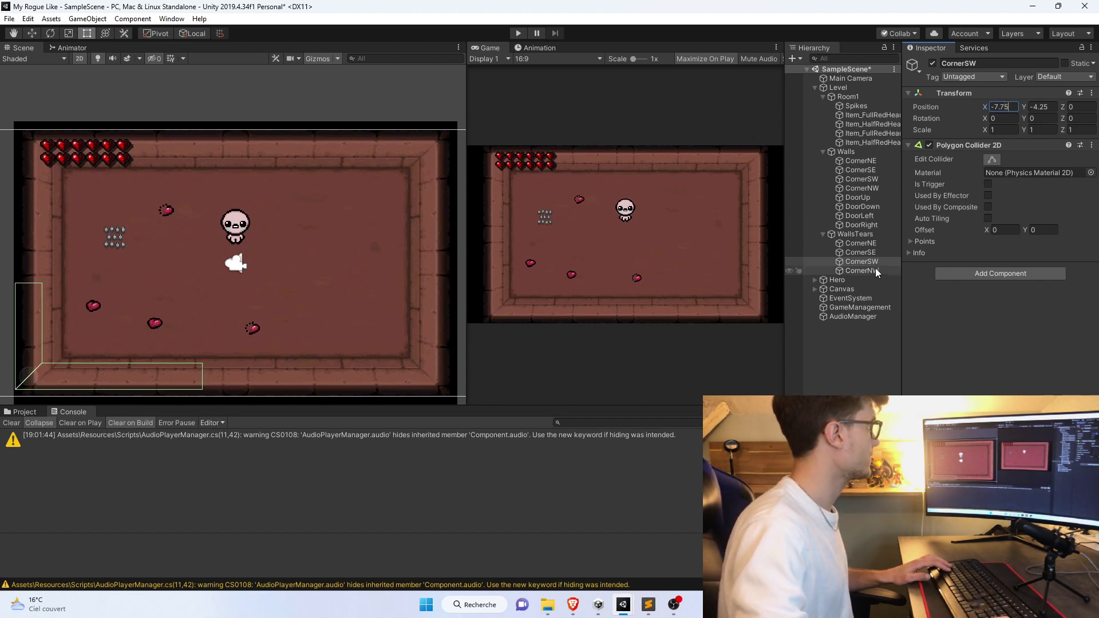
click(855, 234)
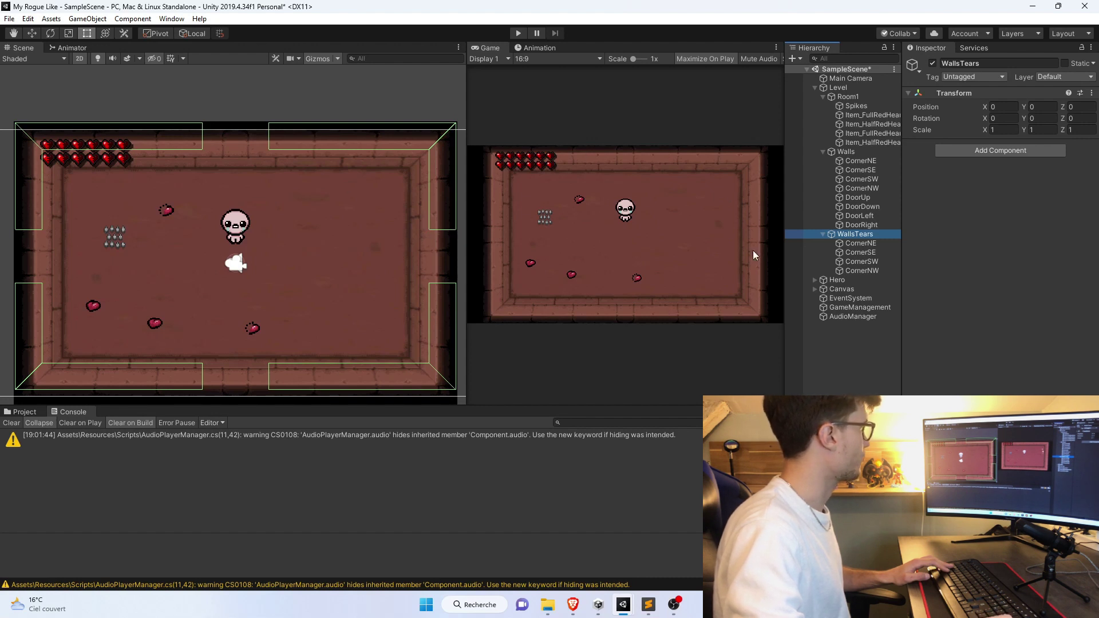
- Set CornerNE's Polygon Collider 2D points to X -7.75 and Y -4.75
click(861, 243)
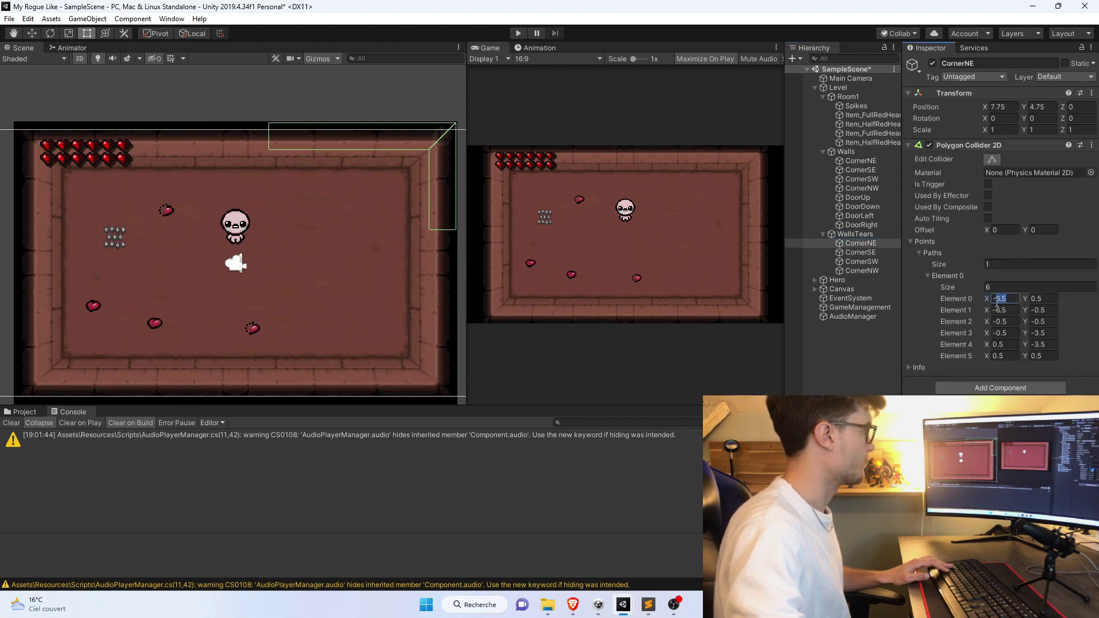
text(-7.75)
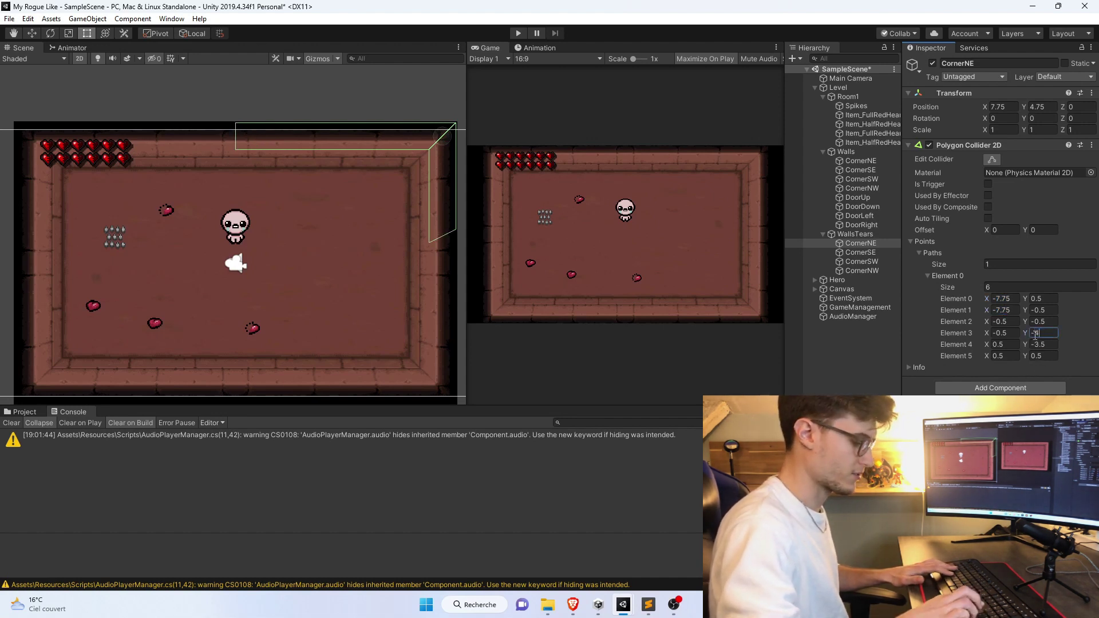
text(4.75)
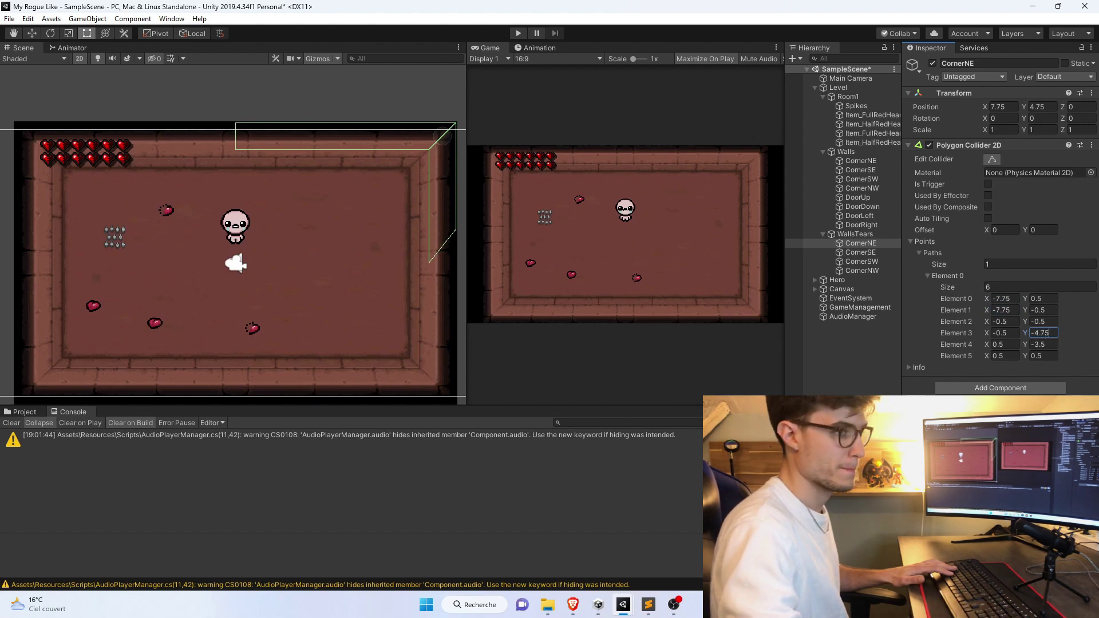
key(Tab)
key(Tab)
text(-4.75)
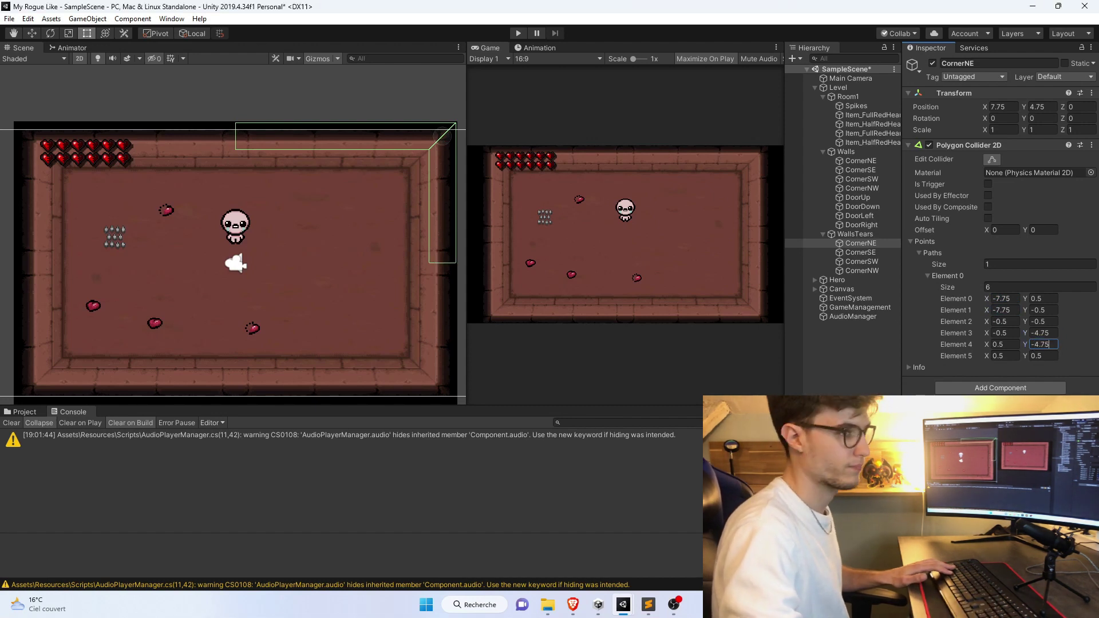
- Review the CornerSE, CornerSW and CornerNW collider points, then select the whole WallsTears group
click(861, 252)
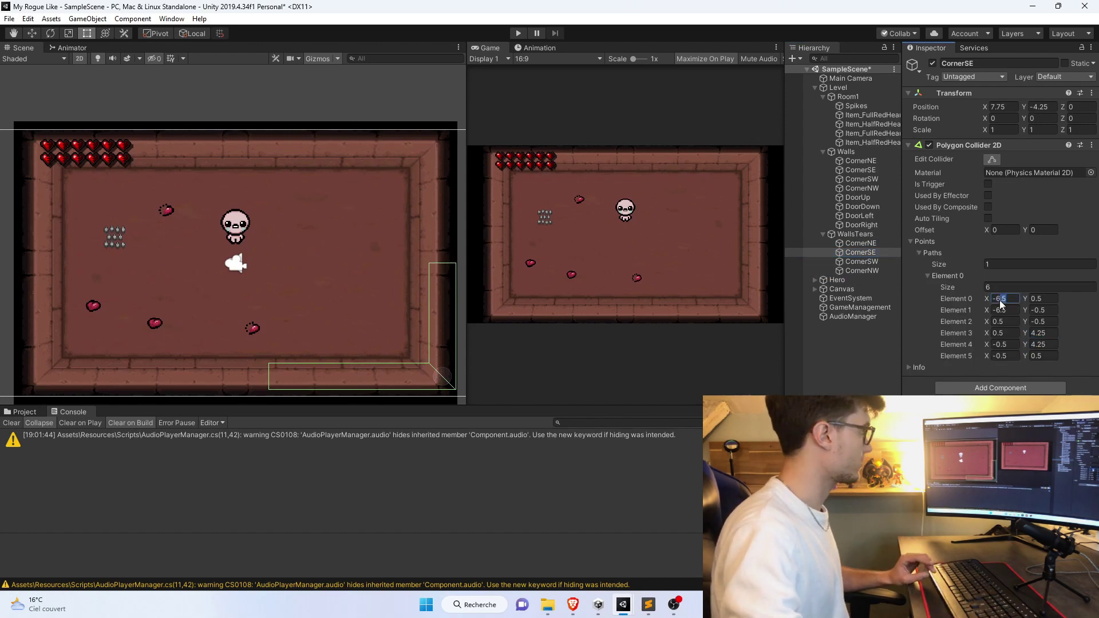
ctrl+click(861, 243)
click(862, 262)
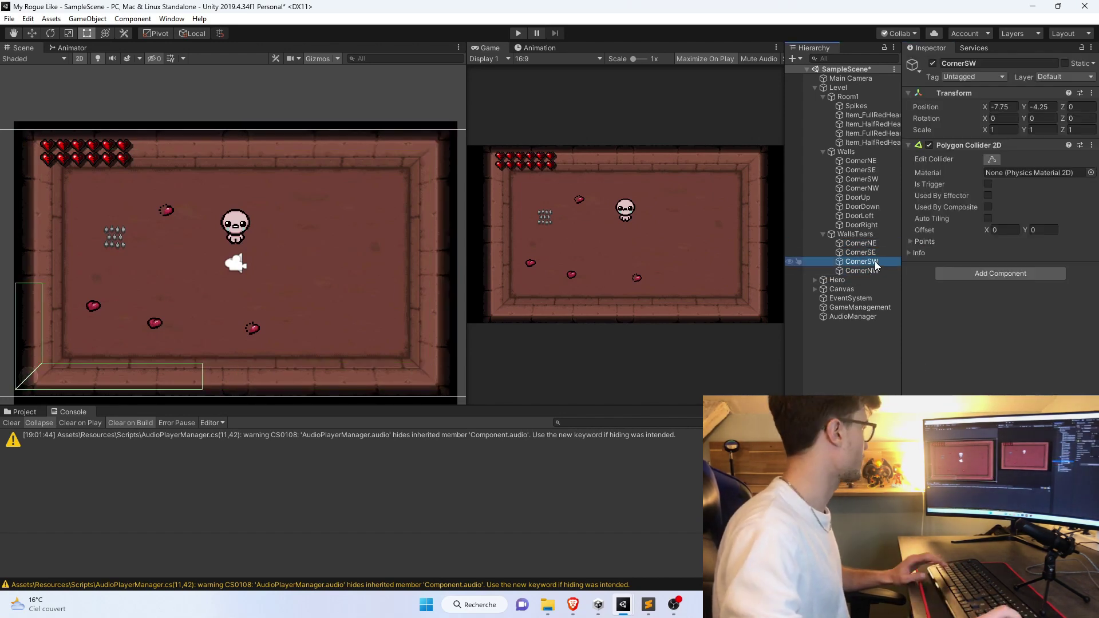
click(1005, 344)
key(Tab)
click(862, 271)
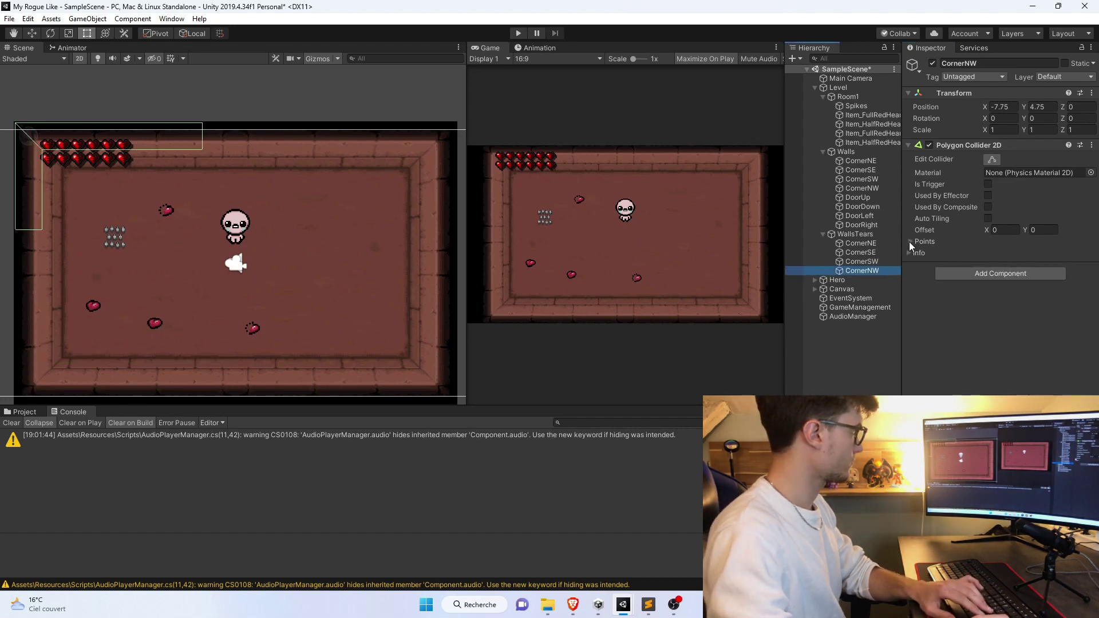
click(1036, 345)
shift+click(861, 252)
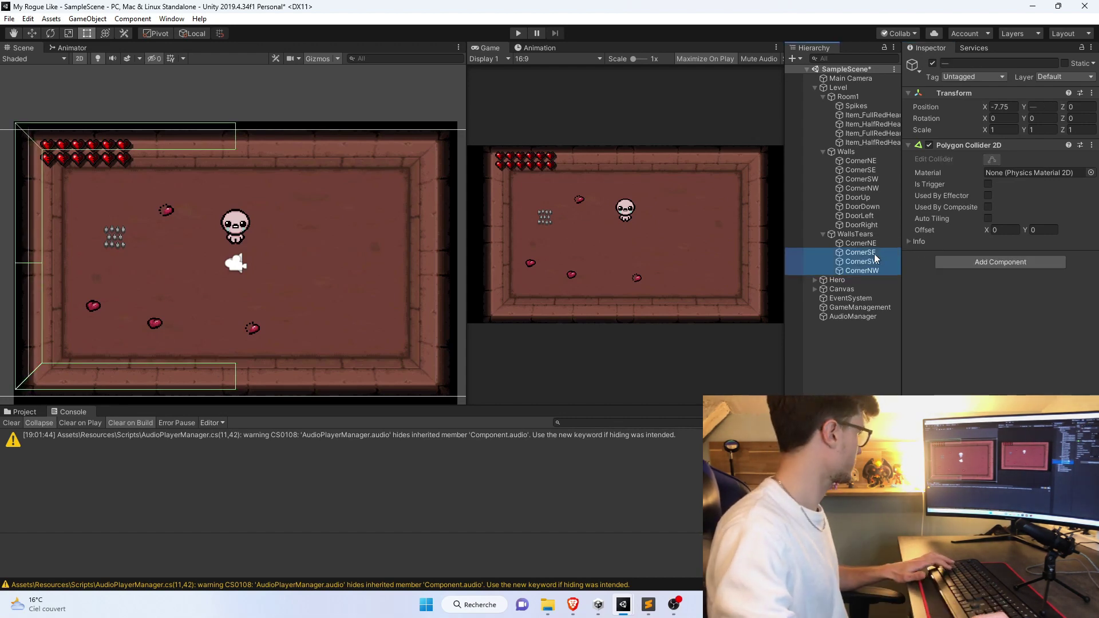
shift+click(861, 243)
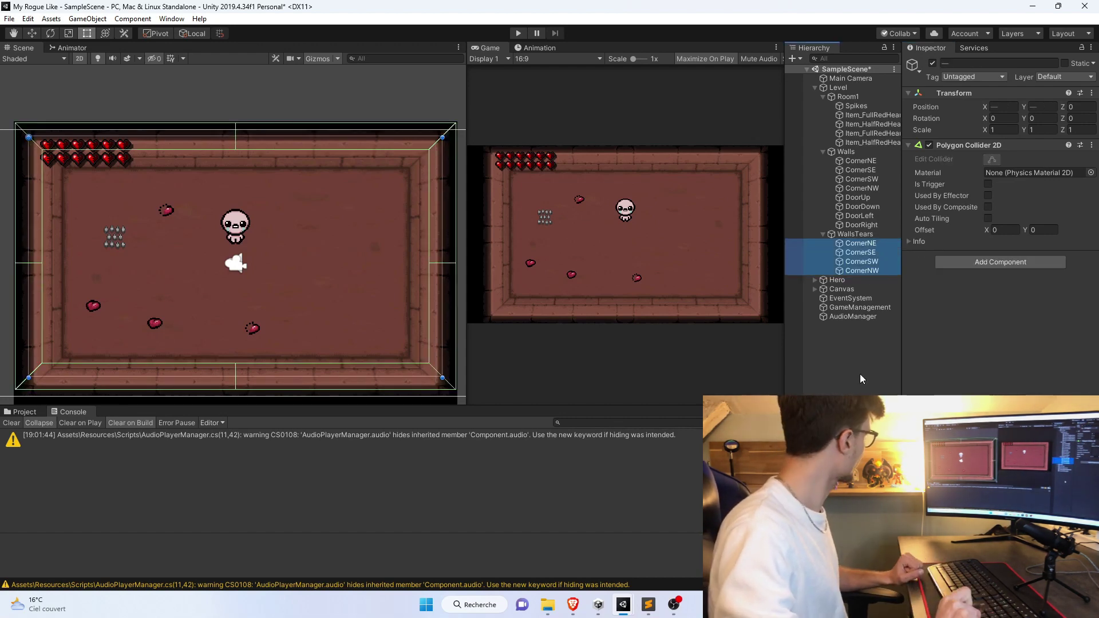
click(836, 236)
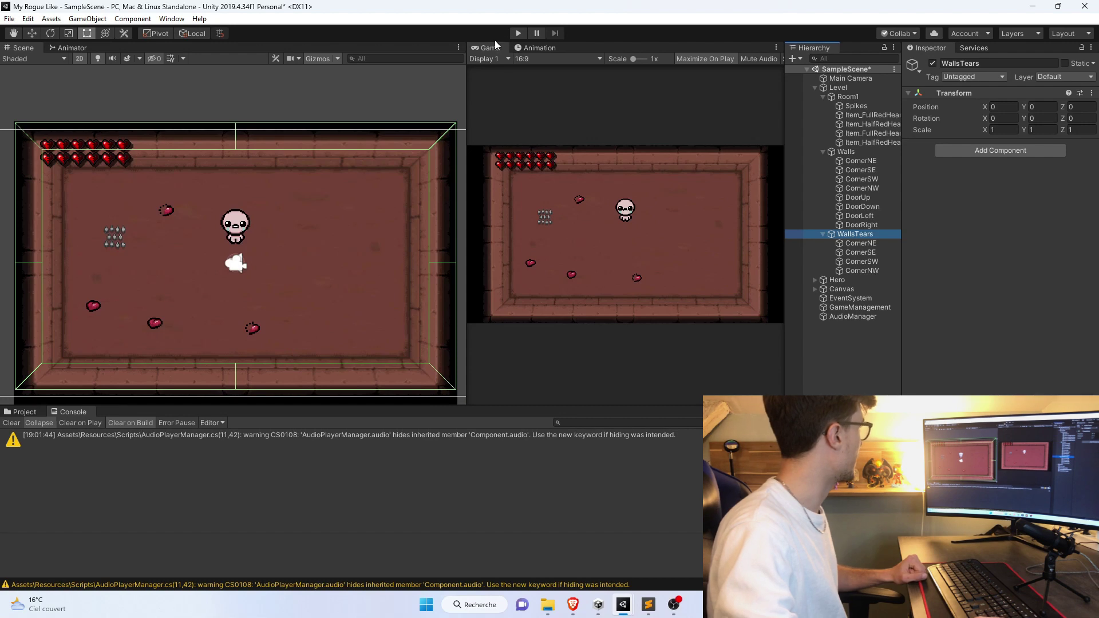
- Enter play mode and fire tears upward while walking the character around the room
click(518, 32)
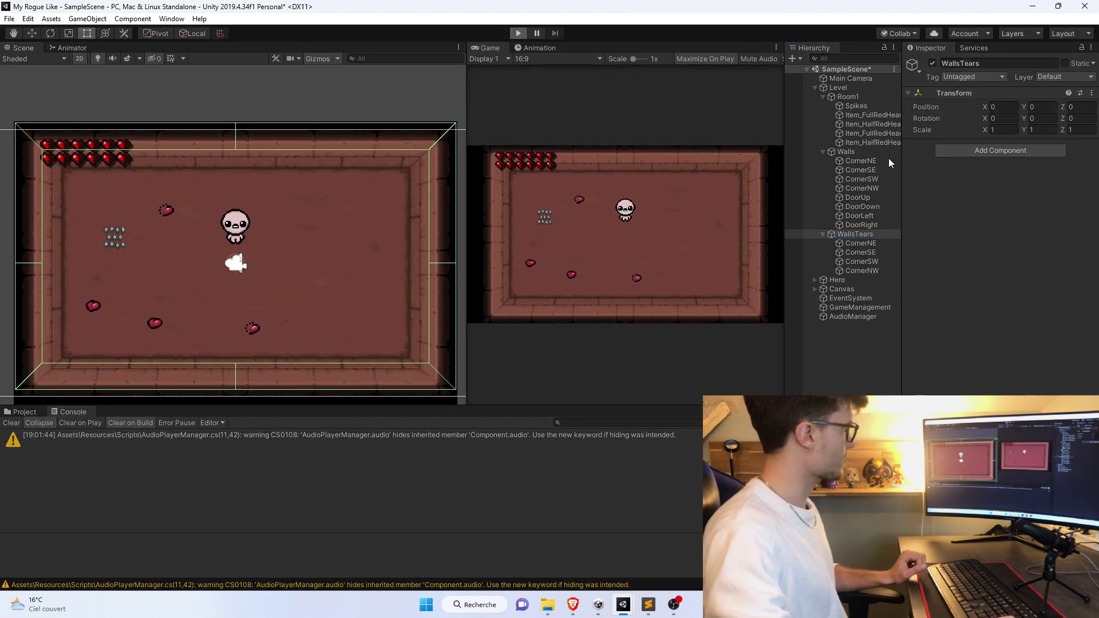
key(s)
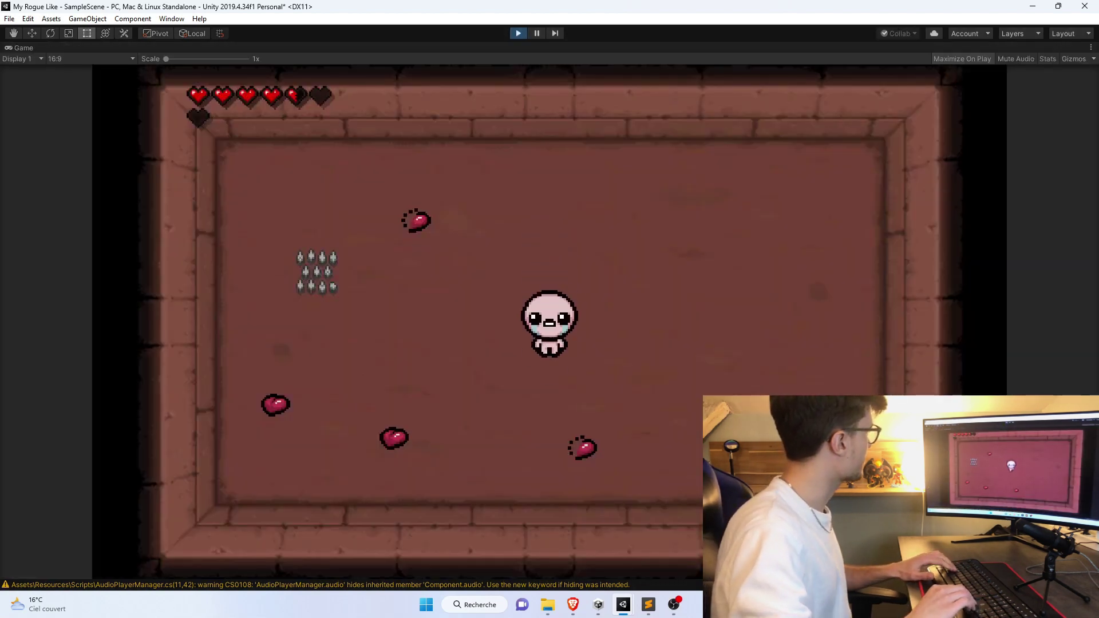
key(Up)
key(w)
key(d)
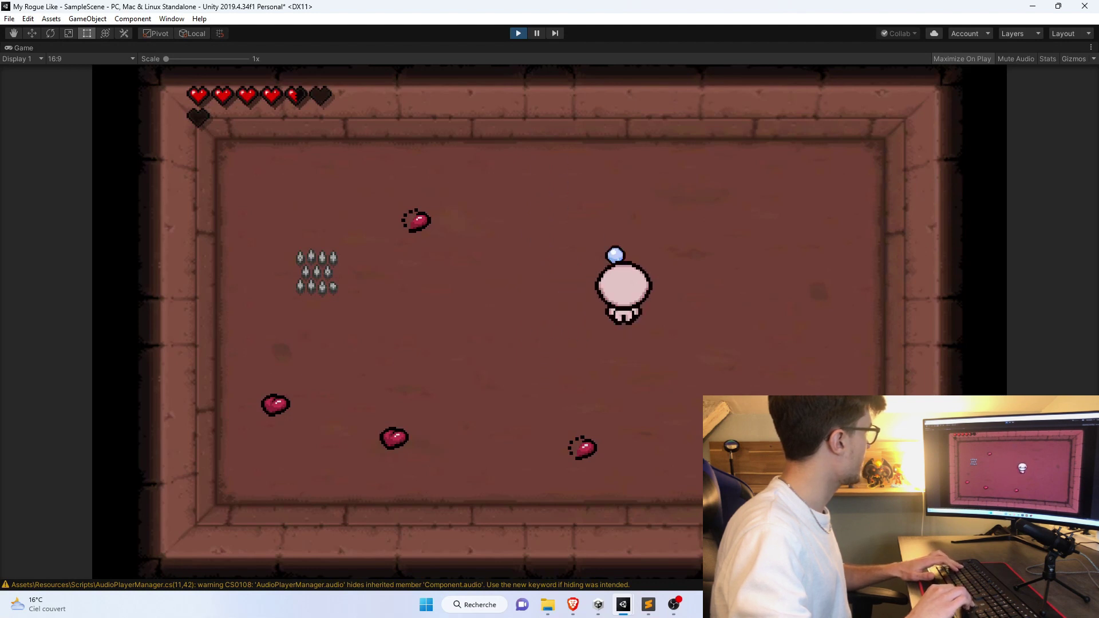
key(w)
- Fire tears at the right wall, then down toward the bottom wall
key(s)
key(Right)
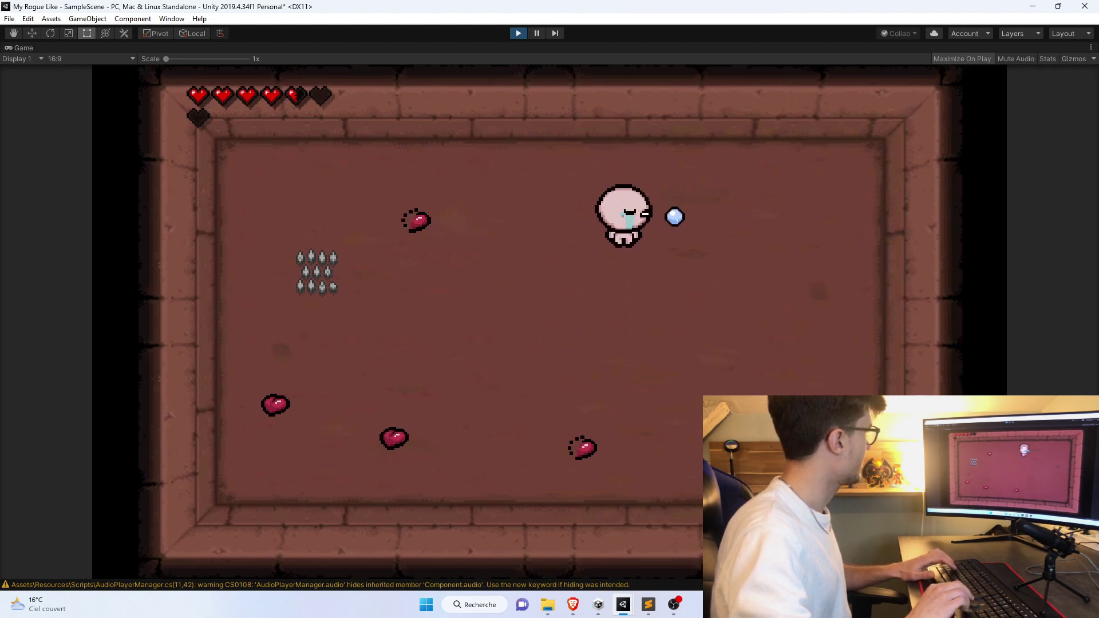
key(s)
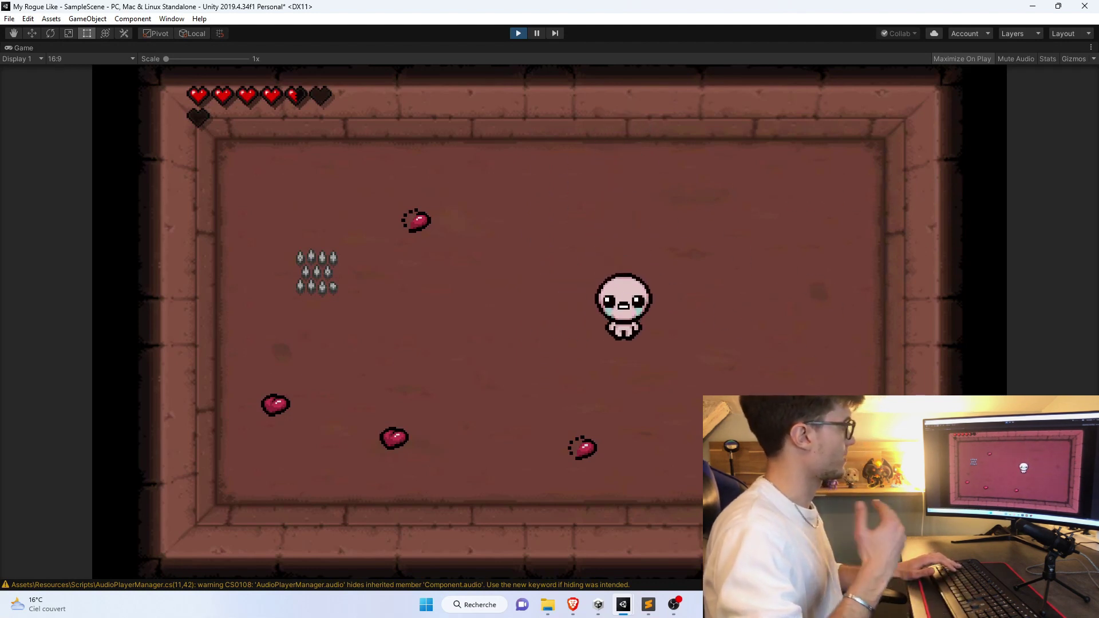
key(Down)
- Move left while shooting downward, then fire tears at the left wall
key(d)
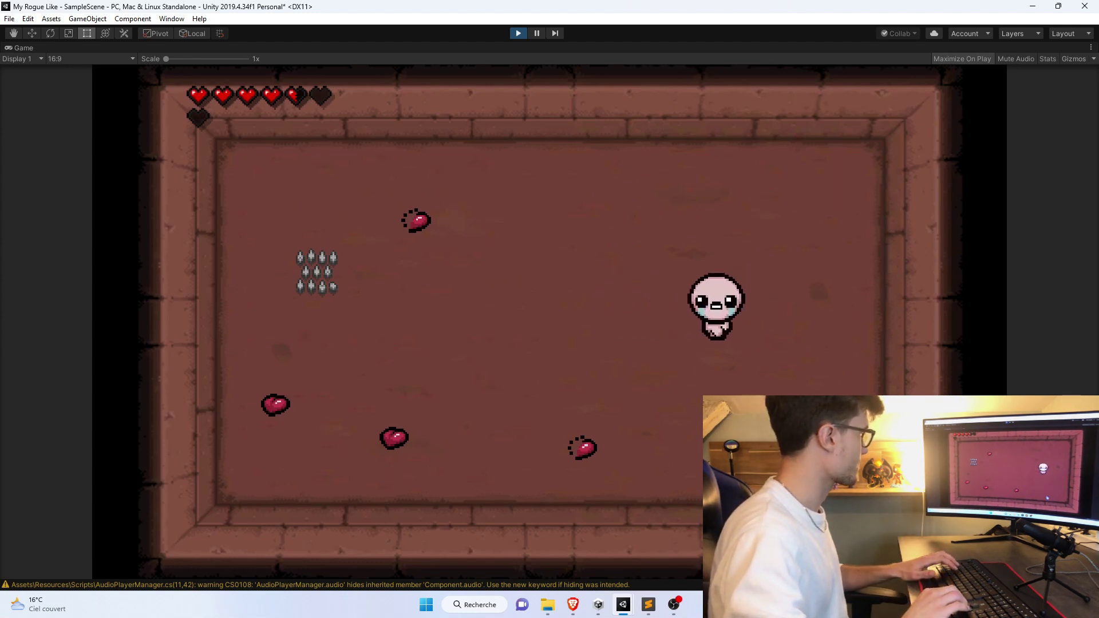
key(a)
key(Down)
key(s)
key(a)
key(Left)
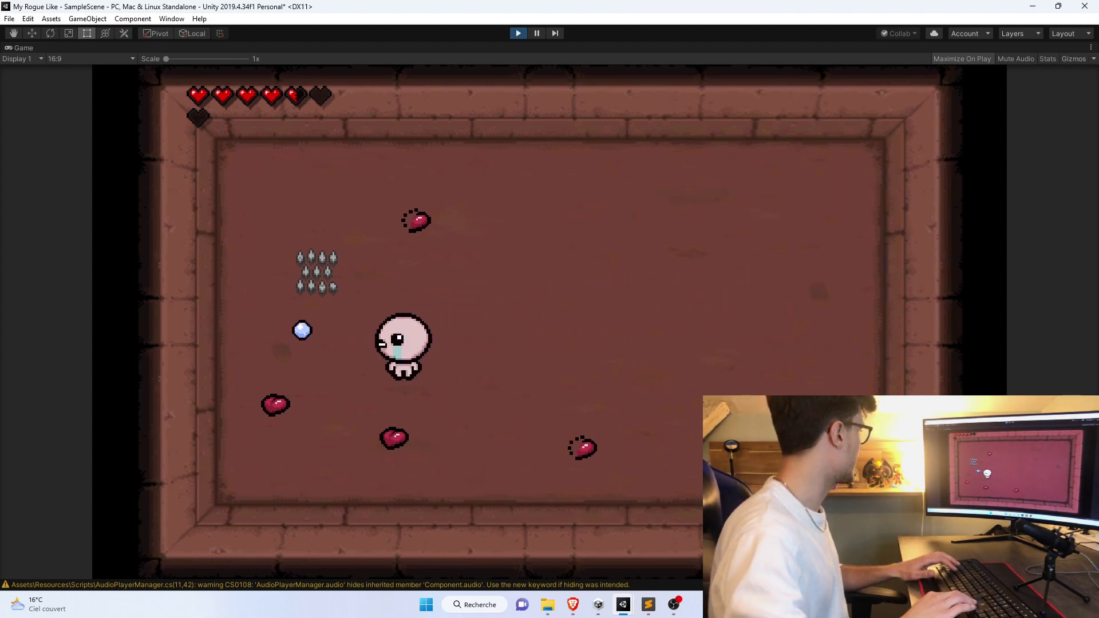
key(d)
key(w)
- Walk across to the right and fire tears into the right wall
key(d)
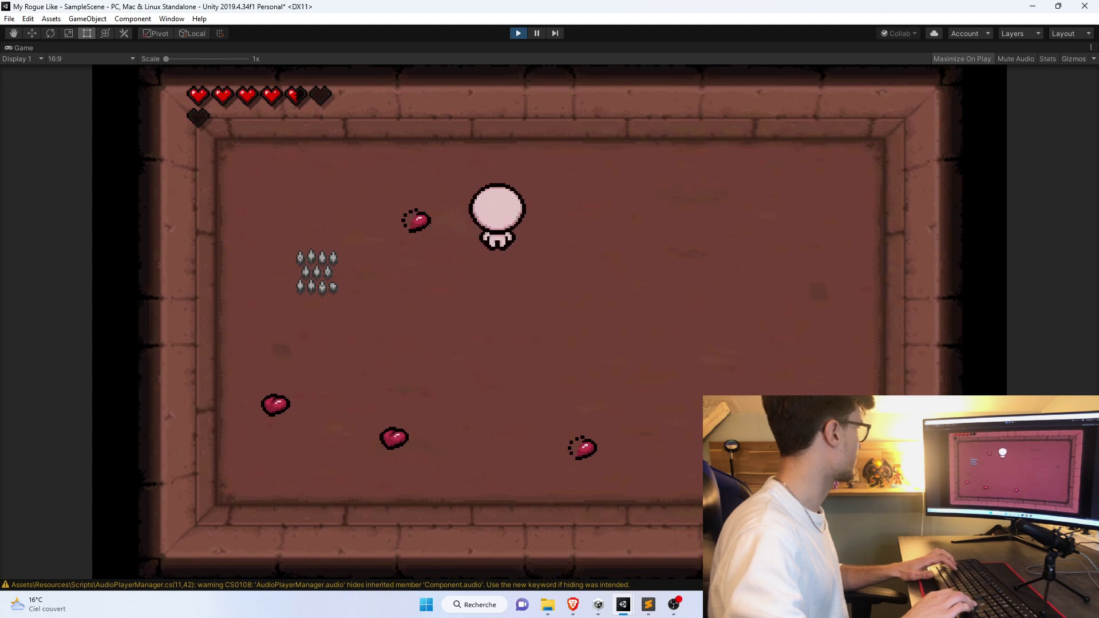
key(Right)
key(a)
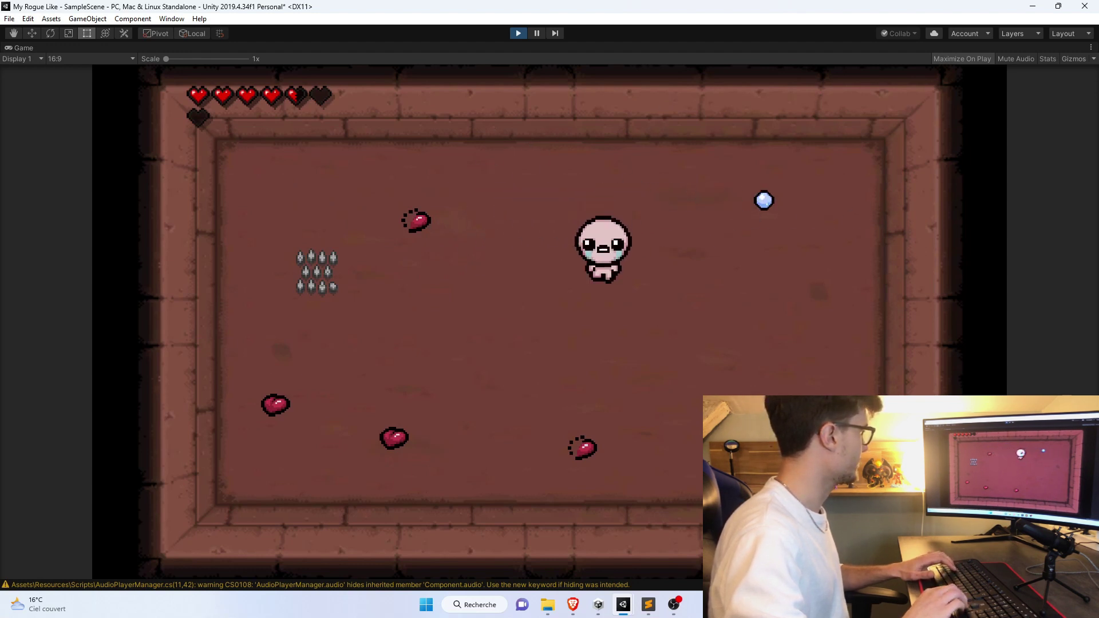
key(s)
key(d)
- Fire tears up at the top wall, then down at the bottom wall
key(w)
key(a)
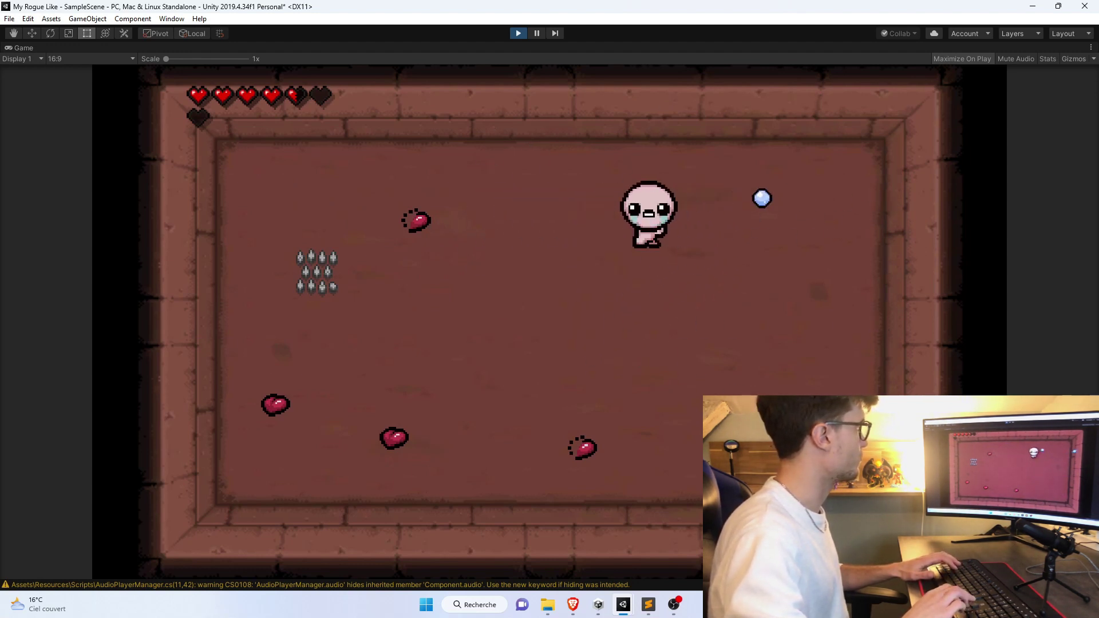
key(Up)
key(s)
key(d)
key(Down)
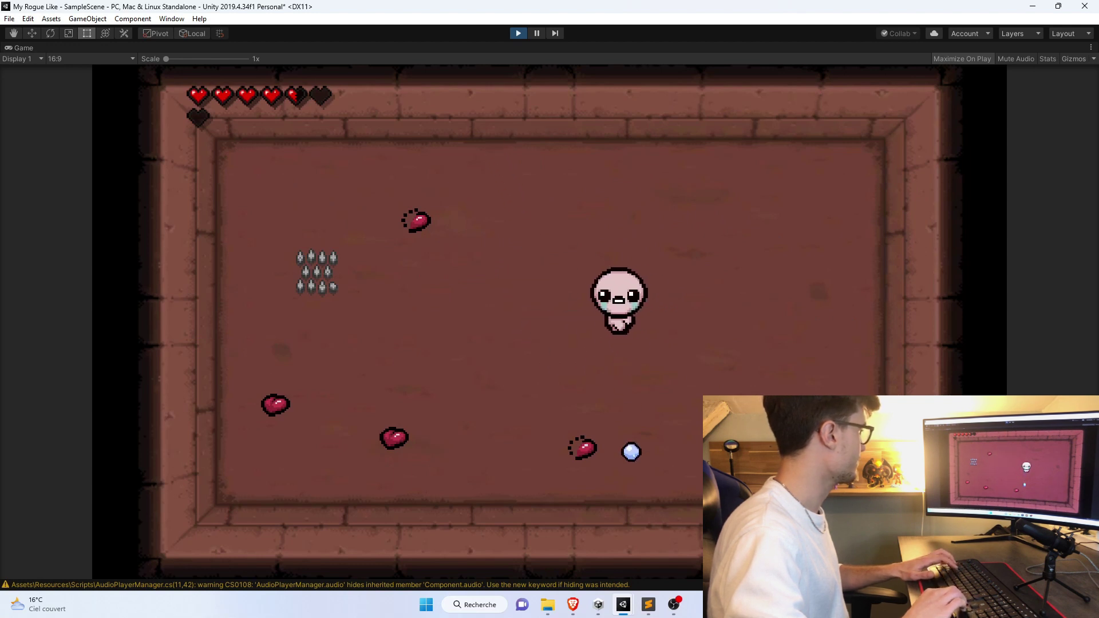
key(a)
key(s)
- Walk right across the room, pick up a heart, and shoot tears left
key(d)
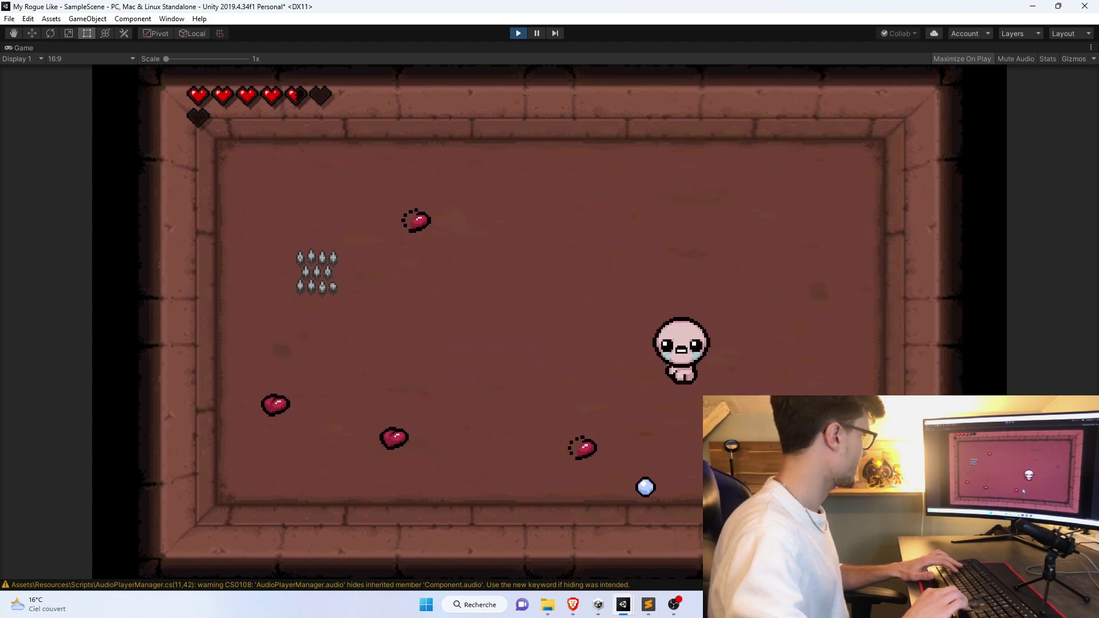
key(a)
key(Right)
key(s)
key(a)
key(Left)
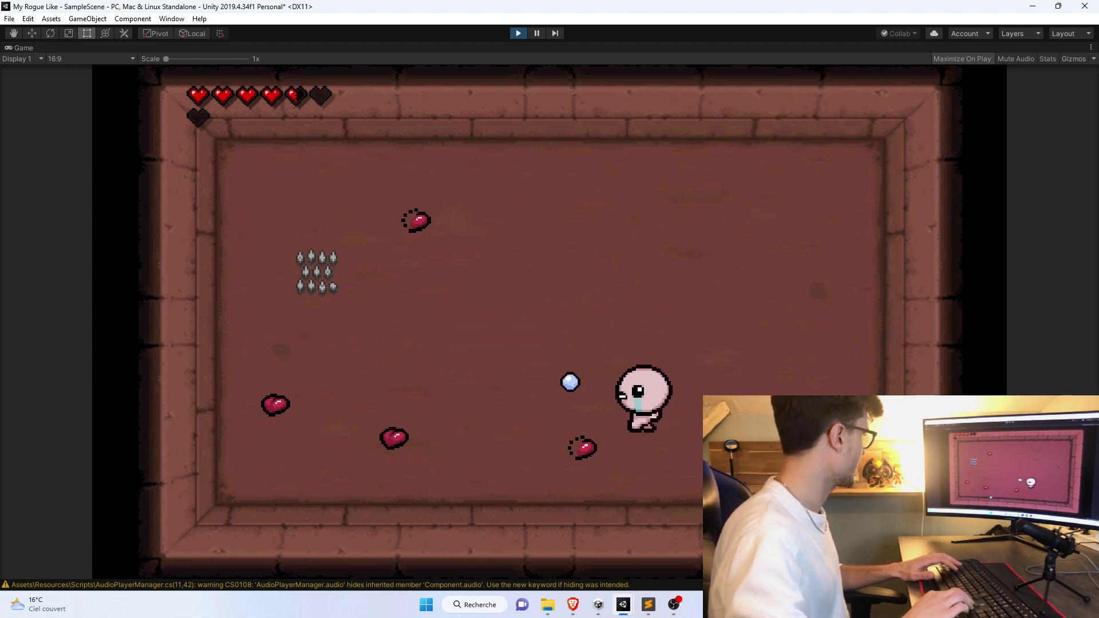
key(w)
- Move up-right and fire tears upward, at the right wall, and into the top-right corner
key(d)
key(Up)
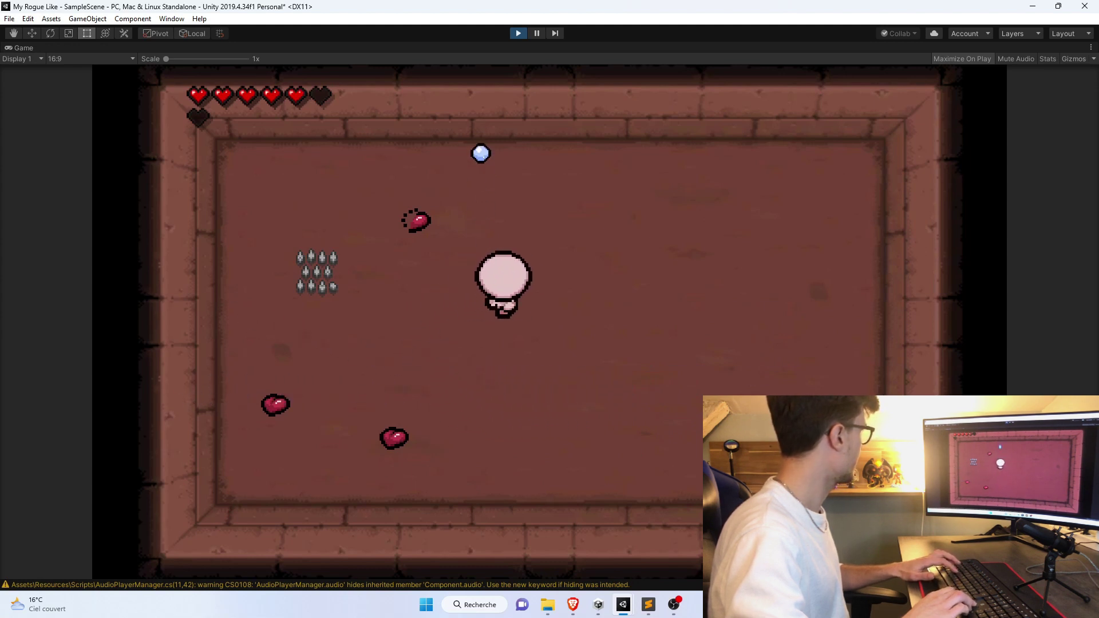
key(w)
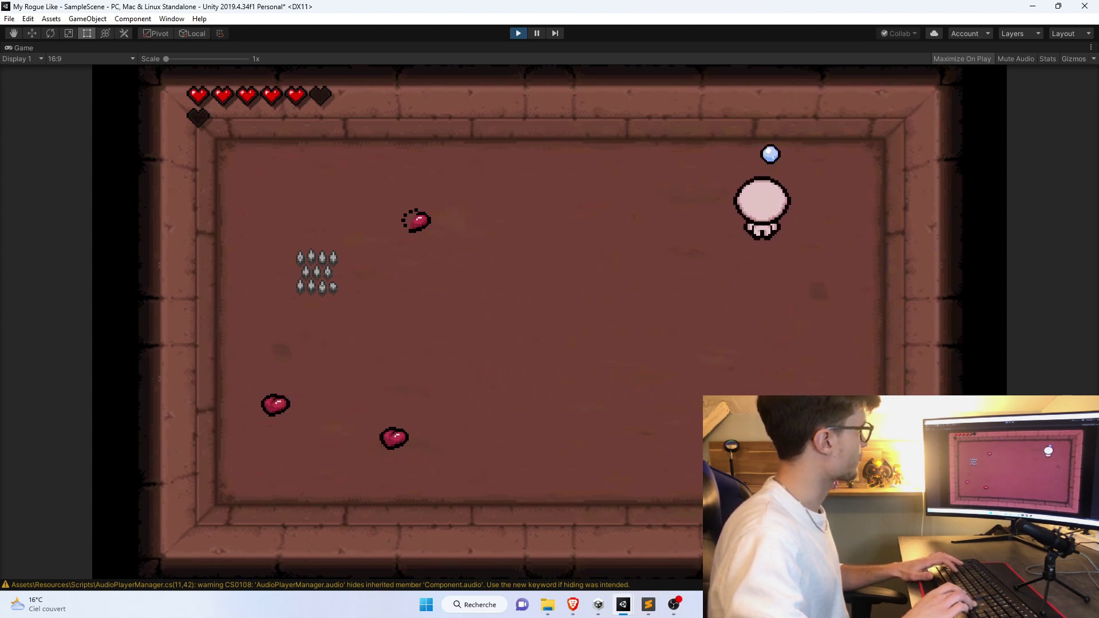
key(Right)
key(a)
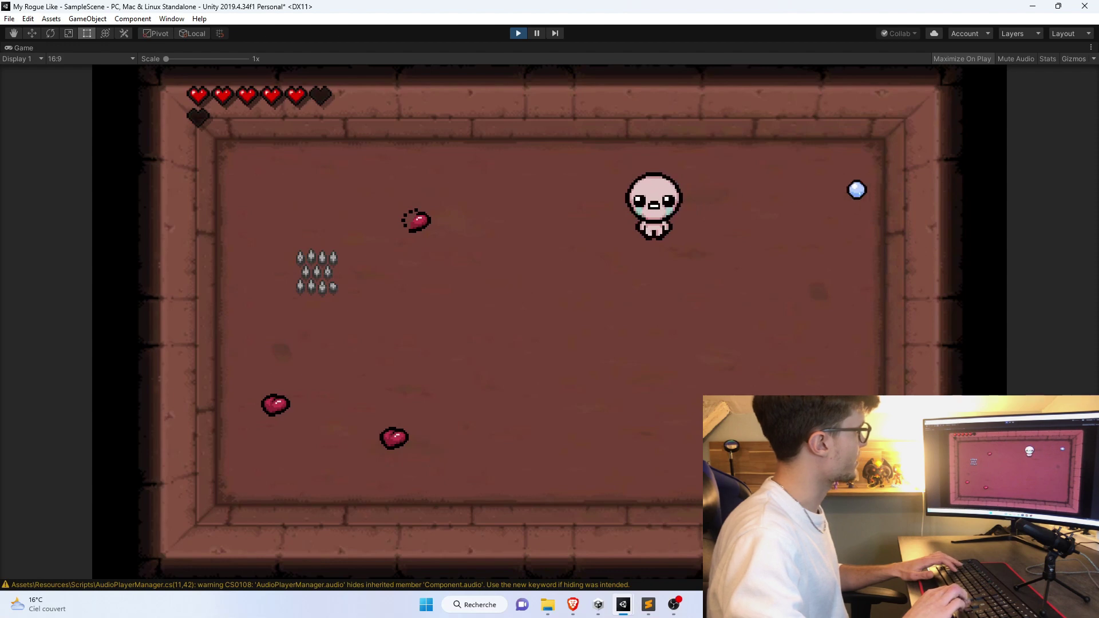
key(s)
key(d)
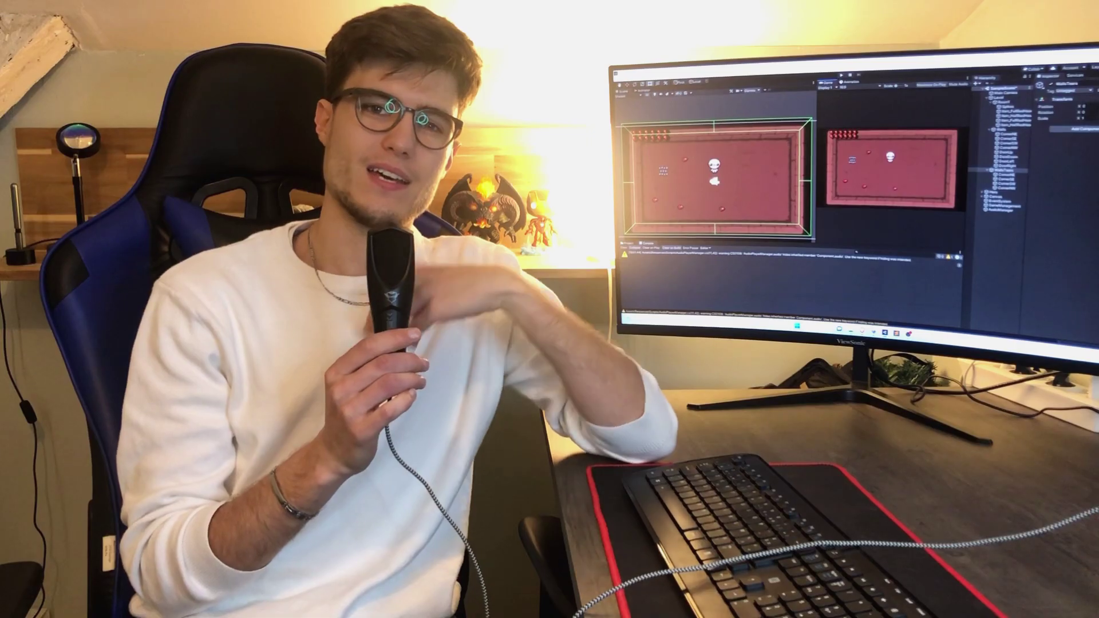